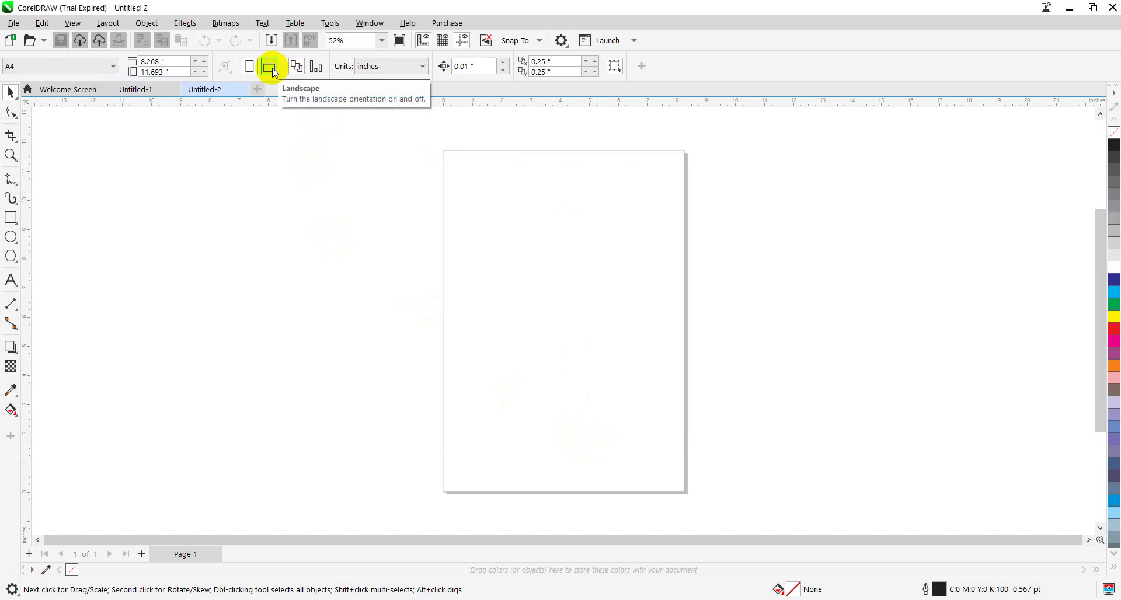
# Step: Switch the A4 page to landscape orientation
pyautogui.click(270, 67)
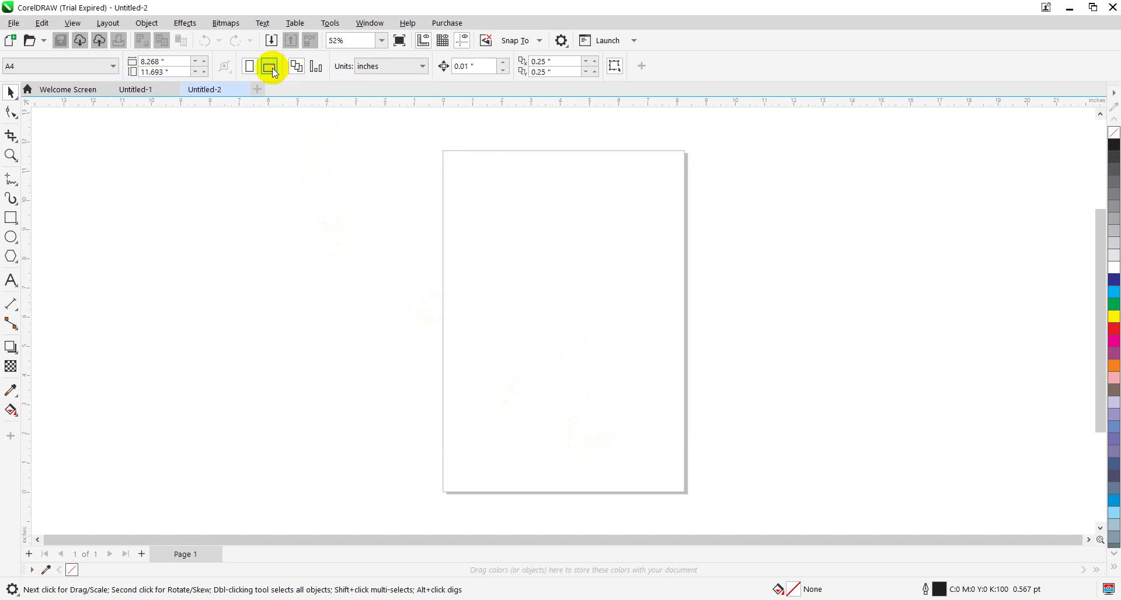
pyautogui.press('super+plus')
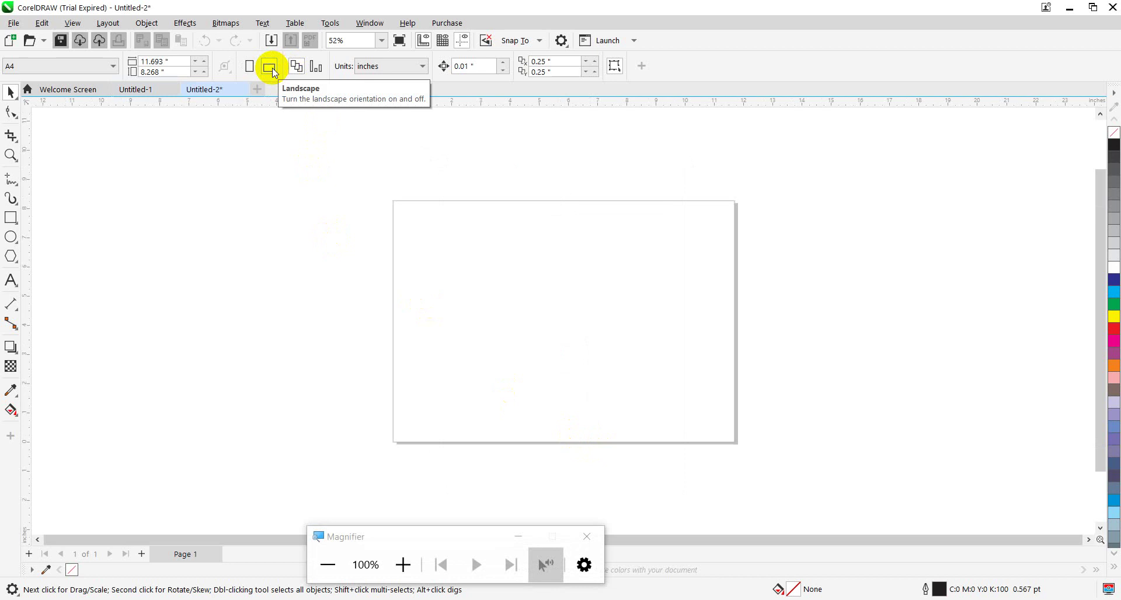
pyautogui.press('super+plus')
pyautogui.press('super+plus')
pyautogui.press('super+plus')
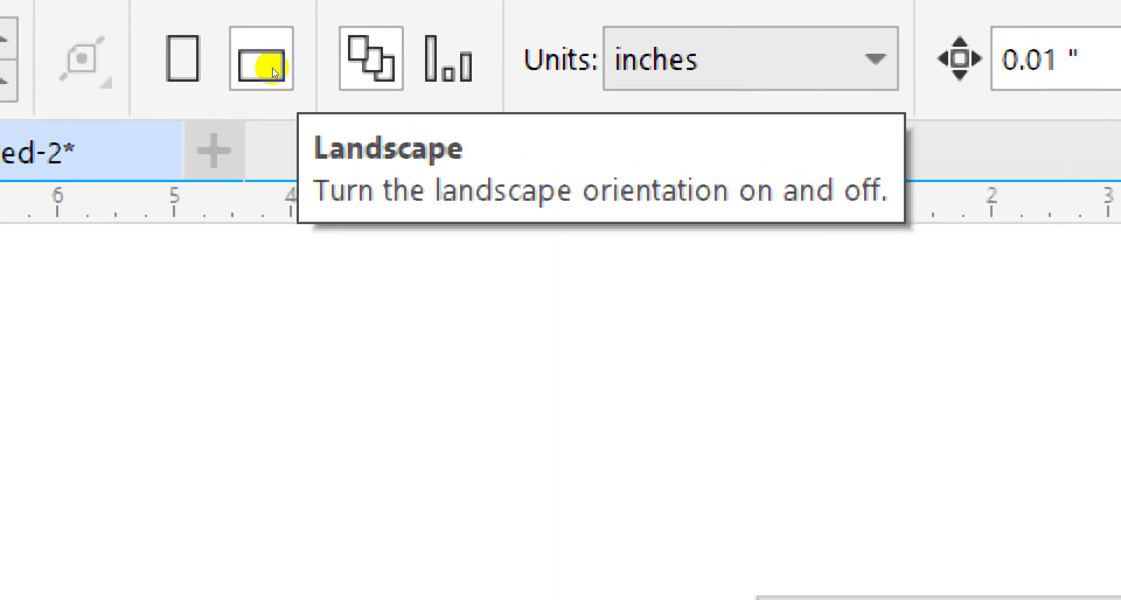
pyautogui.press('super+minus')
pyautogui.press('super+minus')
pyautogui.press('super+minus')
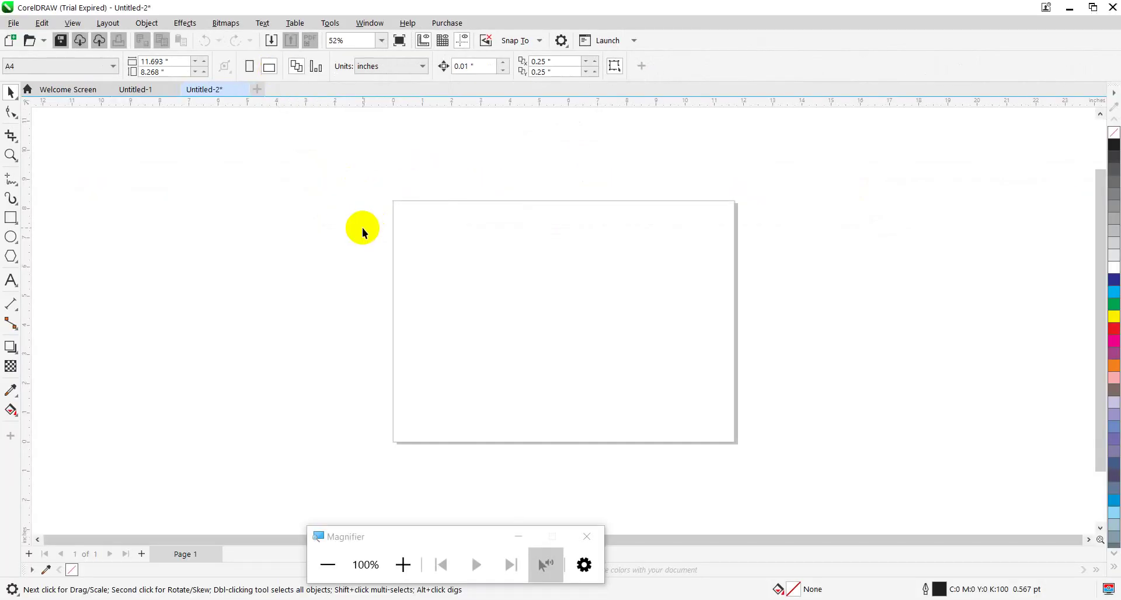
# Step: Create a rectangle that covers the whole landscape page, 11.693 by 8.268 inches, and select it
pyautogui.click(11, 220)
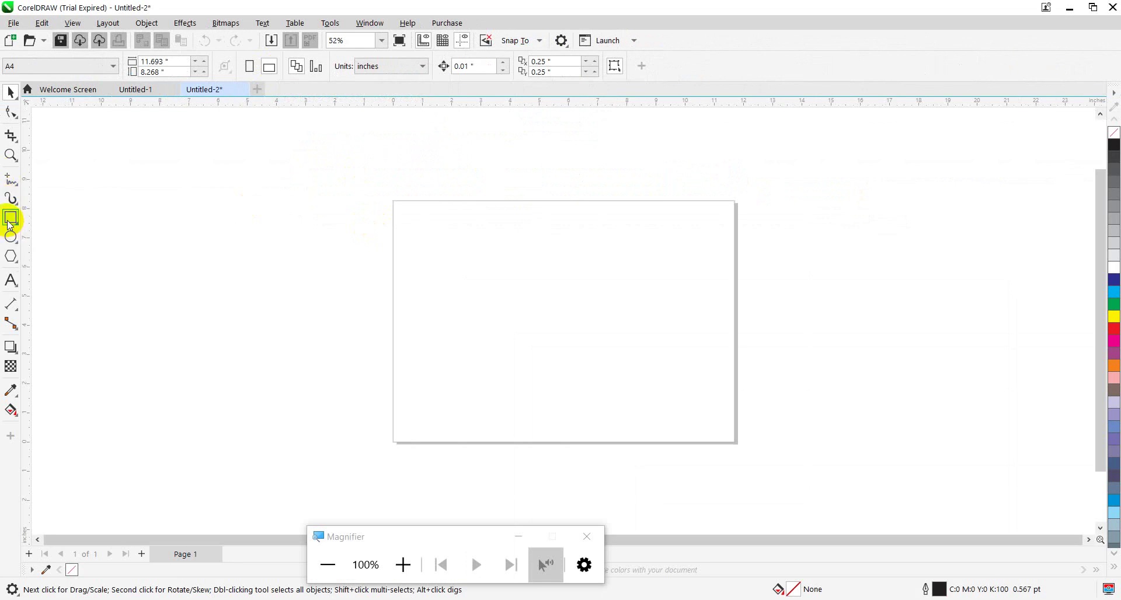
pyautogui.click(394, 204)
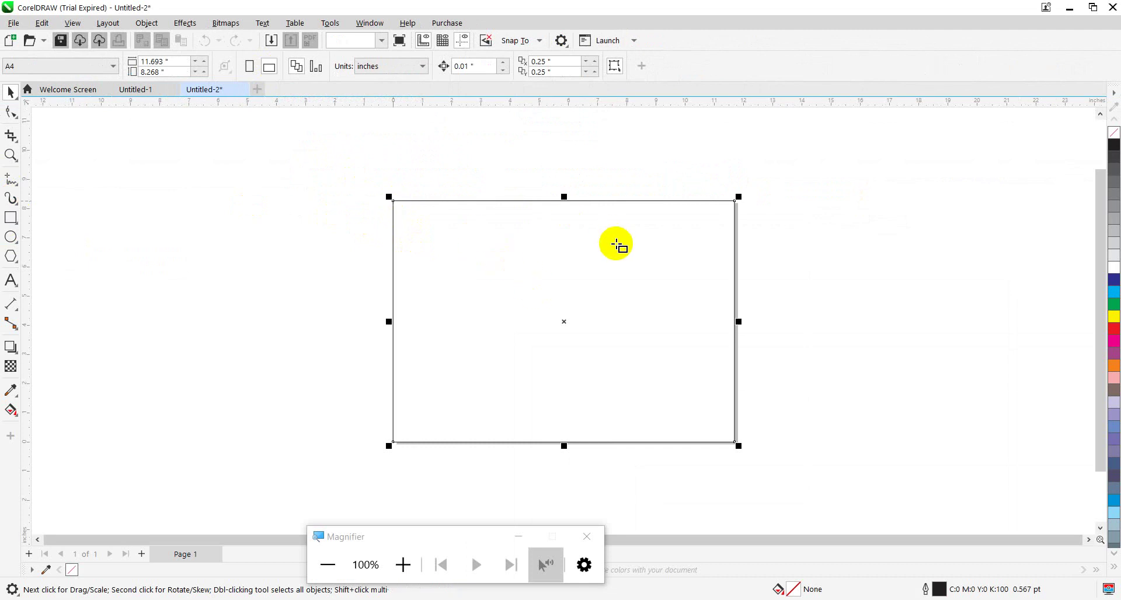
pyautogui.press('space')
pyautogui.press('space')
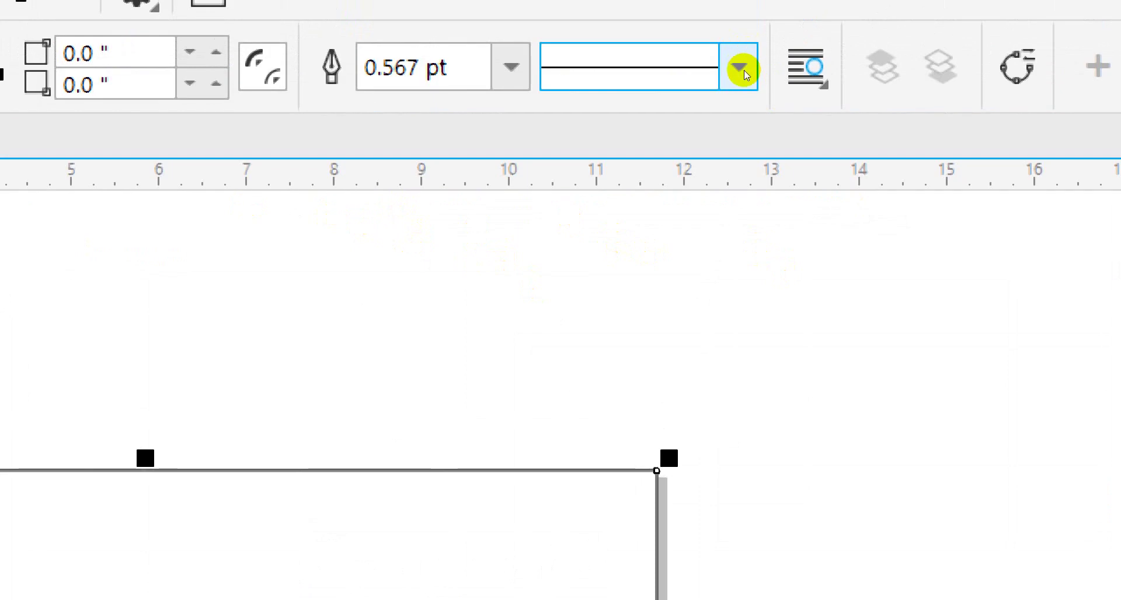
# Step: Set the outline width of the page-sized rectangle to 4.0 pt
pyautogui.hotkey('alt', 'Down')
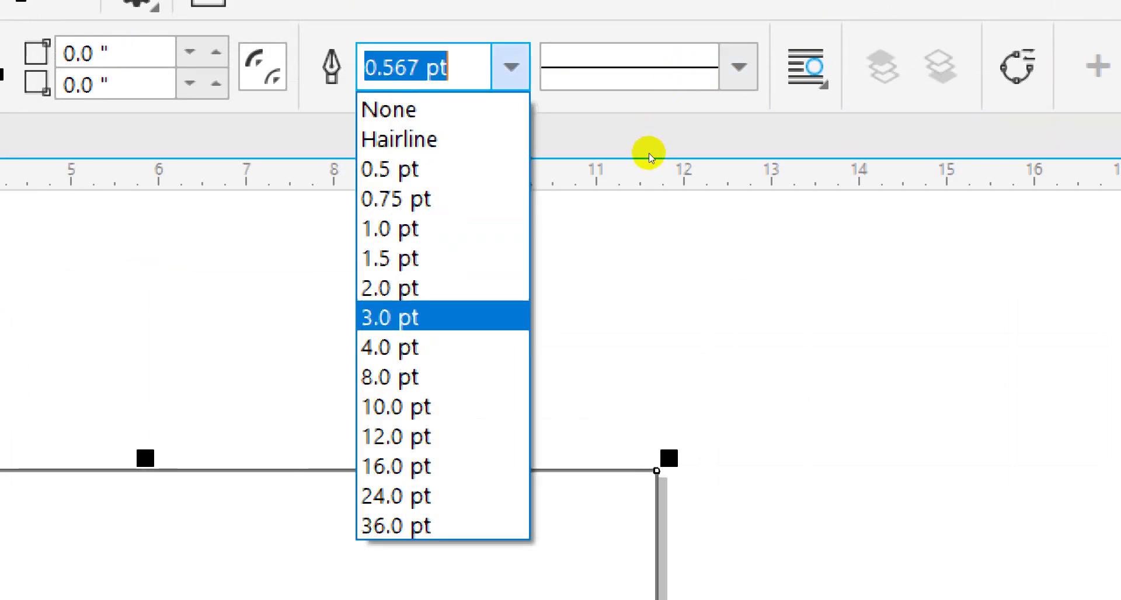
pyautogui.press('Return')
pyautogui.press('Escape')
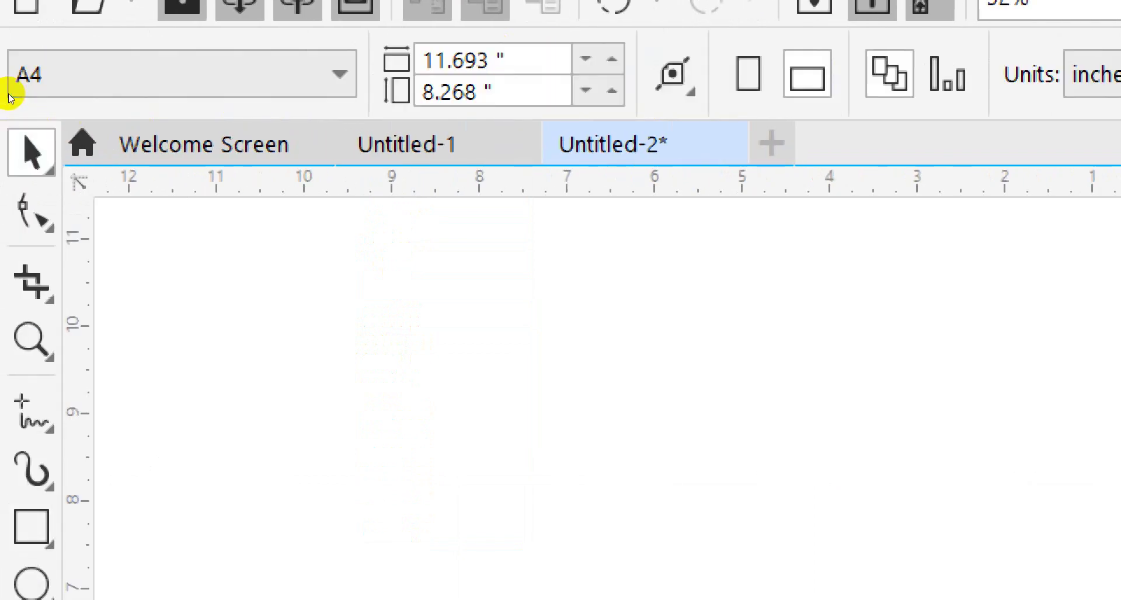
pyautogui.click(1099, 227)
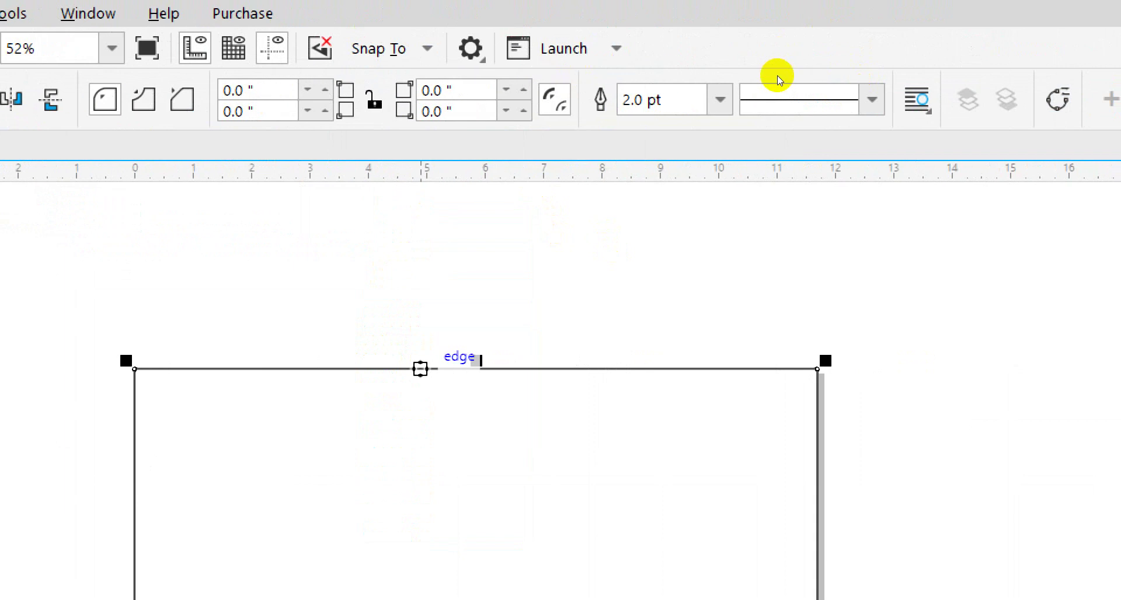
pyautogui.click(754, 65)
pyautogui.click(757, 66)
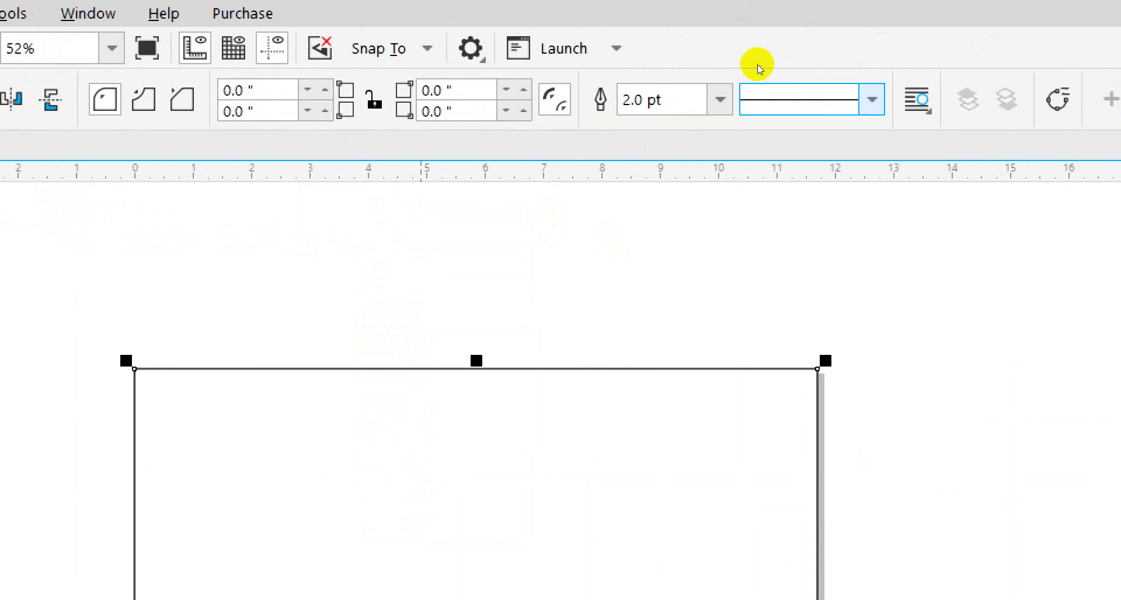
pyautogui.click(683, 63)
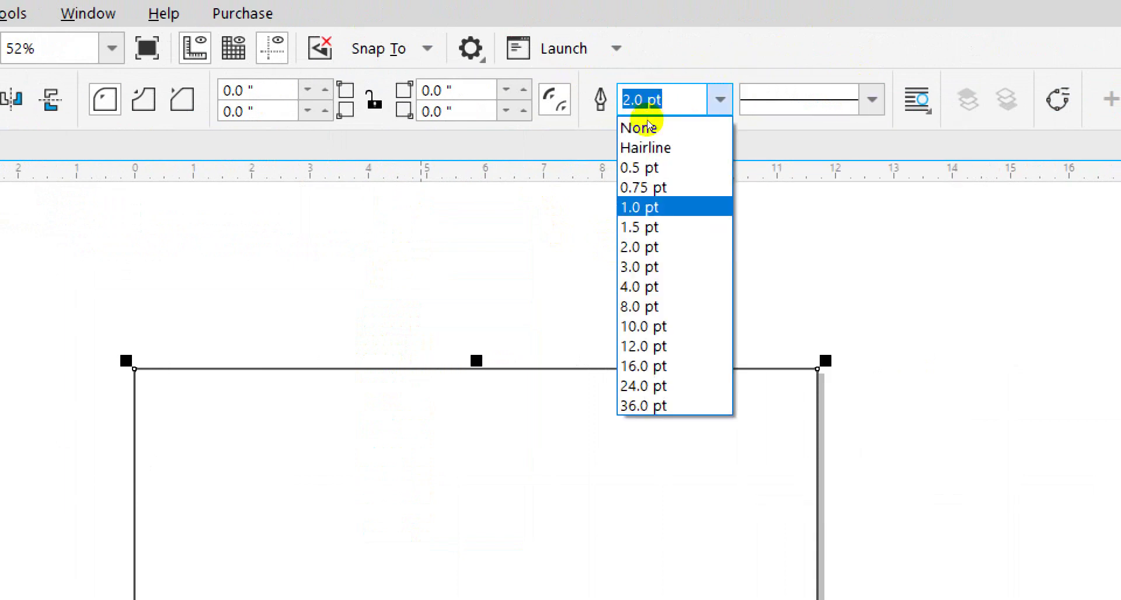
pyautogui.press('Down')
pyautogui.press('Return')
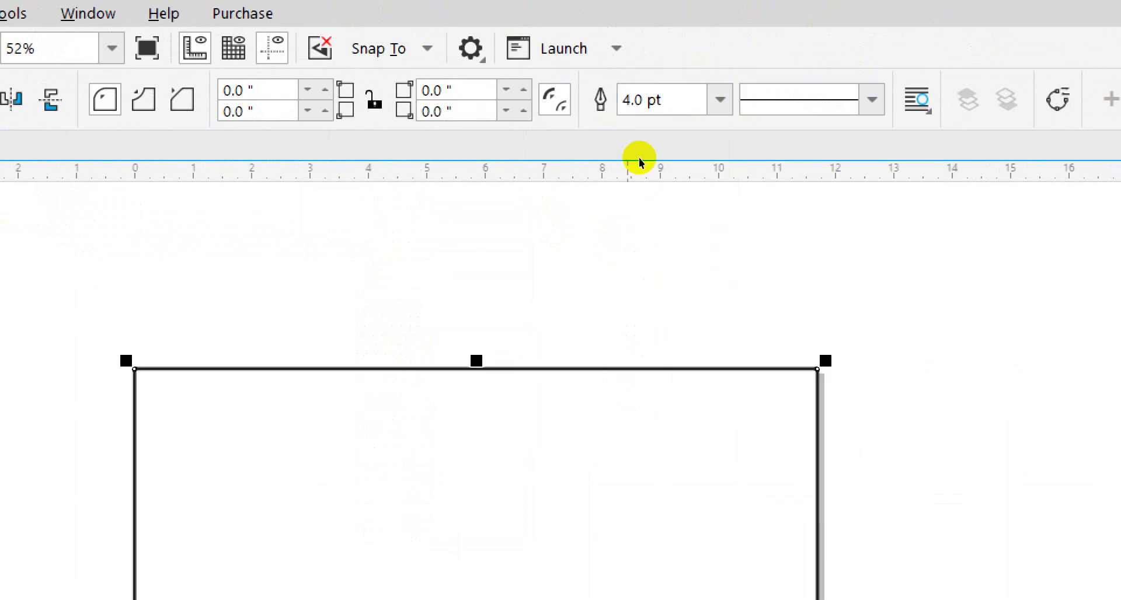
pyautogui.press('super+minus')
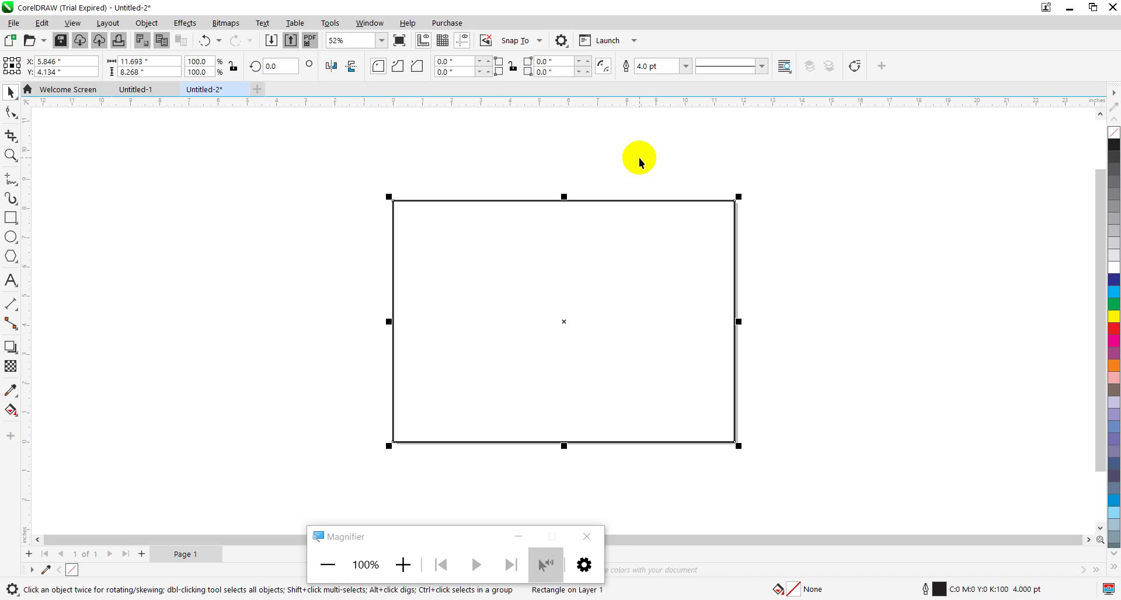
# Step: Try a green fill on the page-sized rectangle and undo it
pyautogui.click(1114, 308)
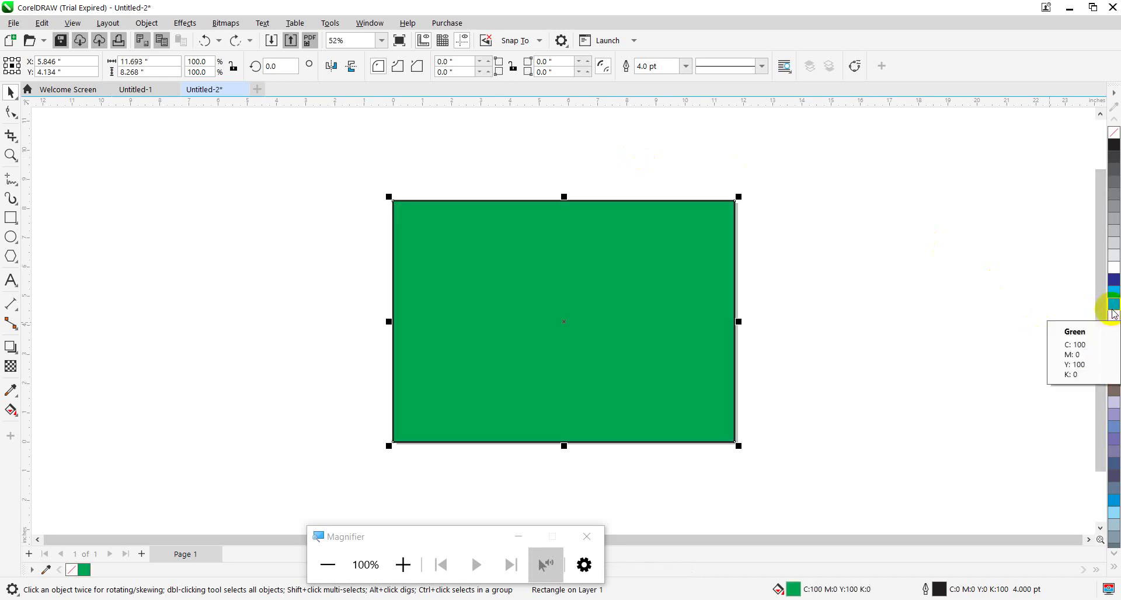
pyautogui.click(847, 280)
pyautogui.hotkey('ctrl', 'z')
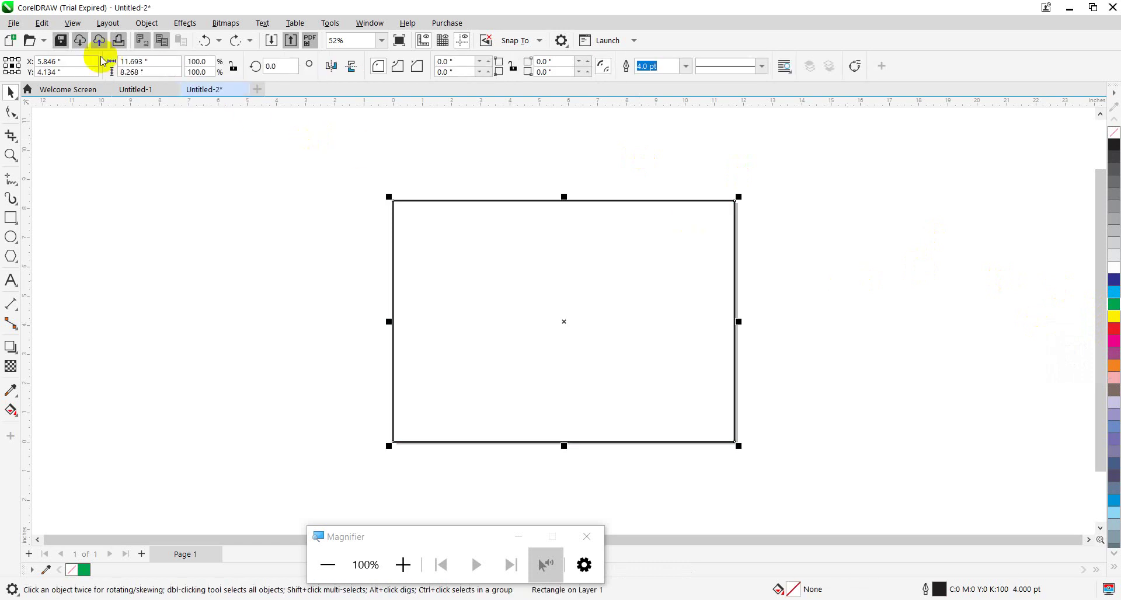
# Step: Import the balloons and gifts picture d6116d7918e23d458b9dbb6e9bf72afb from the Desktop, placing it from the page's upper-left corner at original size
pyautogui.click(11, 23)
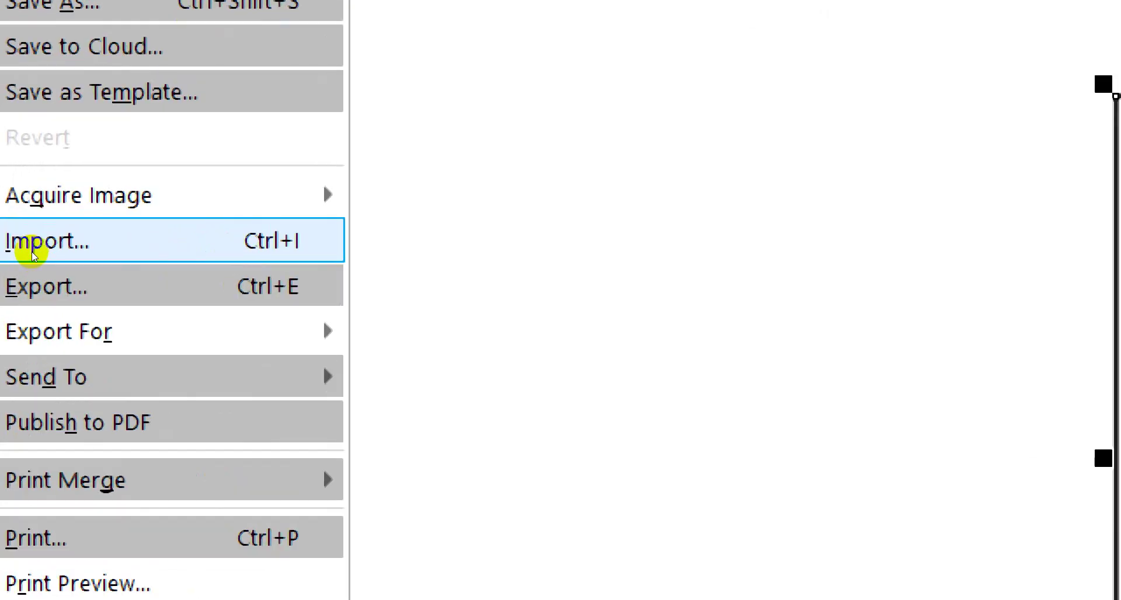
pyautogui.click(32, 251)
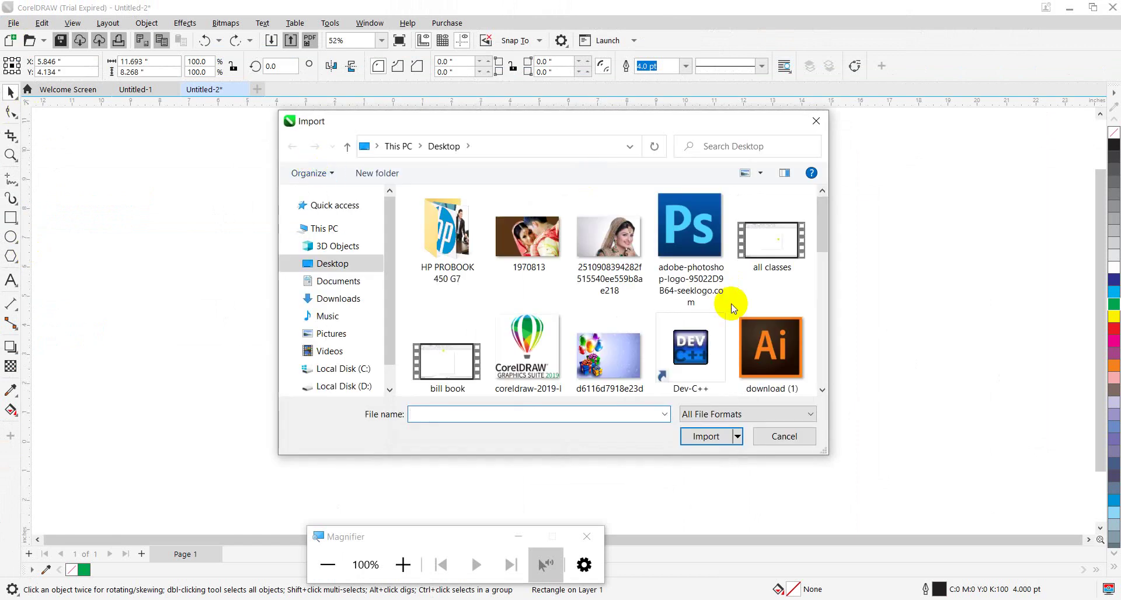
pyautogui.click(628, 350)
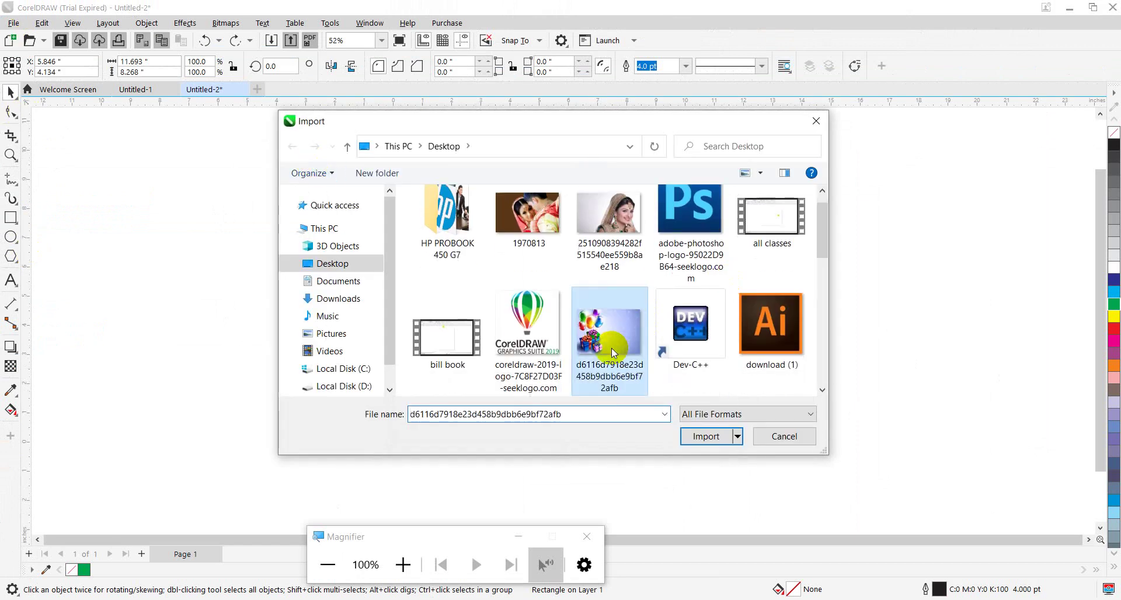
pyautogui.click(693, 436)
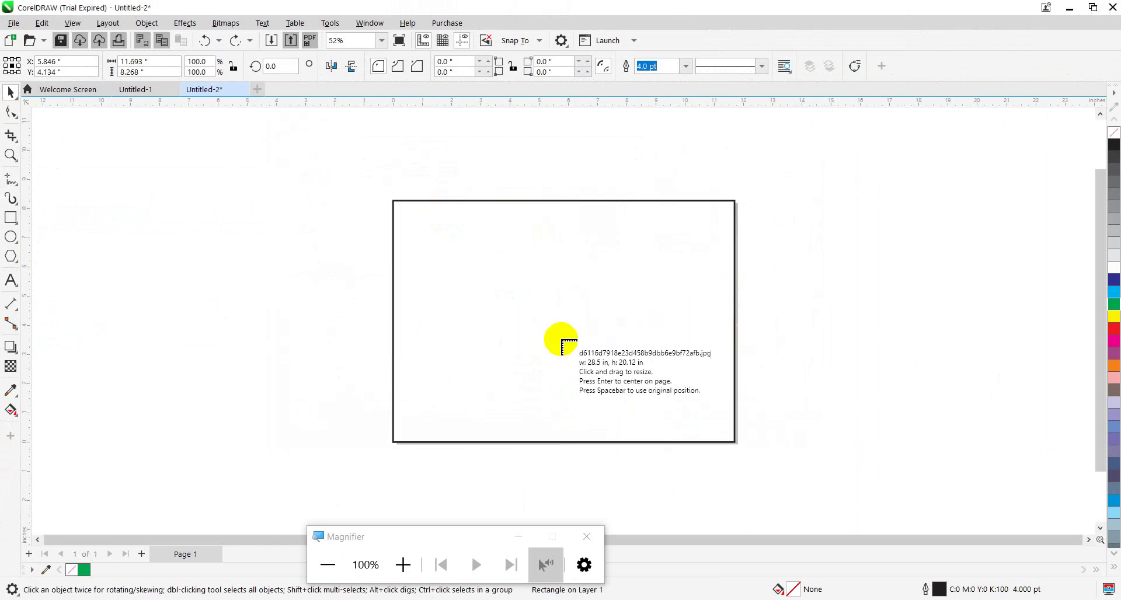
pyautogui.click(392, 200)
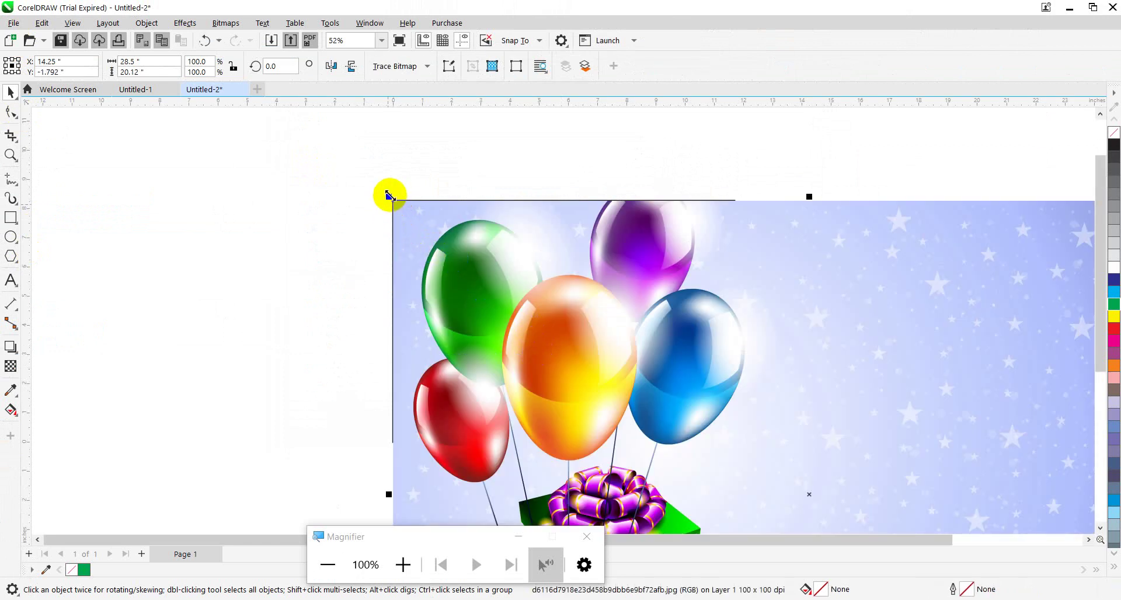
# Step: Scale the balloons picture down to about 11.4 by 8.06 inches and move it over the page-sized rectangle
pyautogui.moveTo(391, 195); pyautogui.dragTo(610, 326)
pyautogui.moveTo(664, 366); pyautogui.dragTo(484, 266)
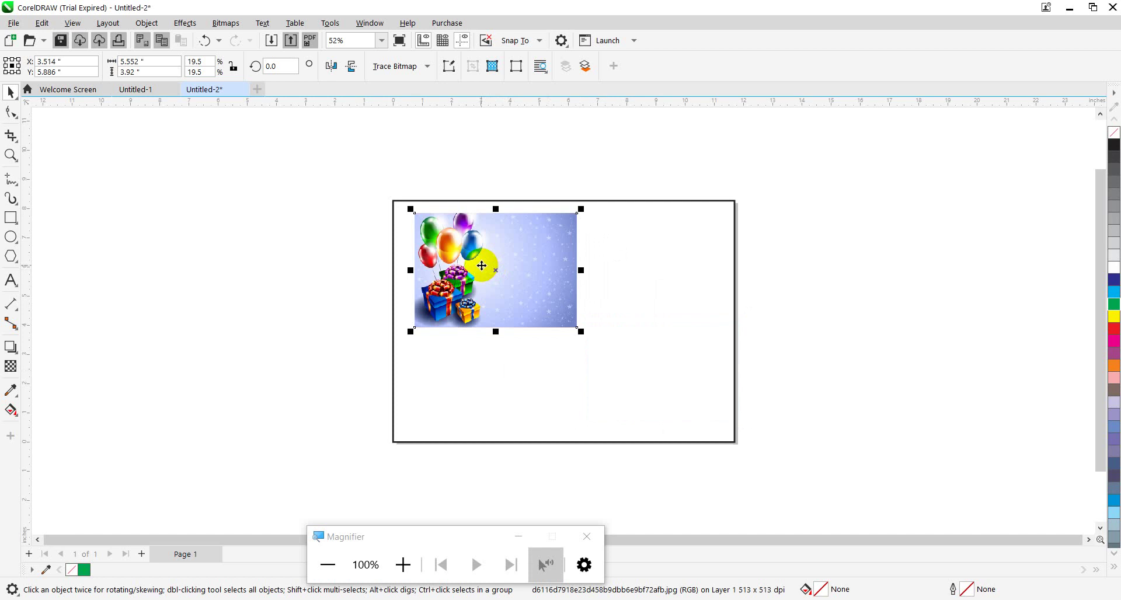
pyautogui.scroll(1, 482, 266)
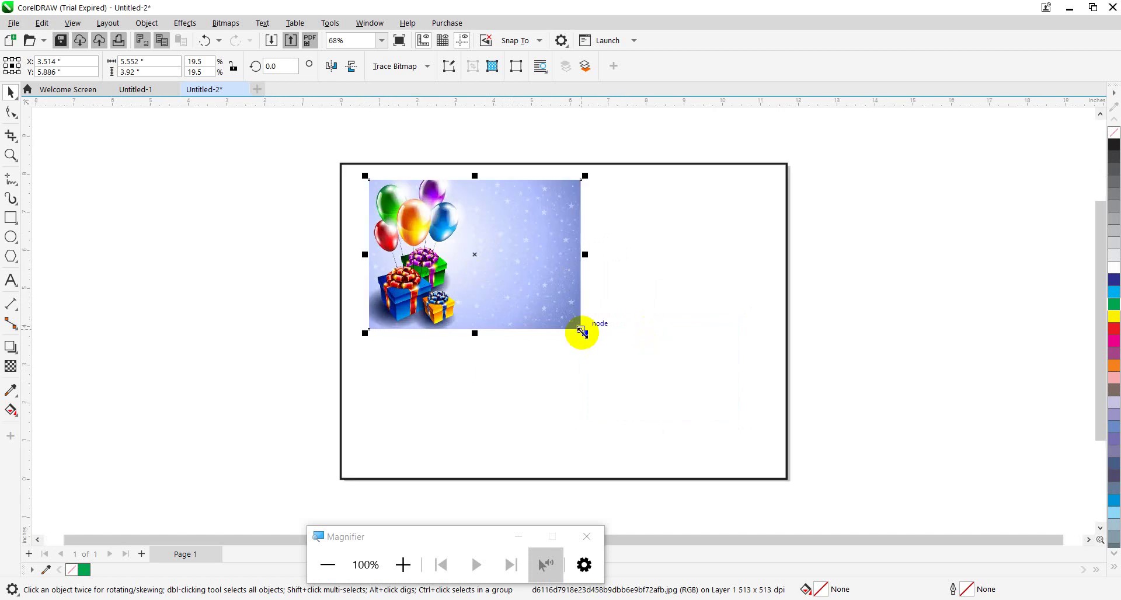
pyautogui.moveTo(585, 333); pyautogui.dragTo(701, 429)
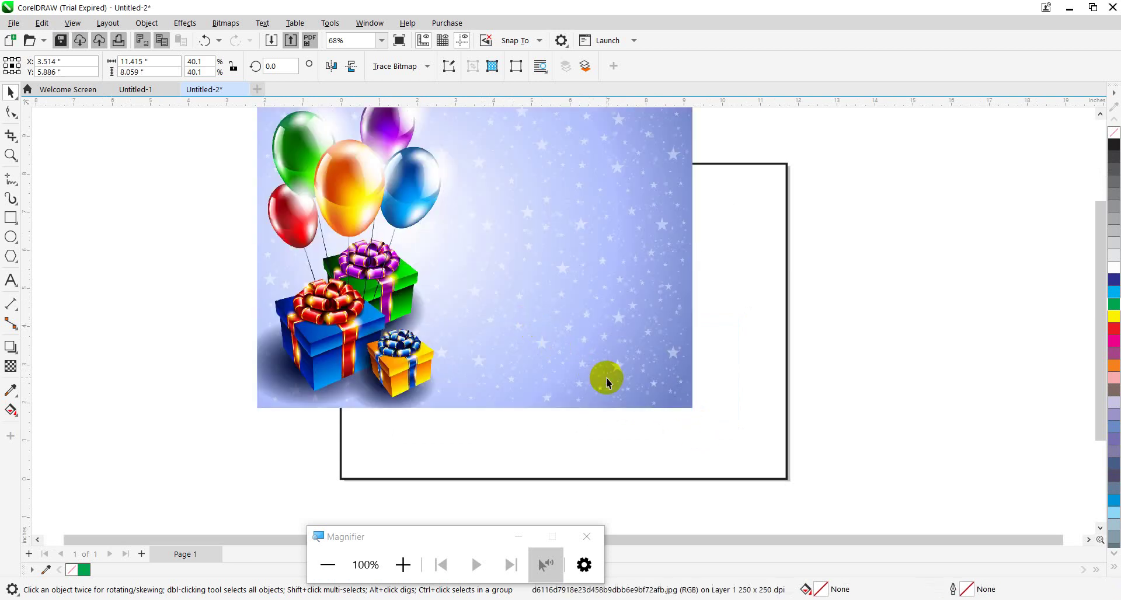
pyautogui.moveTo(560, 305); pyautogui.dragTo(588, 325)
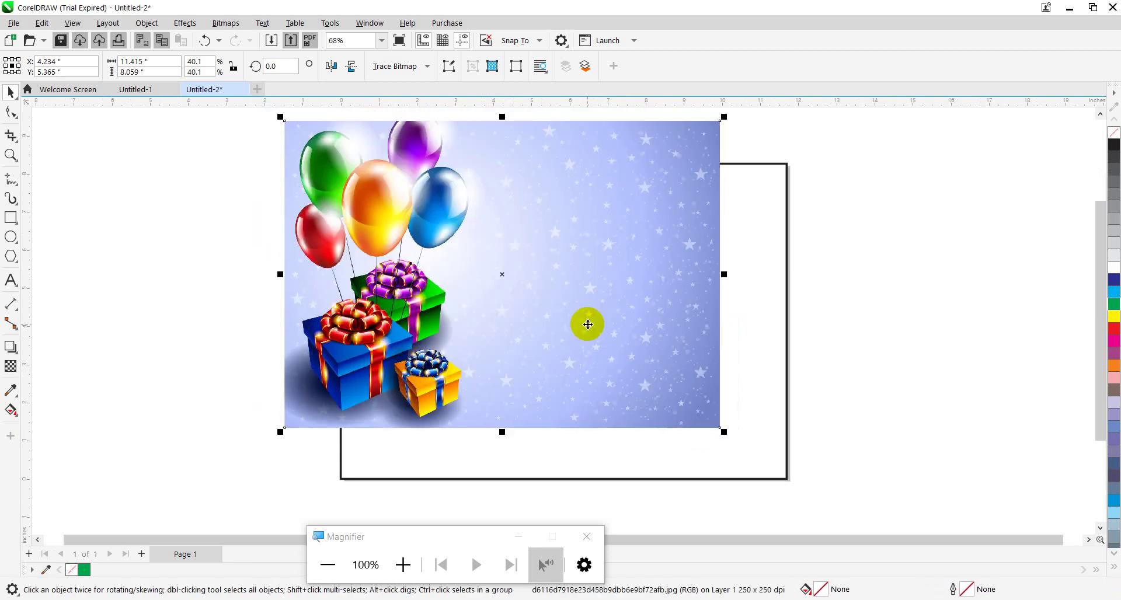
pyautogui.moveTo(561, 282); pyautogui.dragTo(620, 332)
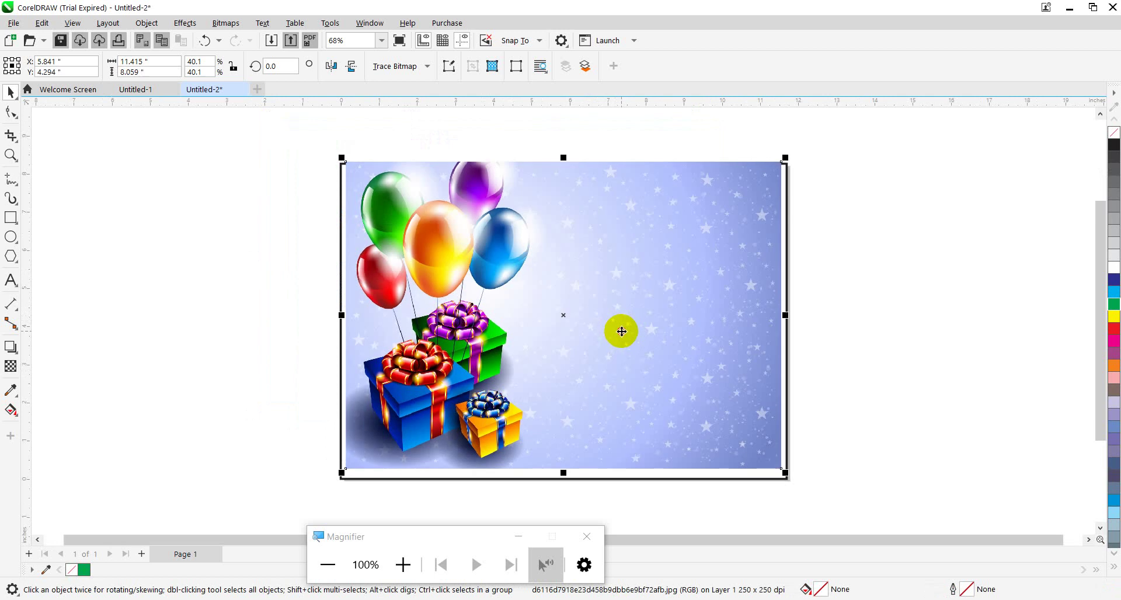
# Step: Mirror the balloons picture horizontally so the balloons and gifts sit on the page's right side
pyautogui.click(622, 331)
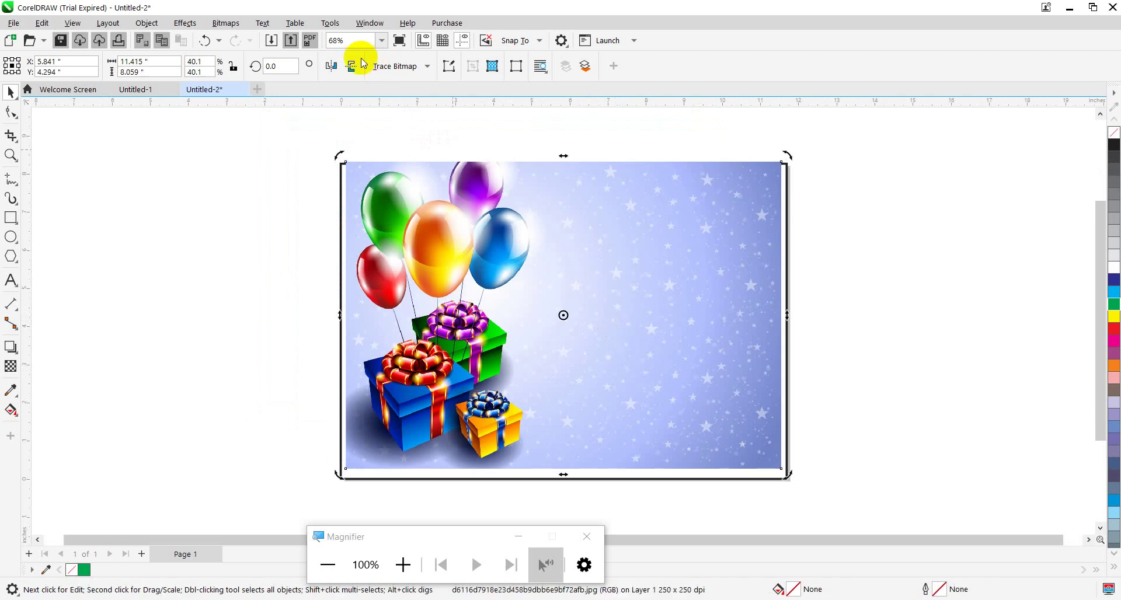
pyautogui.click(331, 68)
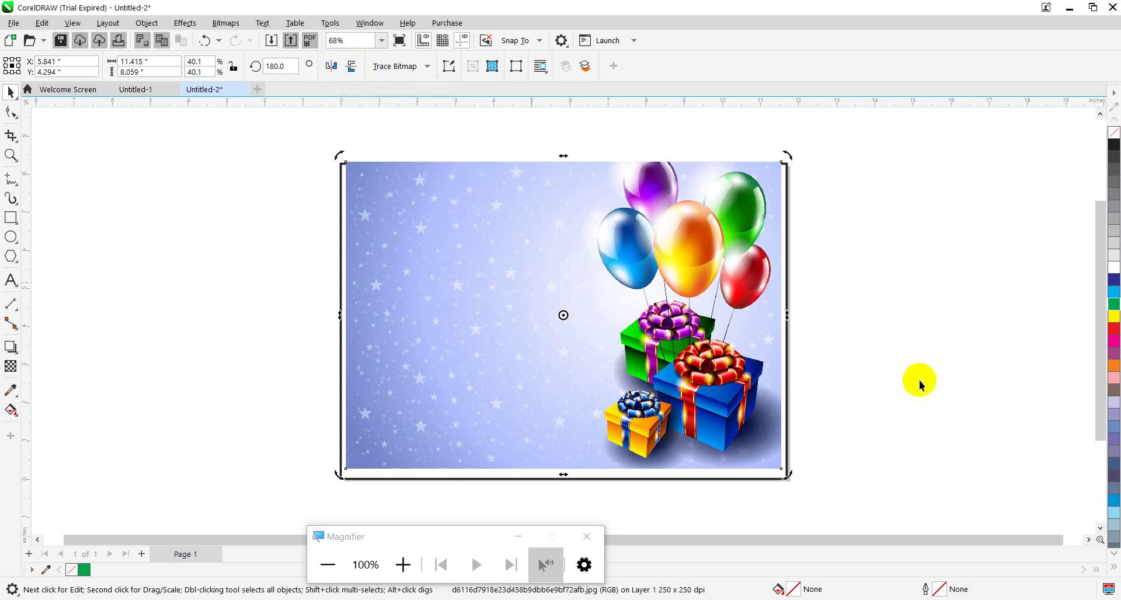
pyautogui.click(541, 355)
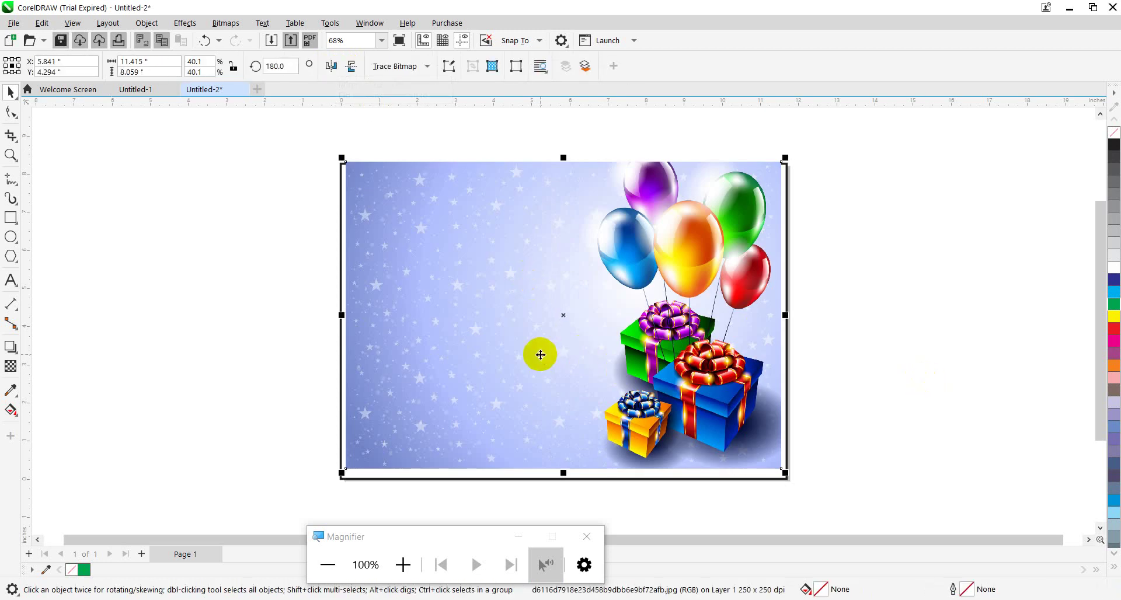
# Step: Move the balloons picture slightly down and enlarge it to about 11.7 by 8.26 inches to fill the page, leaving it deselected
pyautogui.moveTo(541, 355); pyautogui.dragTo(540, 354)
pyautogui.hscroll(1, 742, 194)
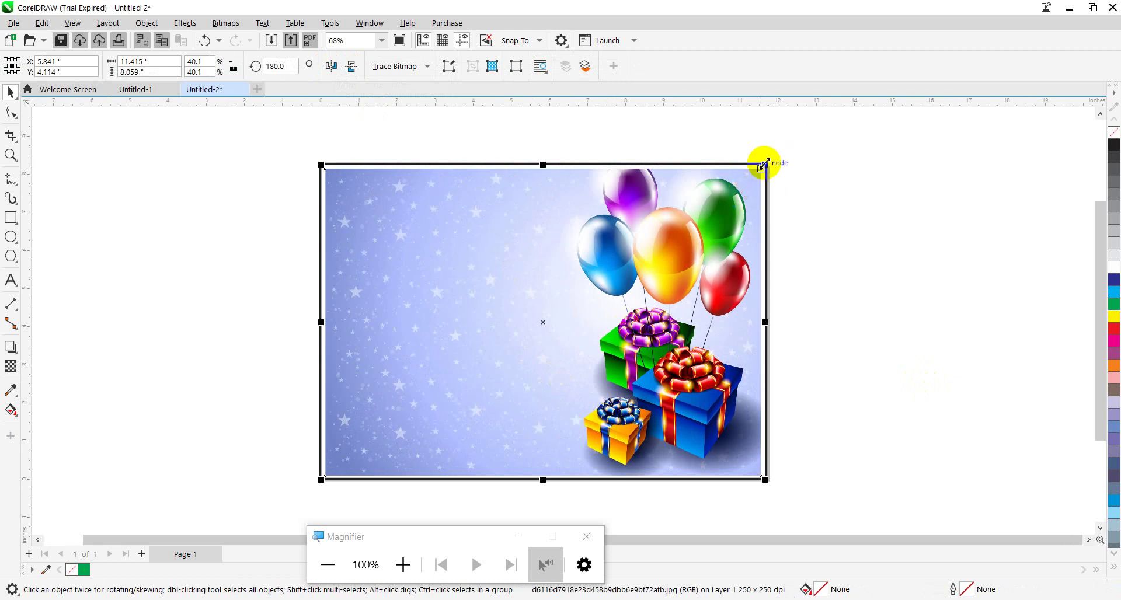
pyautogui.moveTo(766, 161); pyautogui.dragTo(776, 157)
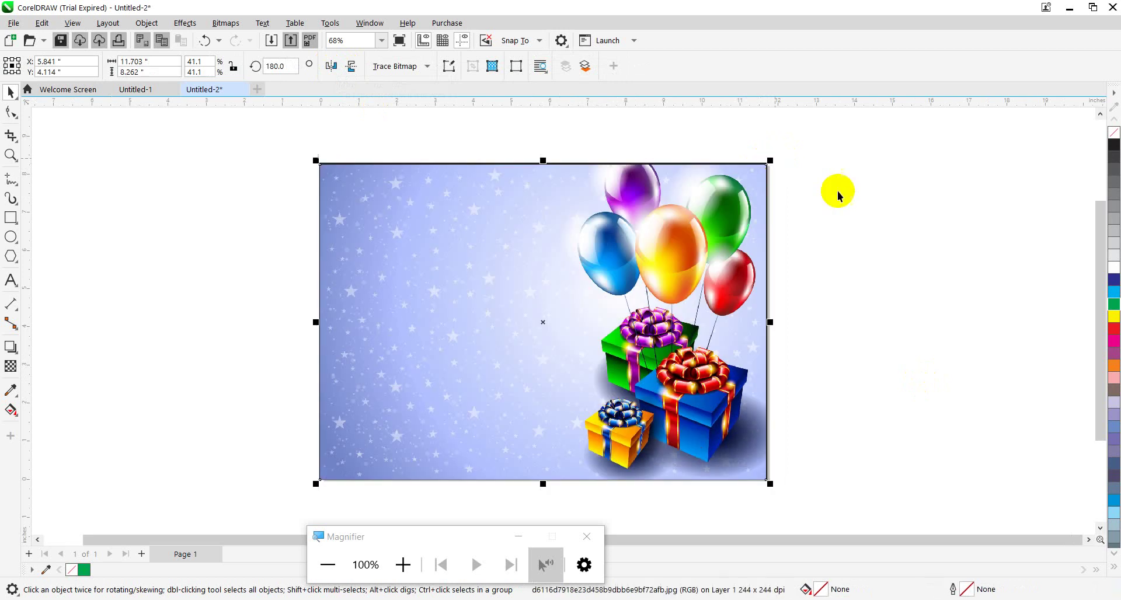
pyautogui.click(848, 207)
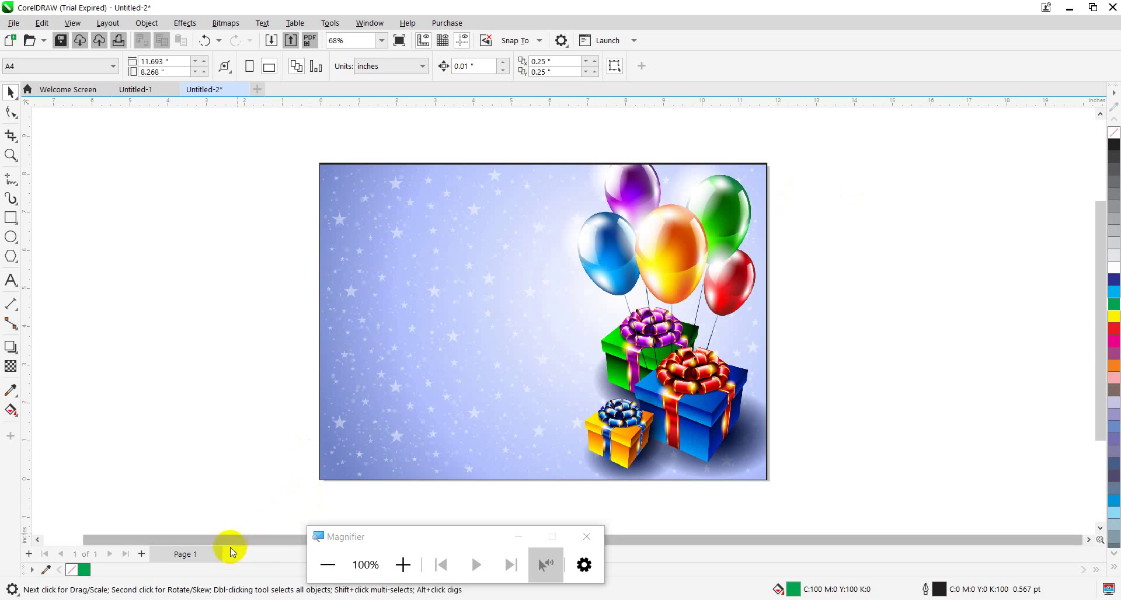
# Step: Draw a tall green ellipse about 3.5 inches wide and 6.7 inches high in the empty area left of the page
pyautogui.click(11, 235)
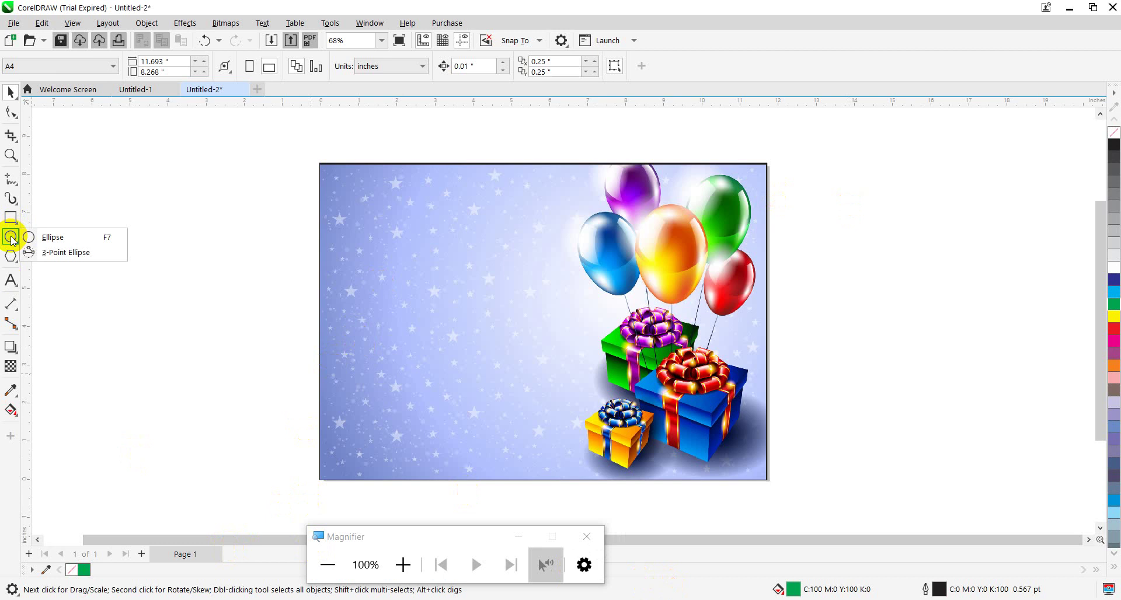
pyautogui.click(55, 246)
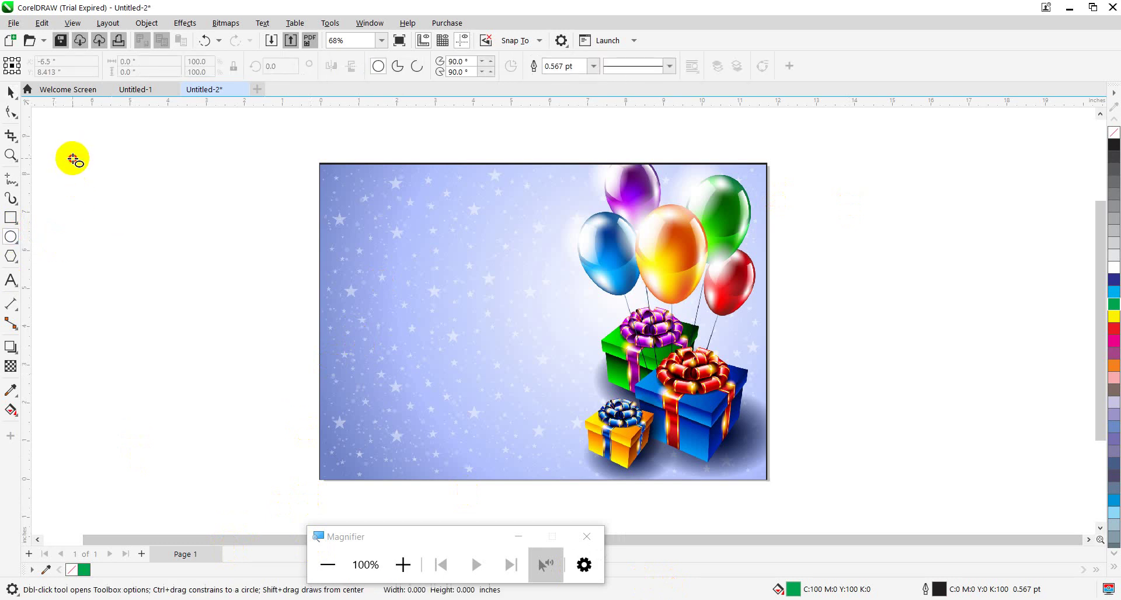
pyautogui.moveTo(73, 157); pyautogui.dragTo(206, 416)
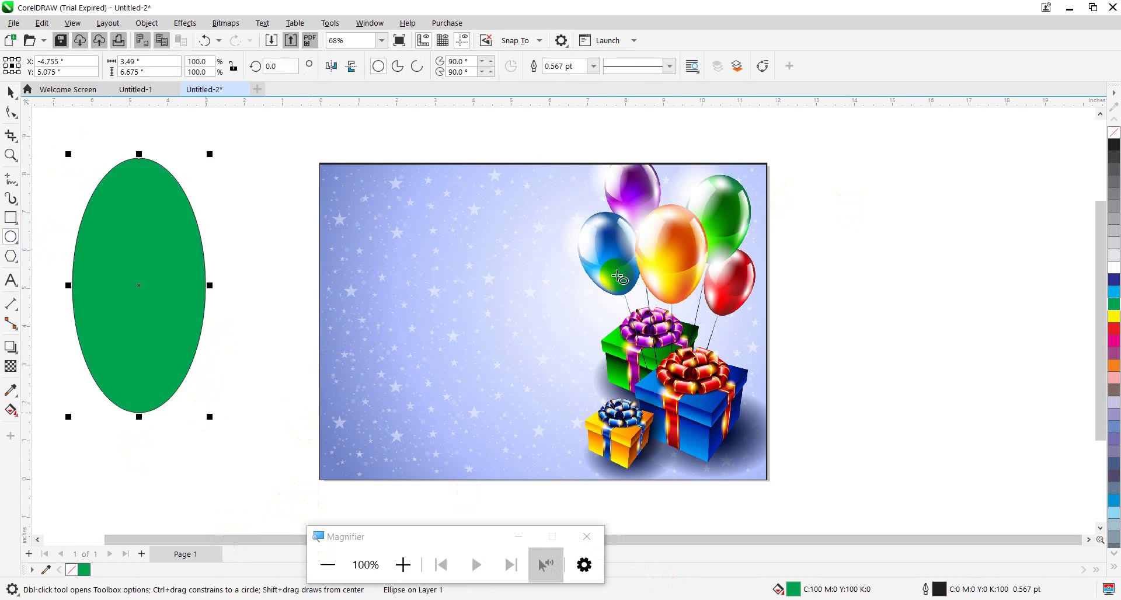
# Step: Fill the tall ellipse with red
pyautogui.click(1115, 335)
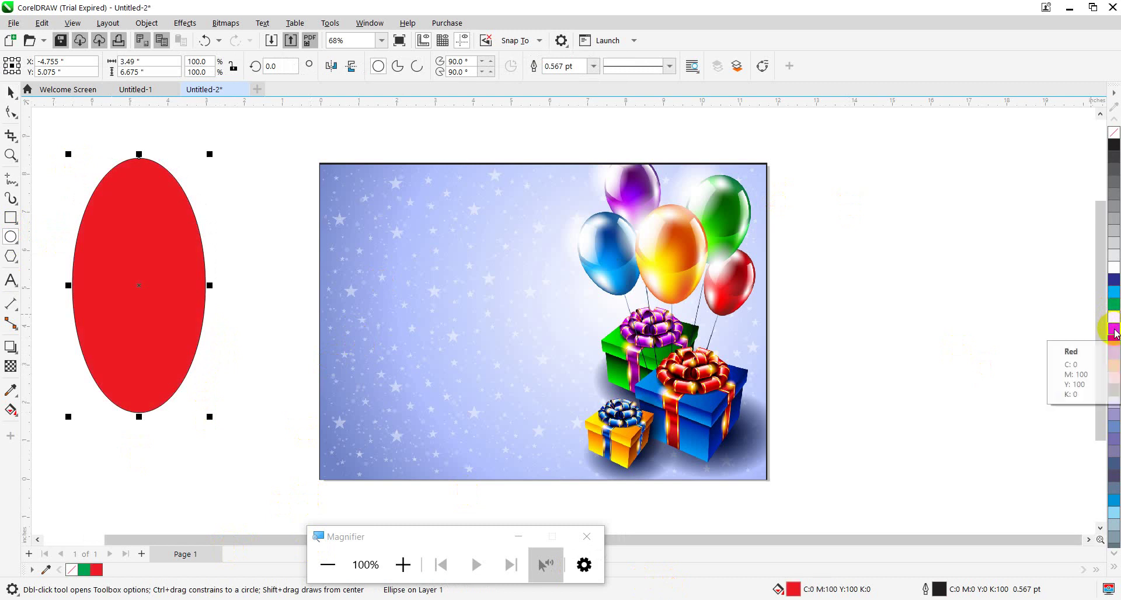
pyautogui.press('super+plus')
pyautogui.press('super+plus')
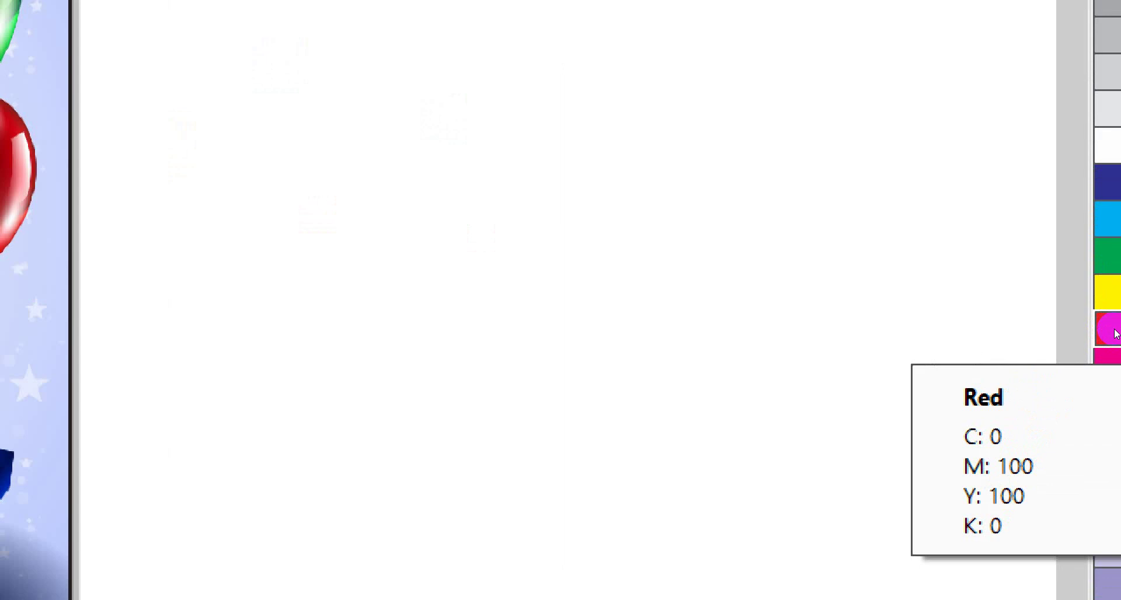
pyautogui.press('super+minus')
pyautogui.press('super+minus')
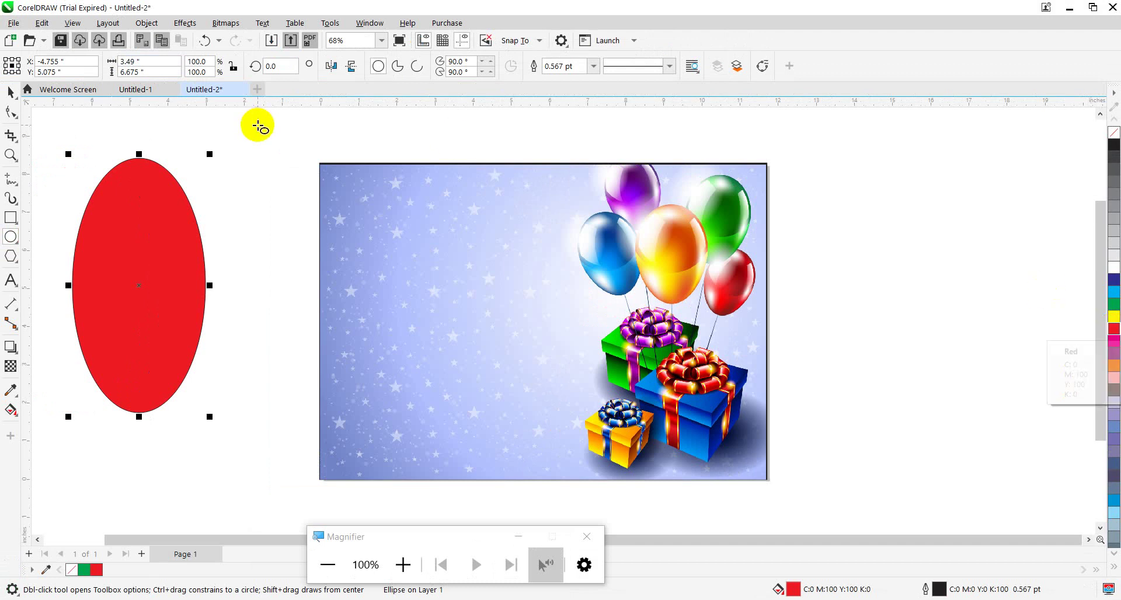
# Step: Rotate a copy of the red ellipse clockwise about its centre and repeat it until six overlapping ellipses form a flower
pyautogui.click(8, 93)
pyautogui.click(134, 190)
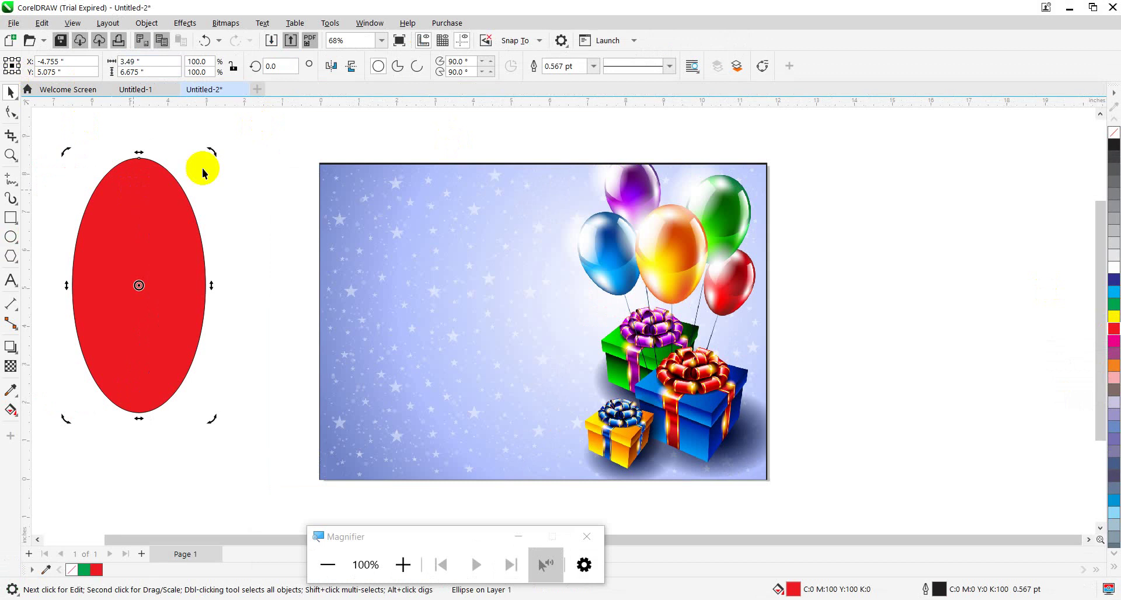
pyautogui.moveTo(213, 148); pyautogui.dragTo(276, 212)
pyautogui.hotkey('ctrl', 'r')
pyautogui.hotkey('ctrl', 'r')
pyautogui.hotkey('ctrl', 'r')
pyautogui.hotkey('ctrl', 'r')
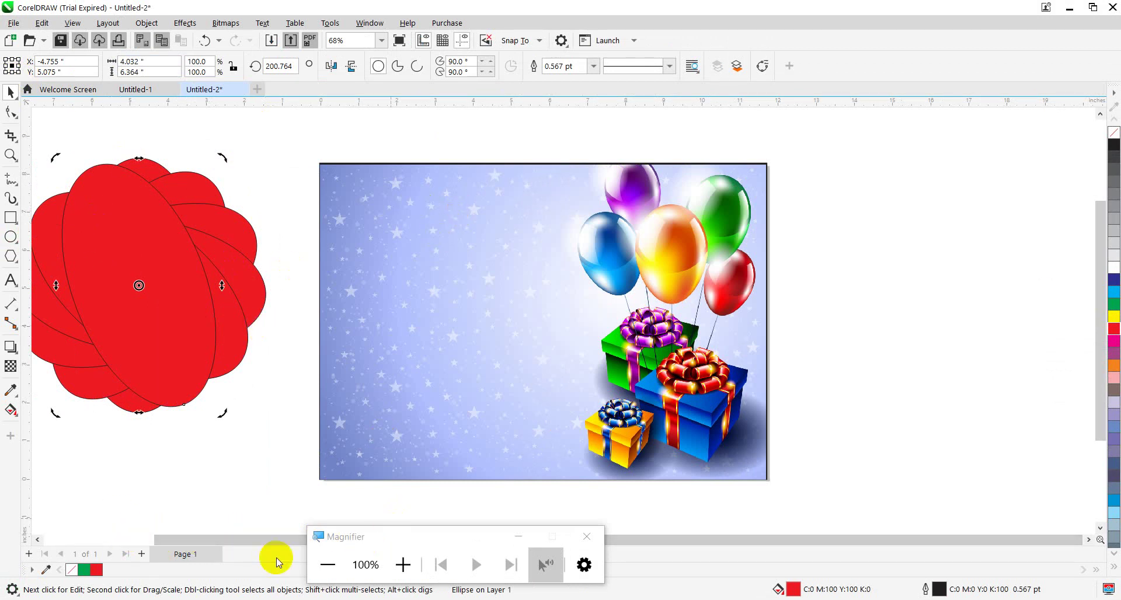
# Step: Weld the six overlapping red ellipses into a single scalloped flower shape
pyautogui.moveTo(238, 540); pyautogui.dragTo(114, 552)
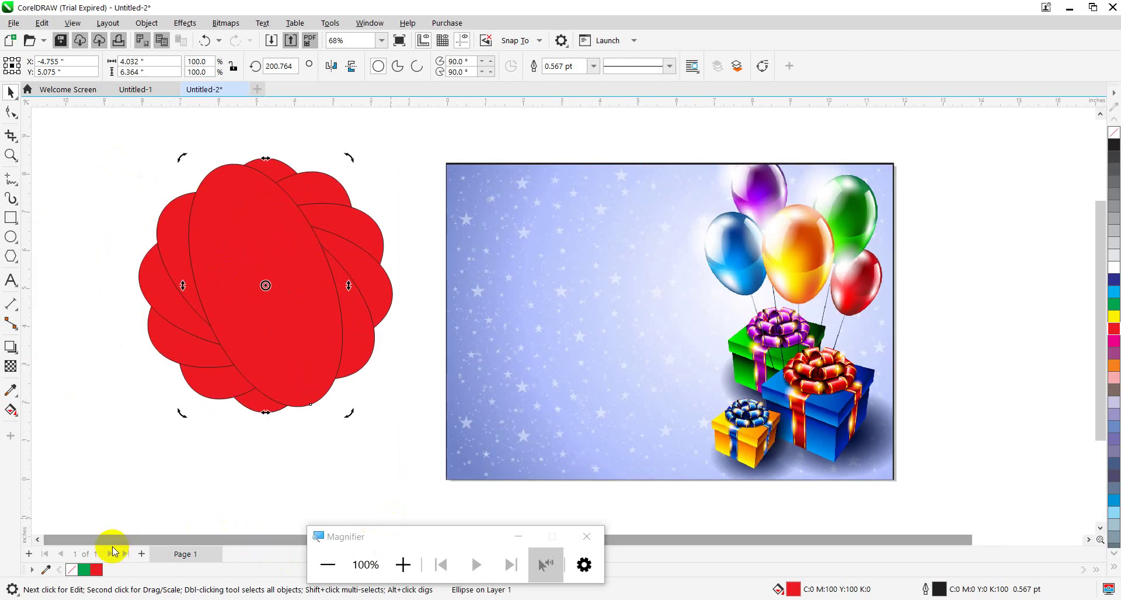
pyautogui.click(104, 114)
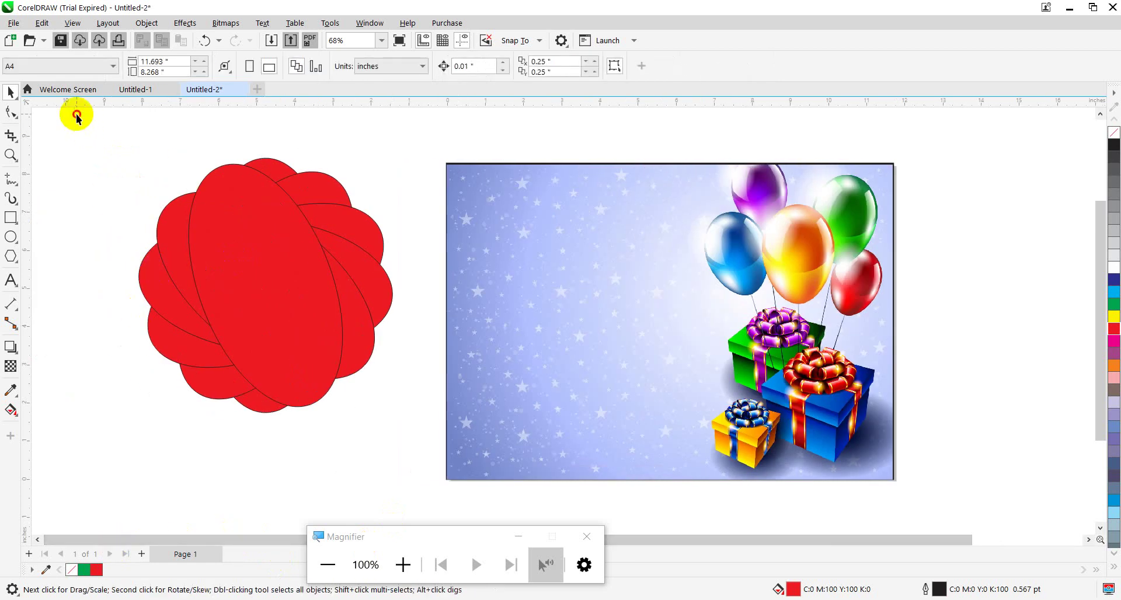
pyautogui.moveTo(76, 114); pyautogui.dragTo(424, 486)
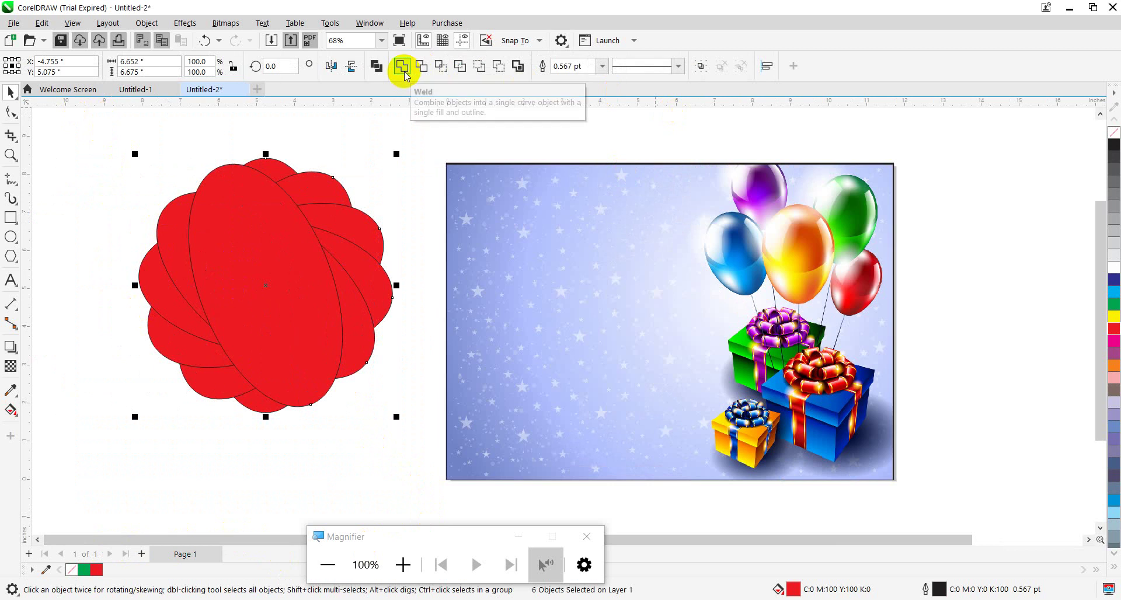
pyautogui.click(403, 67)
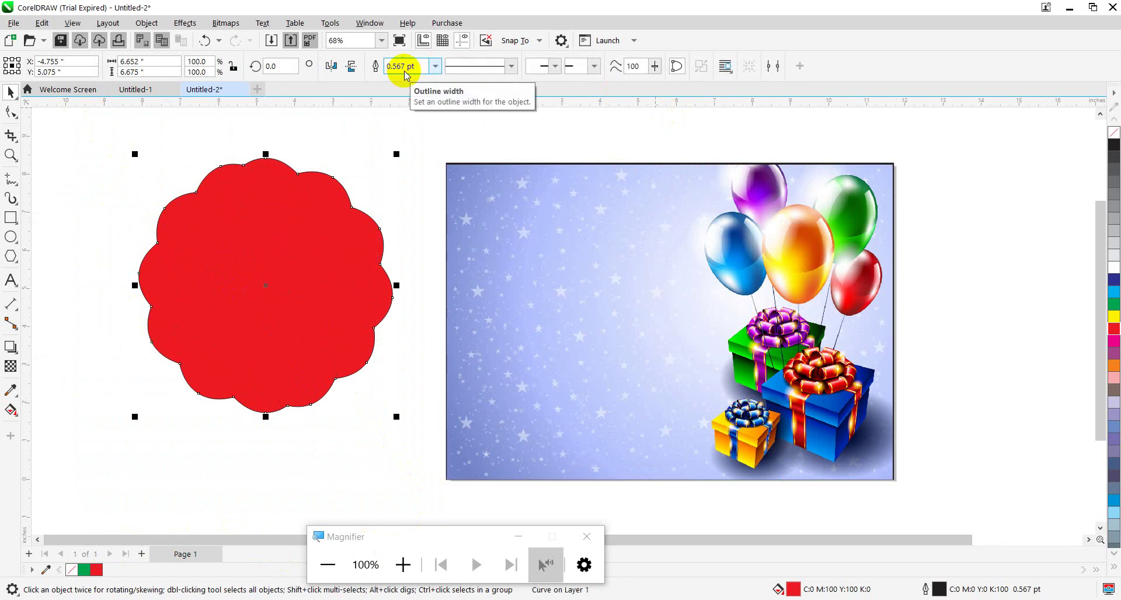
pyautogui.hotkey('ctrl', 'z')
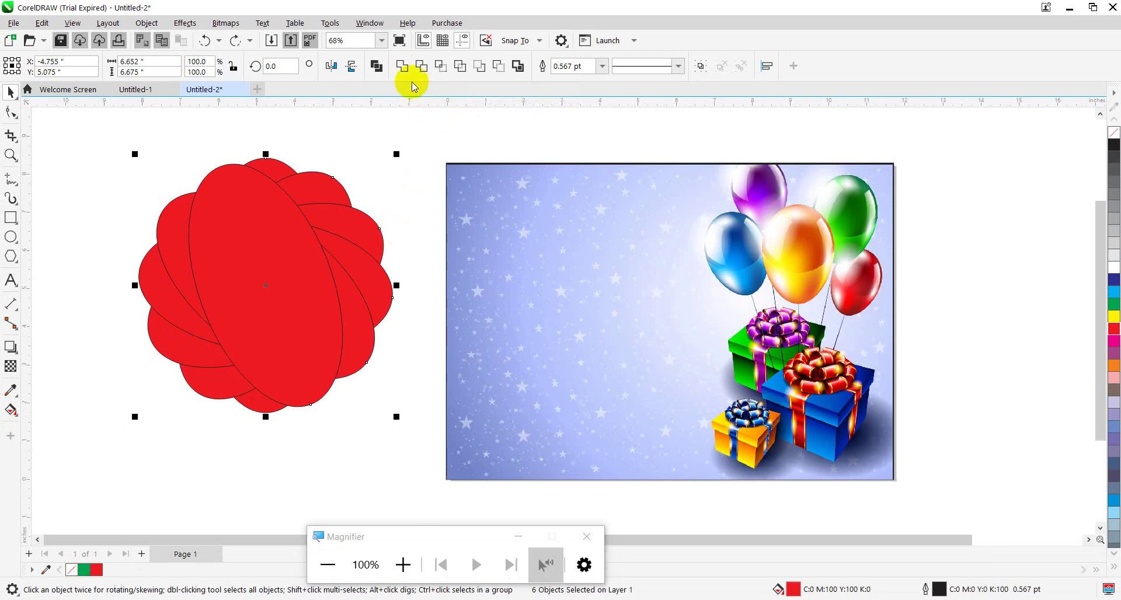
pyautogui.click(401, 66)
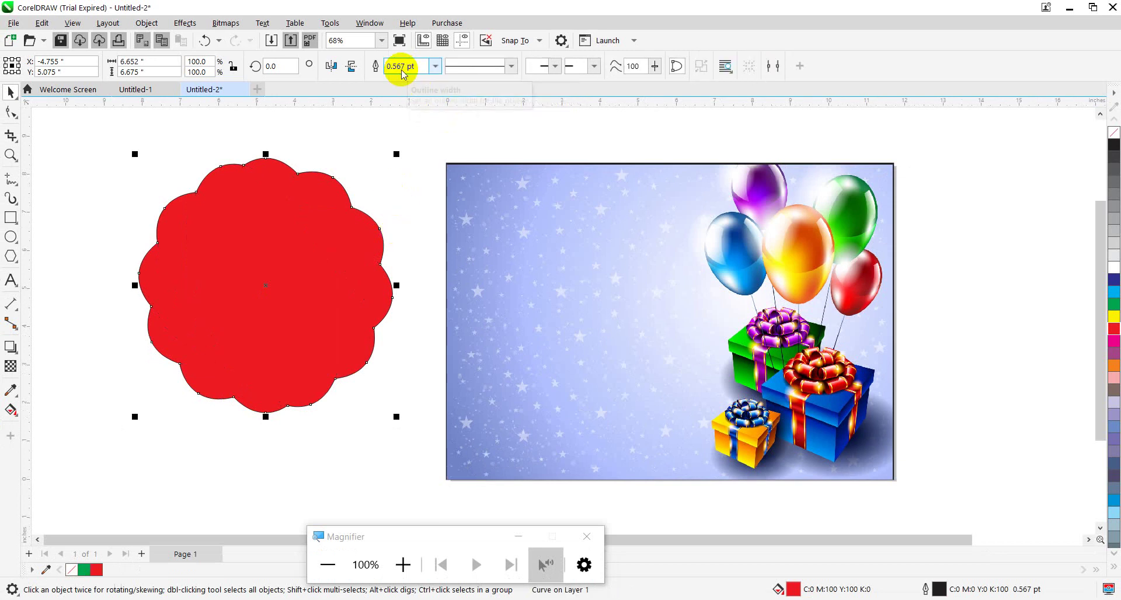
pyautogui.click(12, 23)
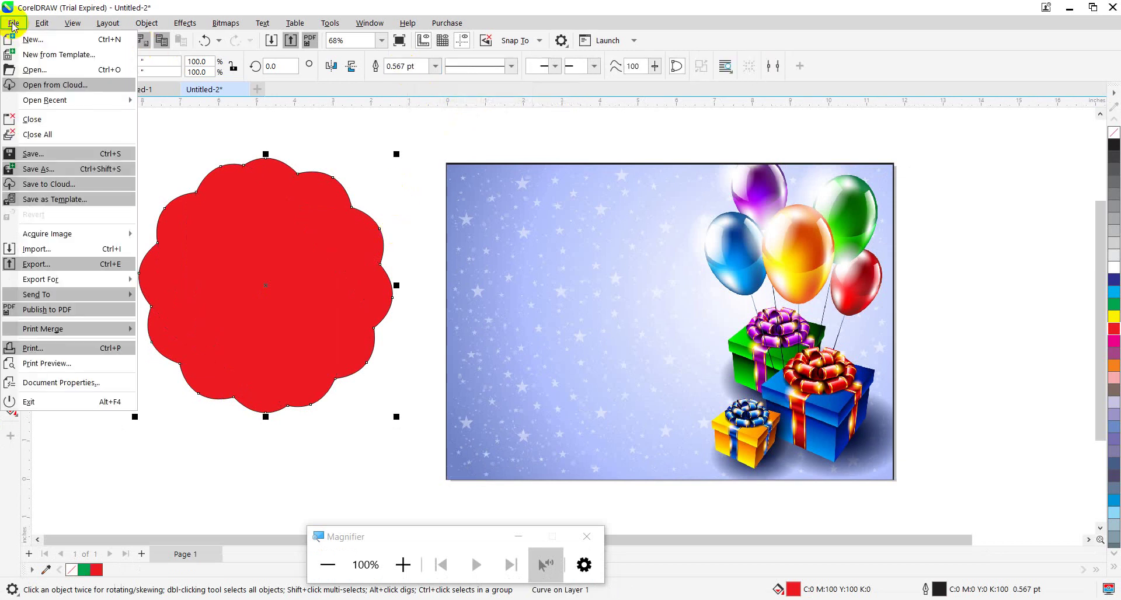
pyautogui.click(54, 250)
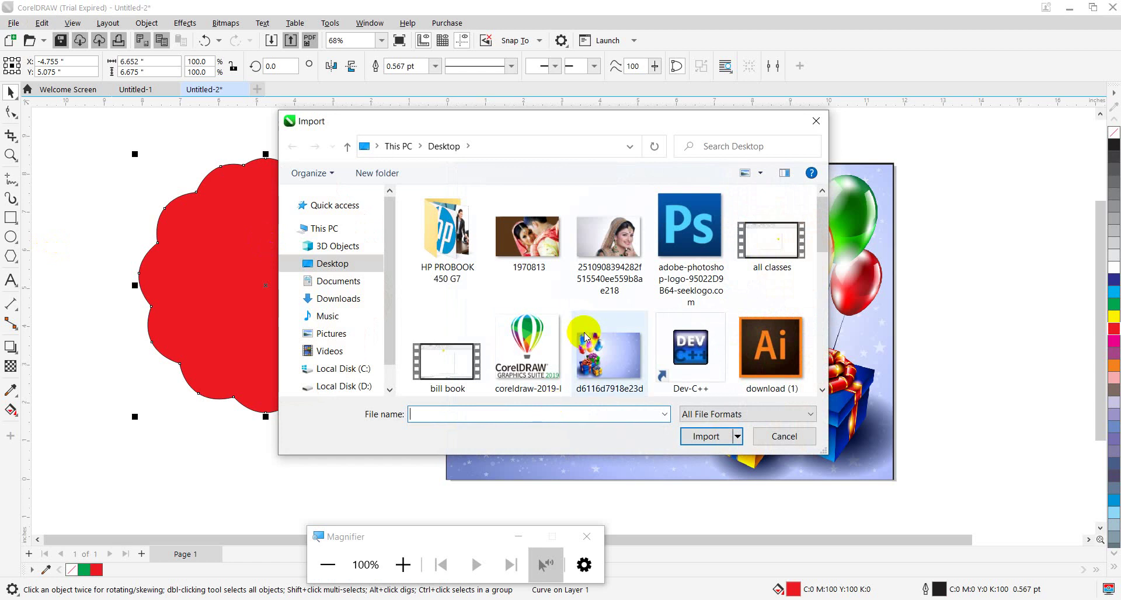
pyautogui.click(771, 439)
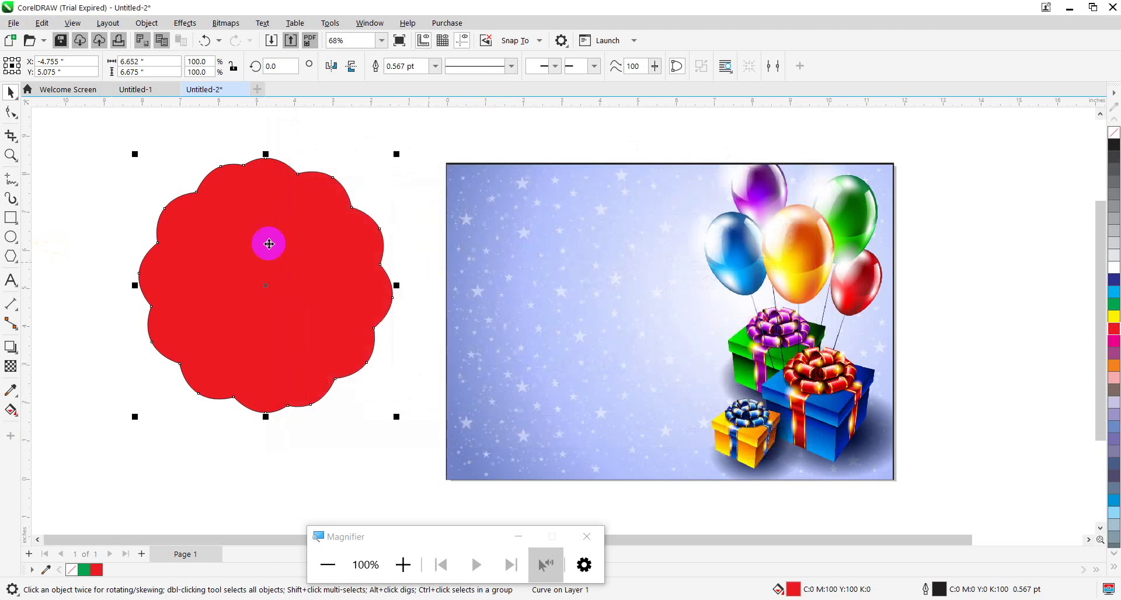
# Step: Extrude the red flower shape with the Extrude Bottom preset at a depth of 8
pyautogui.click(266, 243)
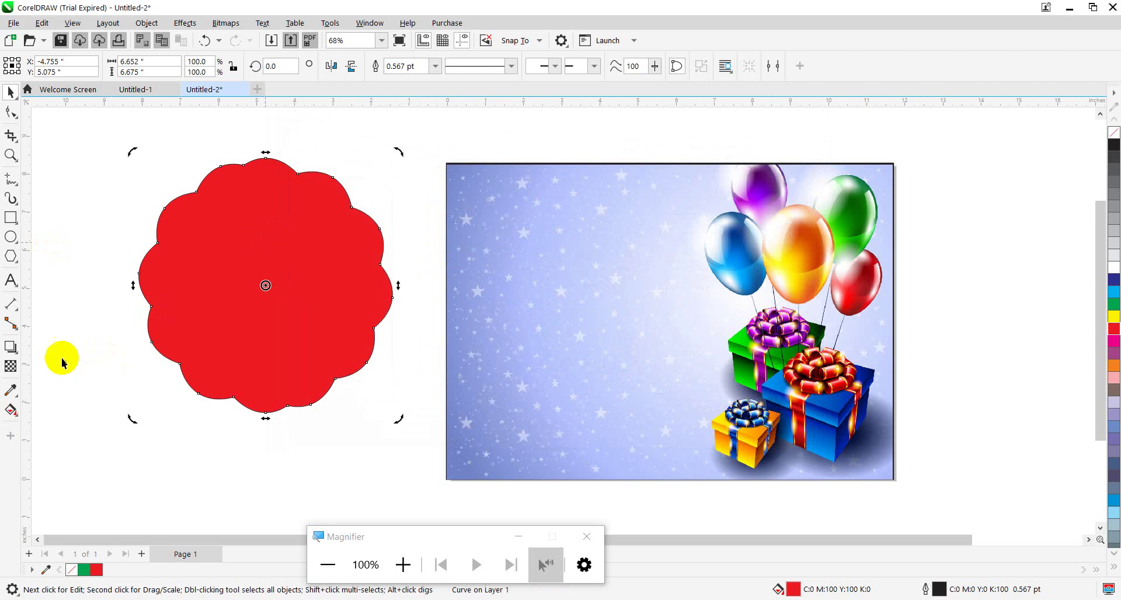
pyautogui.click(11, 368)
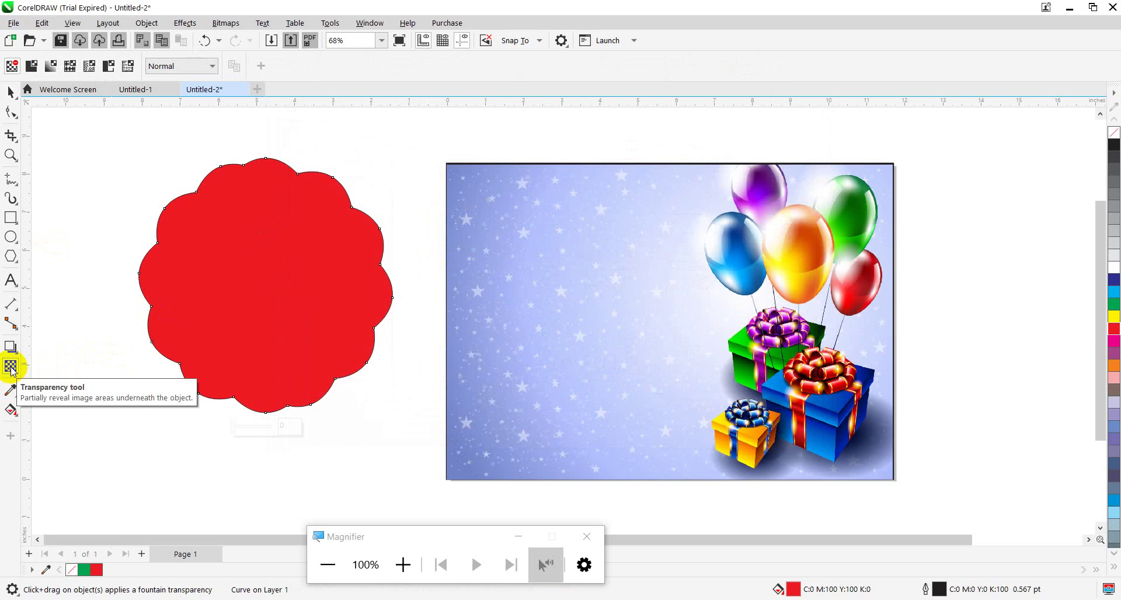
pyautogui.click(14, 350)
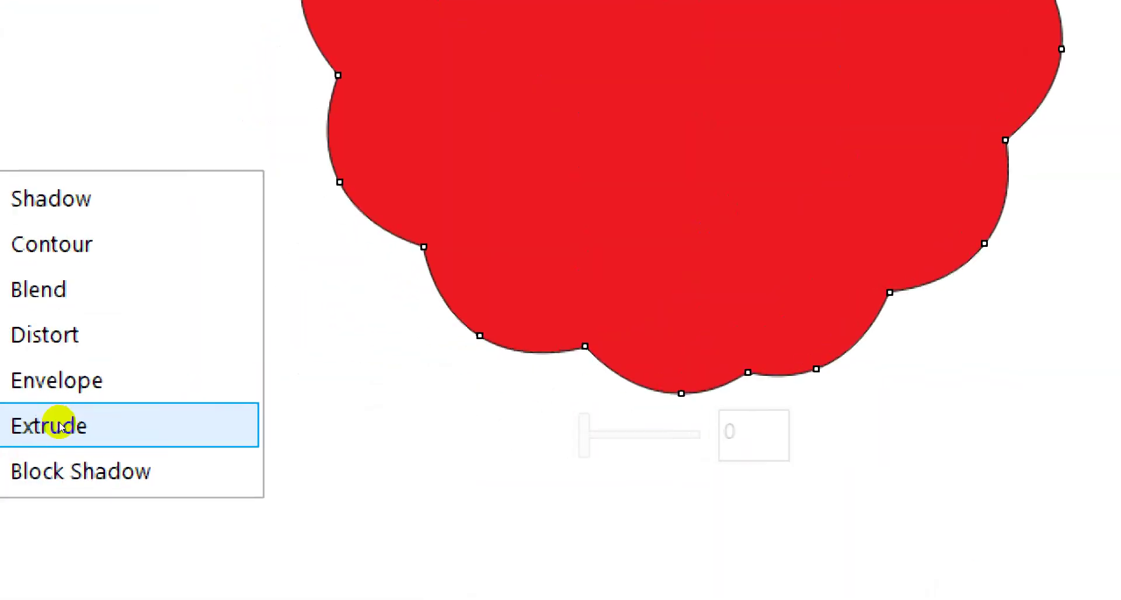
pyautogui.click(61, 427)
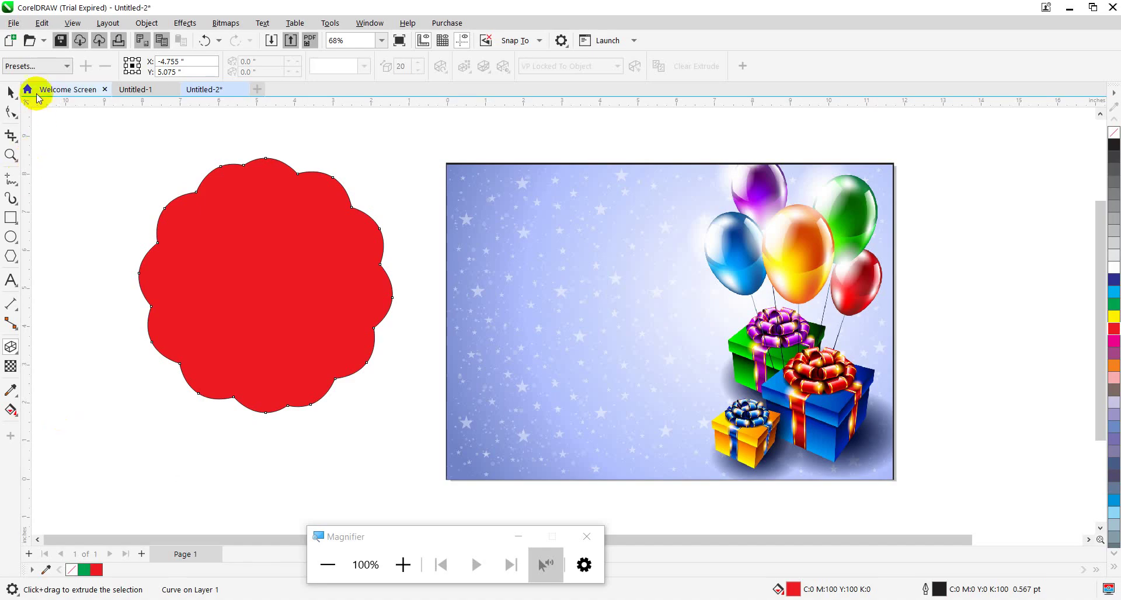
pyautogui.click(36, 66)
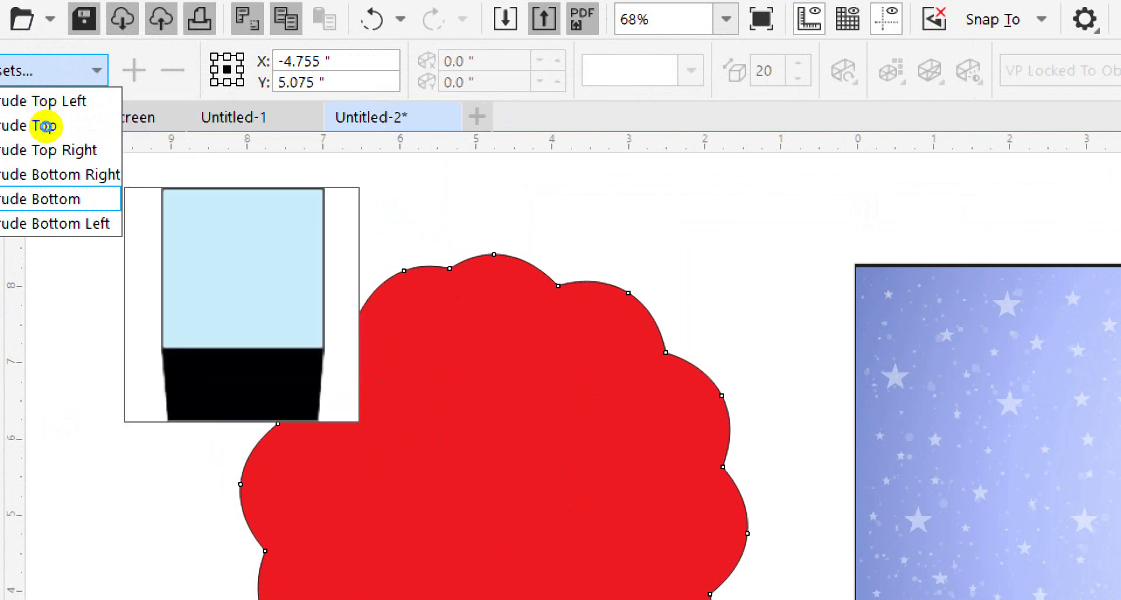
pyautogui.click(45, 126)
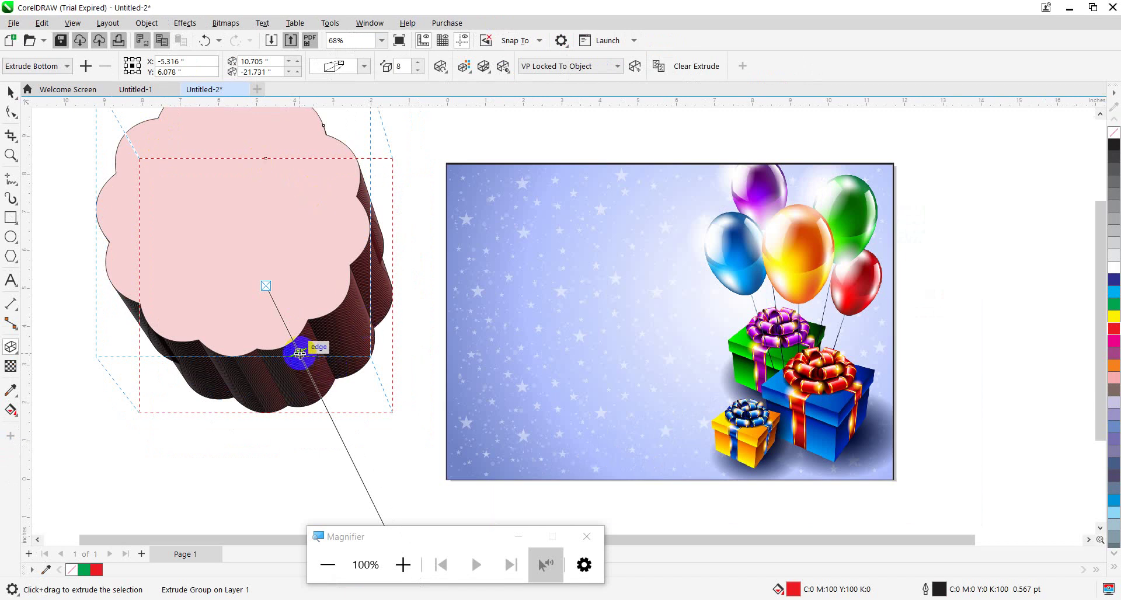
# Step: Try to increase the flower's extrusion depth to 12 and undo it
pyautogui.moveTo(299, 352); pyautogui.dragTo(315, 382)
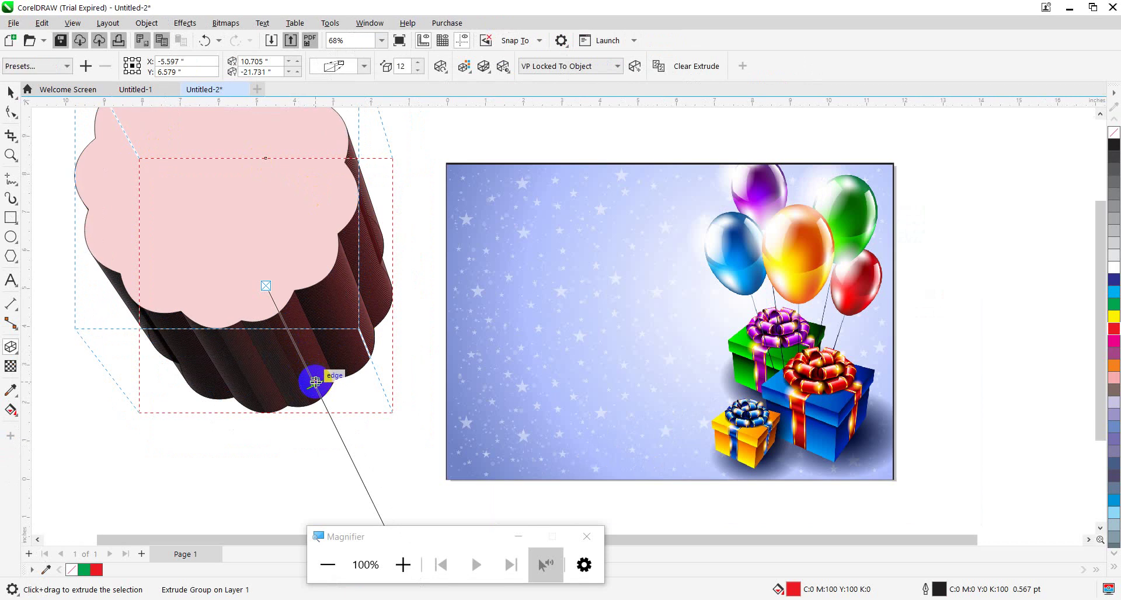
pyautogui.click(306, 363)
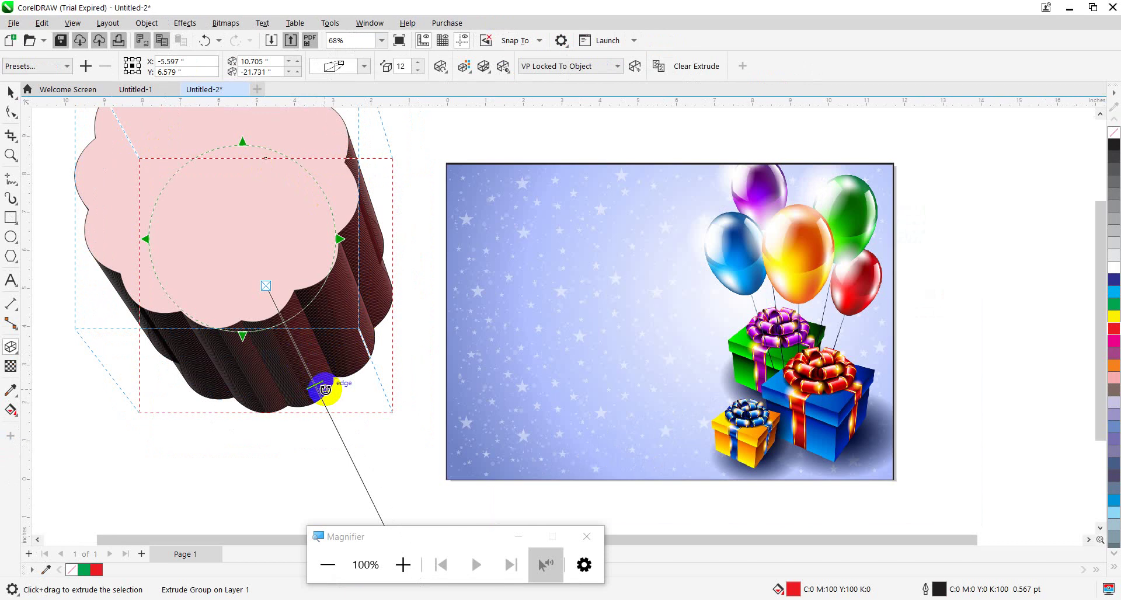
pyautogui.hotkey('ctrl', 'z')
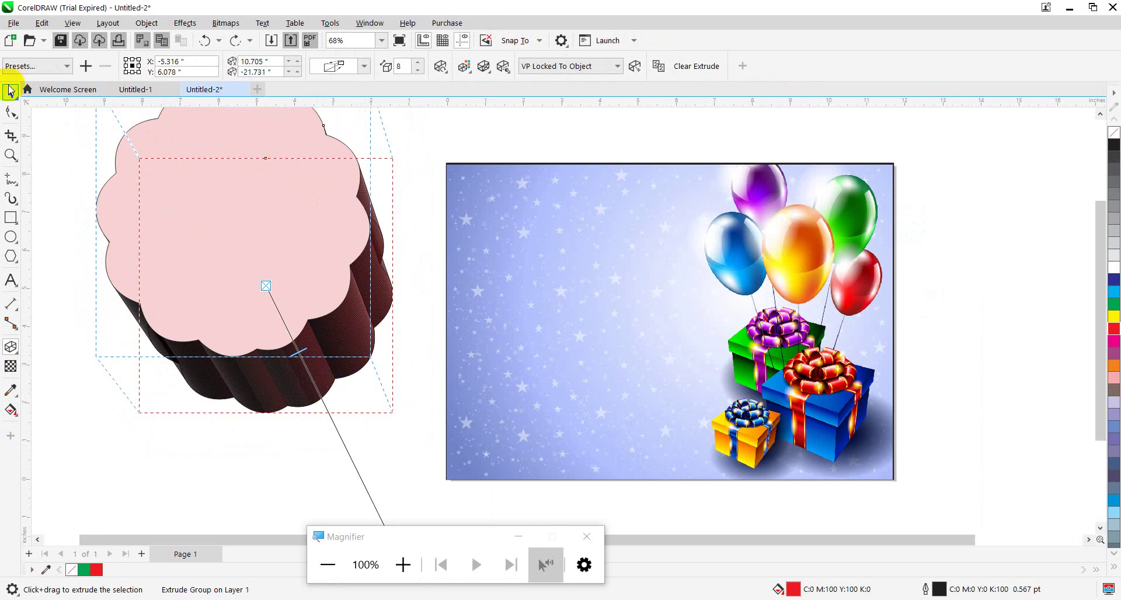
# Step: Move the extruded flower down beside the page and rotate it clockwise until its sides point almost straight down
pyautogui.click(12, 93)
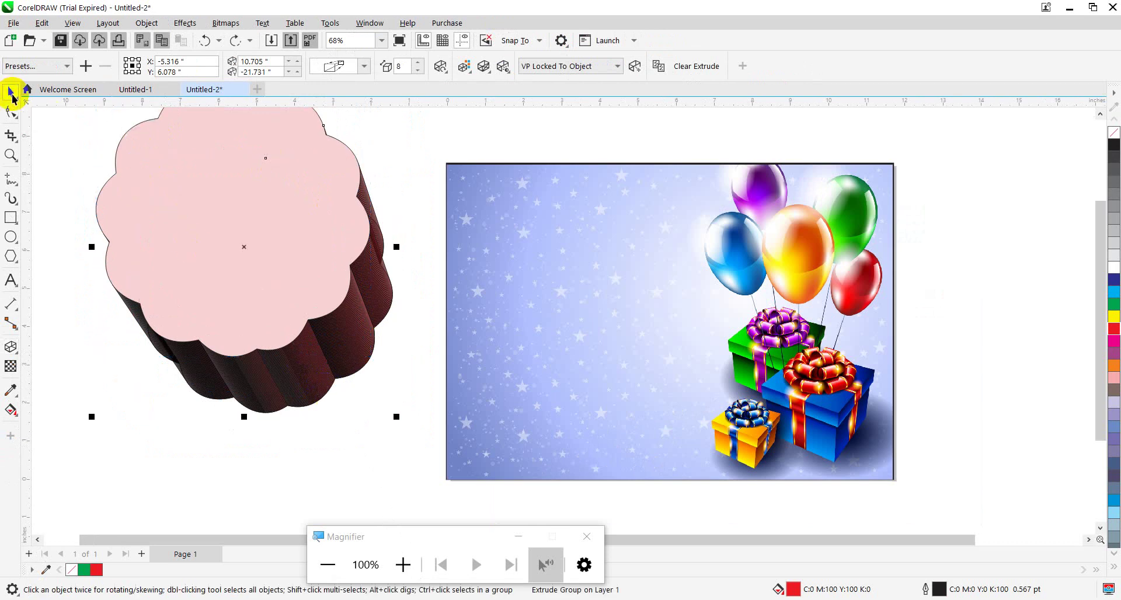
pyautogui.moveTo(298, 218); pyautogui.dragTo(276, 297)
pyautogui.click(276, 297)
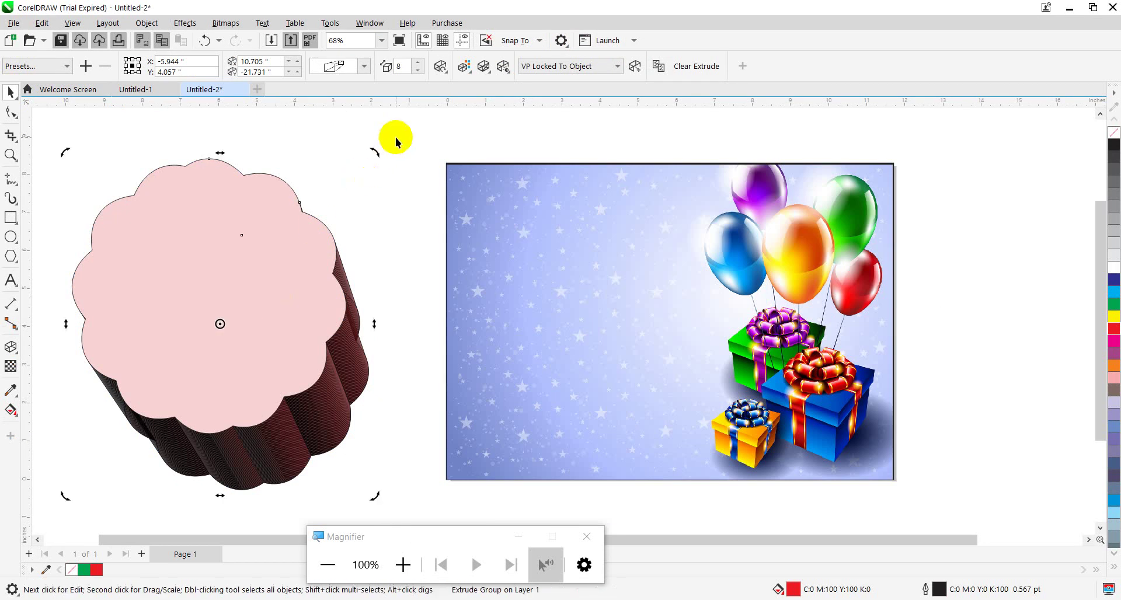
pyautogui.moveTo(375, 154); pyautogui.dragTo(410, 237)
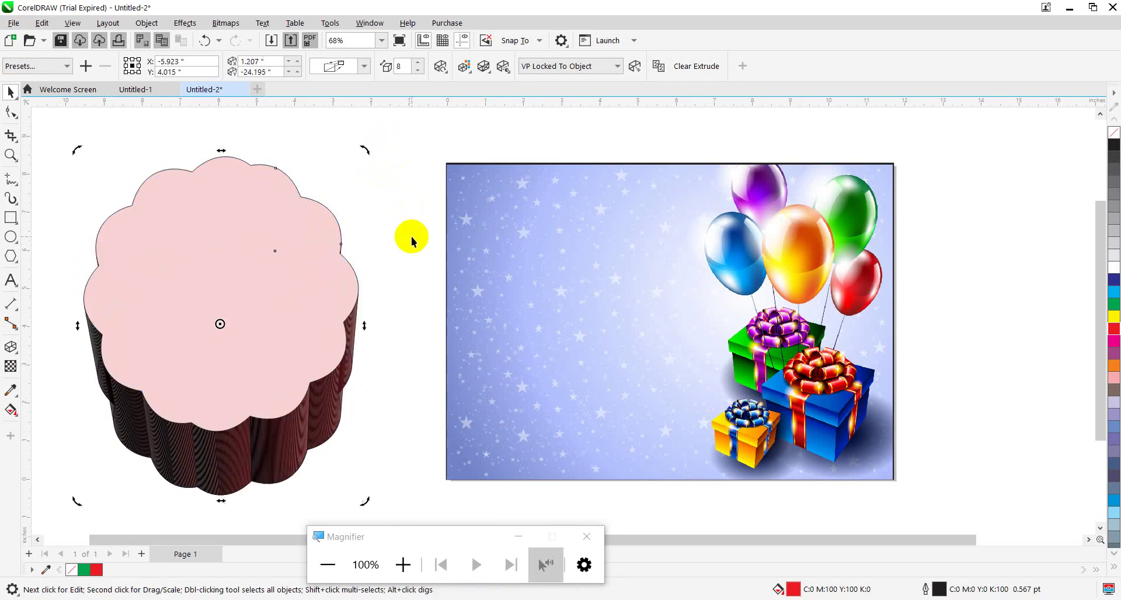
# Step: Try to tilt the extruded flower in 3D with Extrude Rotation and undo the tilt
pyautogui.click(447, 72)
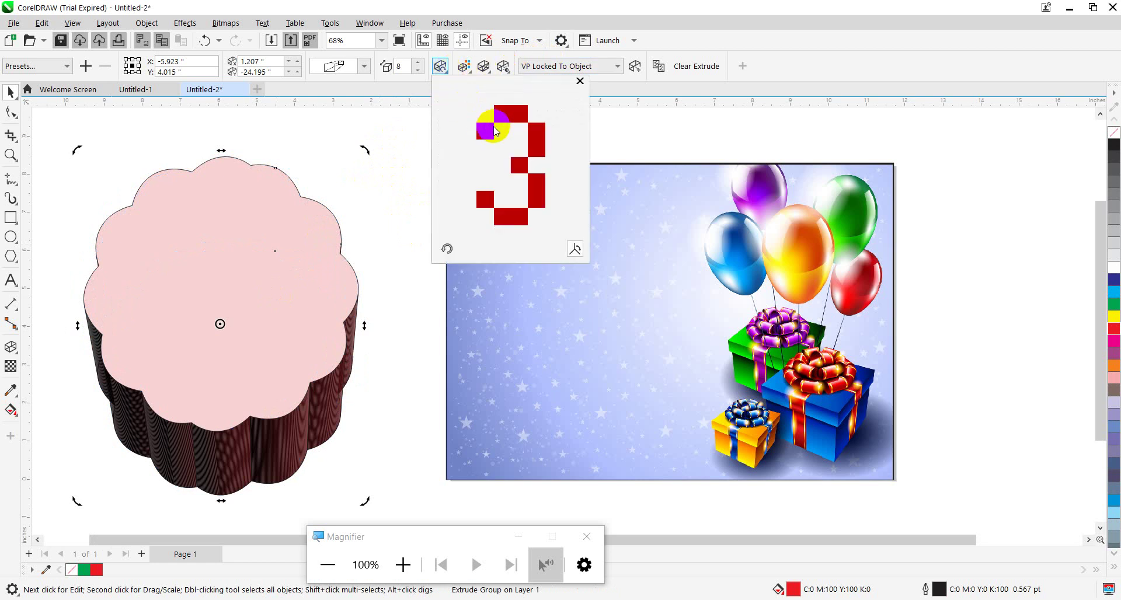
pyautogui.moveTo(484, 115); pyautogui.dragTo(515, 114)
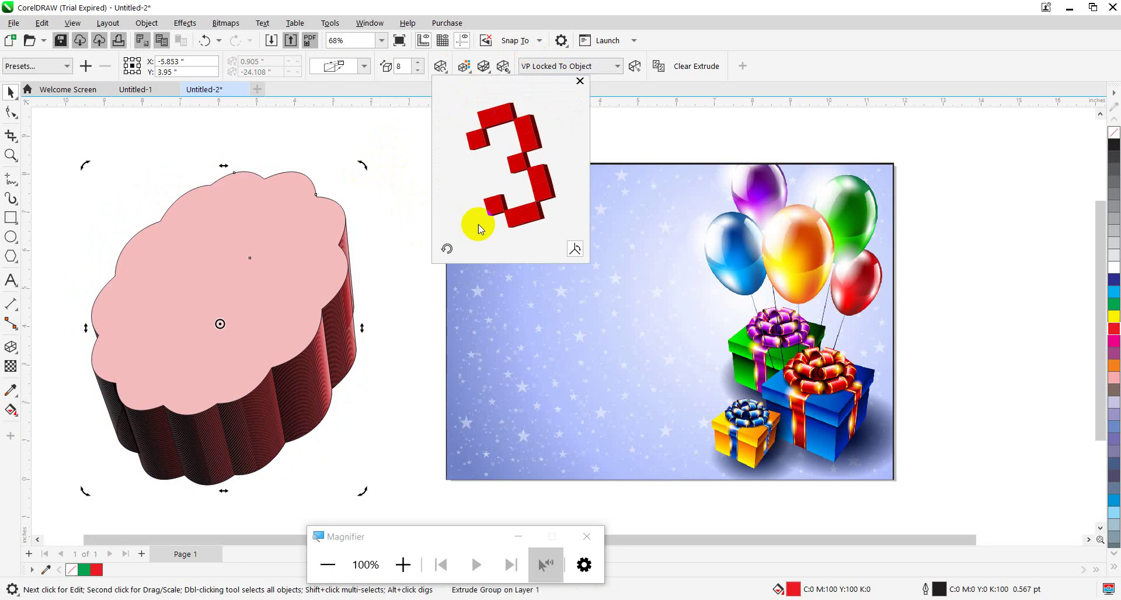
pyautogui.click(356, 221)
pyautogui.hotkey('ctrl', 'z')
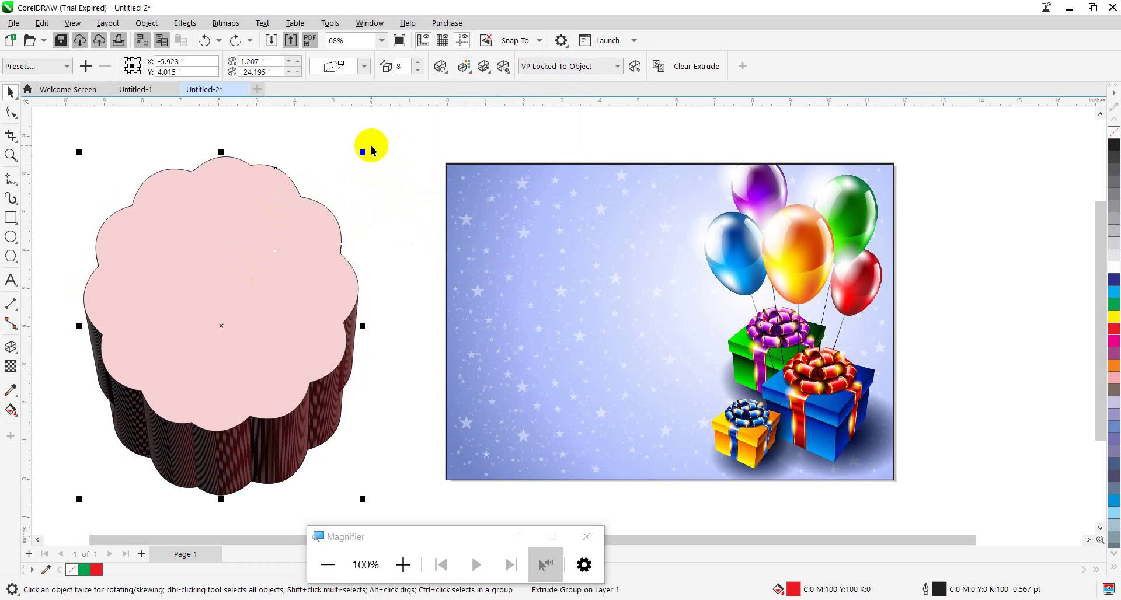
# Step: Enlarge the extruded flower proportionally and move it slightly down beside the page
pyautogui.moveTo(365, 150); pyautogui.dragTo(466, 143)
pyautogui.hotkey('ctrl', 'z')
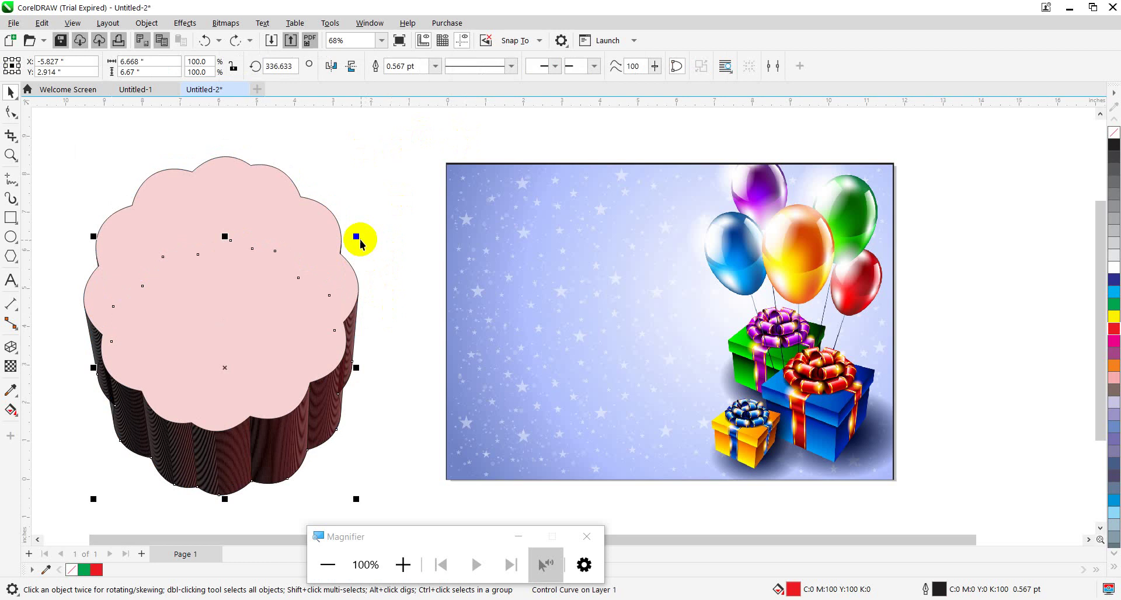
pyautogui.moveTo(356, 236); pyautogui.dragTo(440, 209)
pyautogui.moveTo(325, 295); pyautogui.dragTo(329, 316)
pyautogui.click(328, 315)
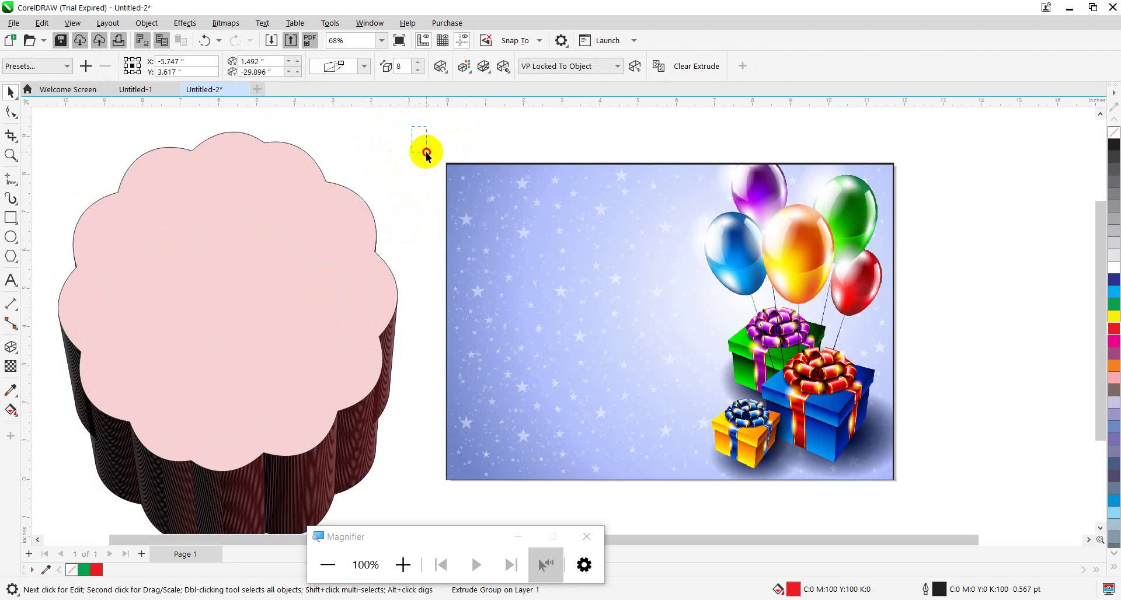
# Step: Rotate the enlarged extruded flower slightly clockwise to straighten its sides
pyautogui.click(426, 155)
pyautogui.click(235, 265)
pyautogui.click(234, 266)
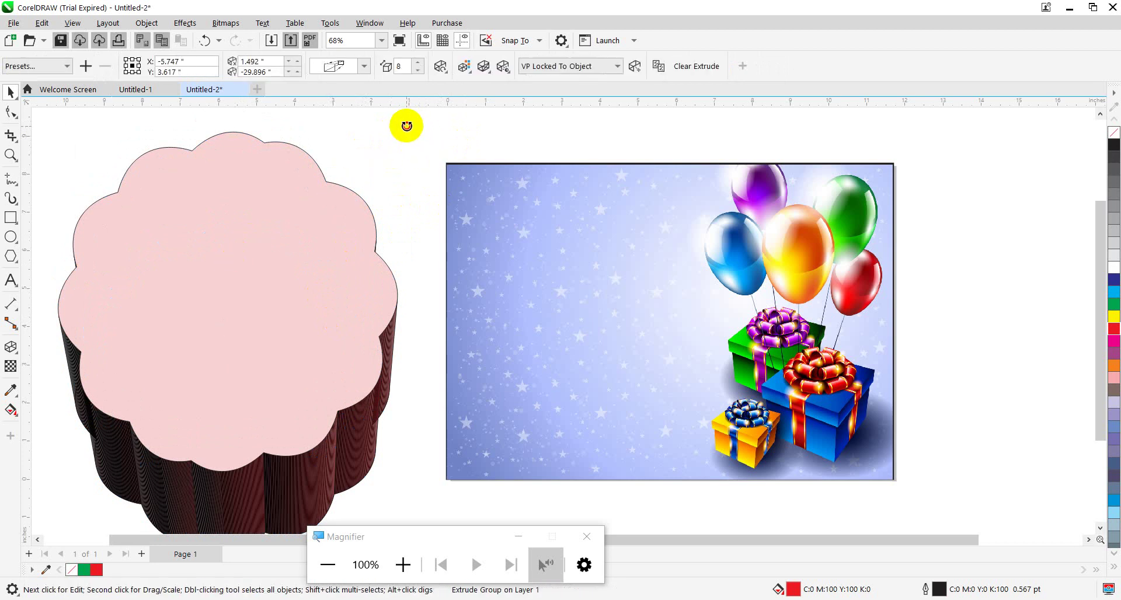
pyautogui.moveTo(406, 125); pyautogui.dragTo(414, 139)
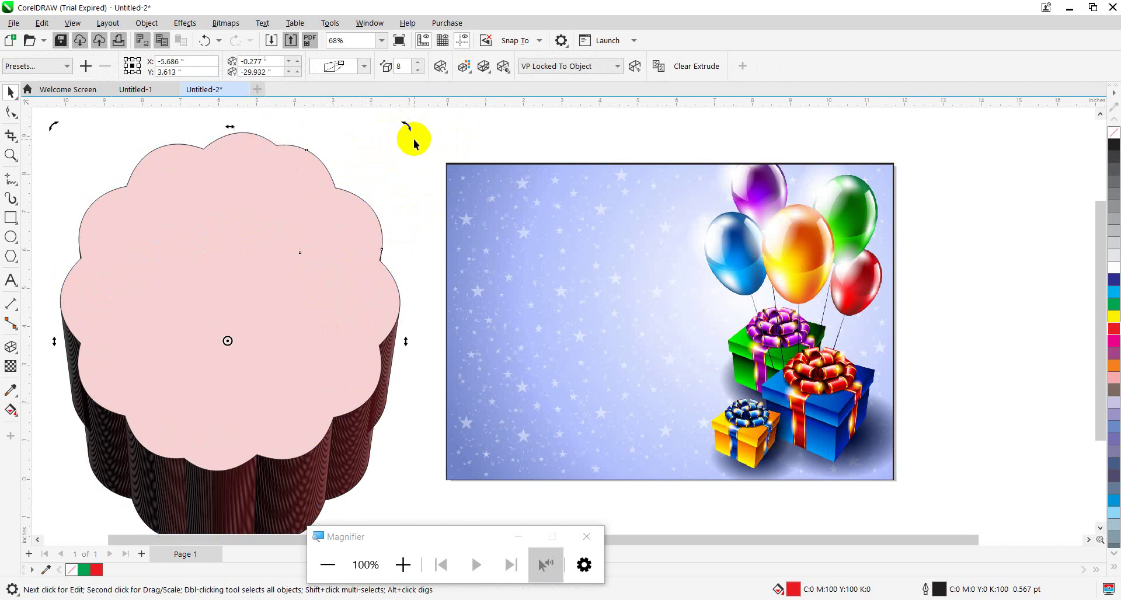
# Step: Draw an arched, tapering stroke about 2.2 in wide beside the flower's upper left, using an Artistic Media preset 0.3937 in wide
pyautogui.click(81, 160)
pyautogui.click(12, 200)
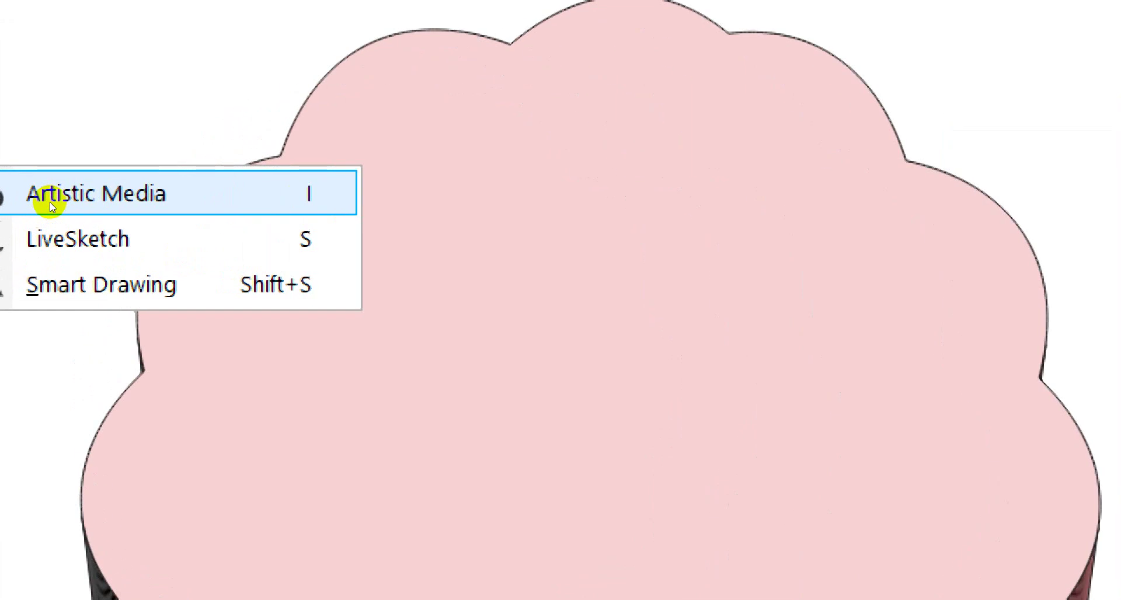
pyautogui.click(49, 202)
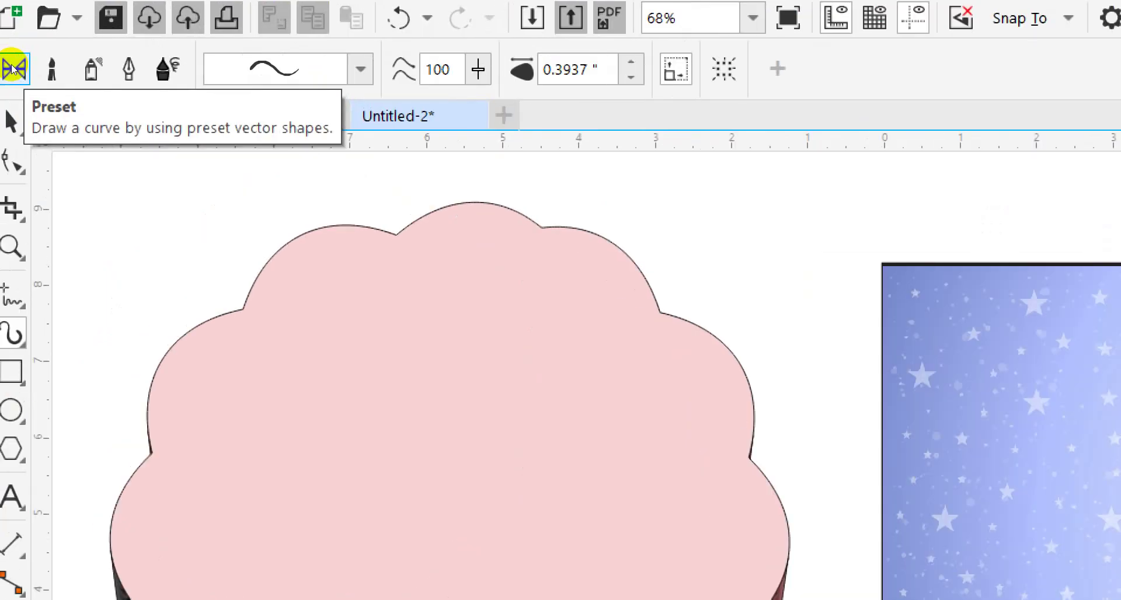
pyautogui.click(191, 71)
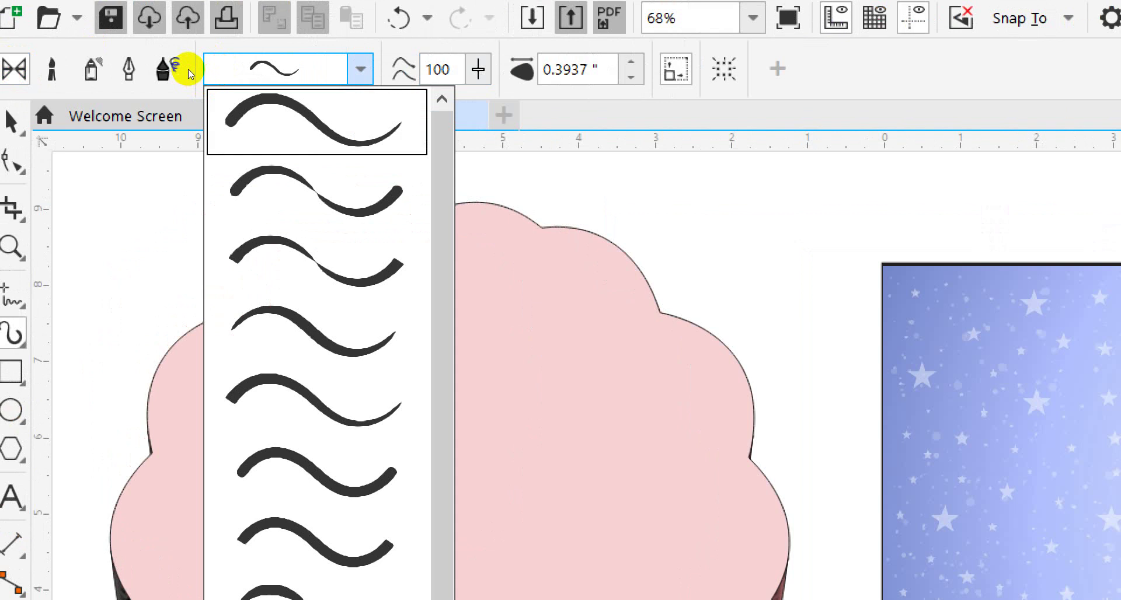
pyautogui.click(163, 68)
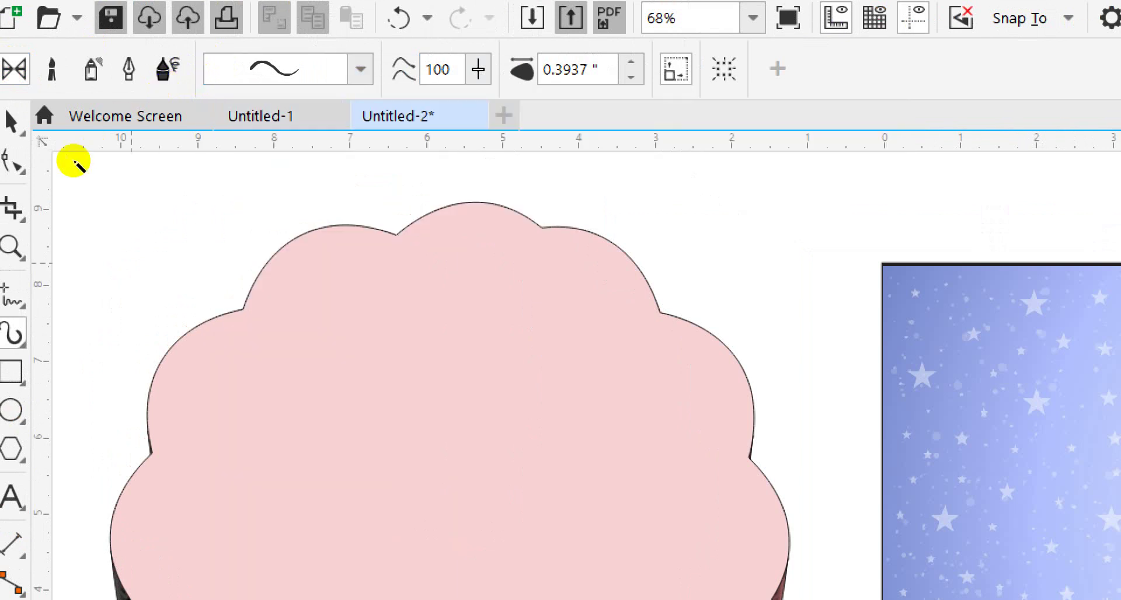
pyautogui.moveTo(108, 268)
pyautogui.mouseDown()
pyautogui.moveTo(245, 230)
pyautogui.moveTo(272, 252)
pyautogui.mouseUp()
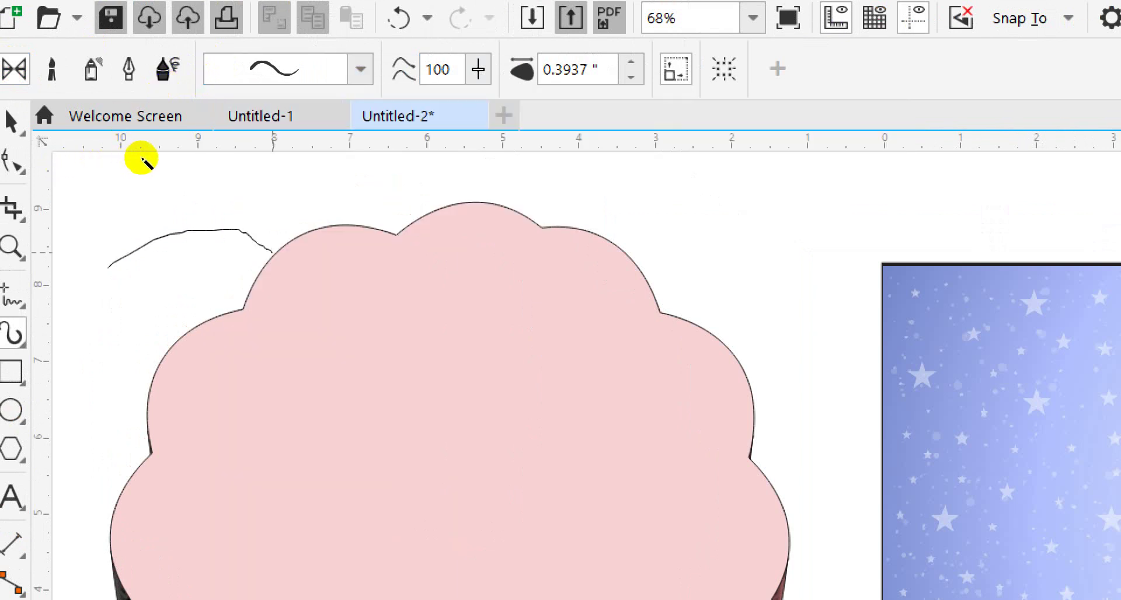
pyautogui.hotkey('ctrl', 'z')
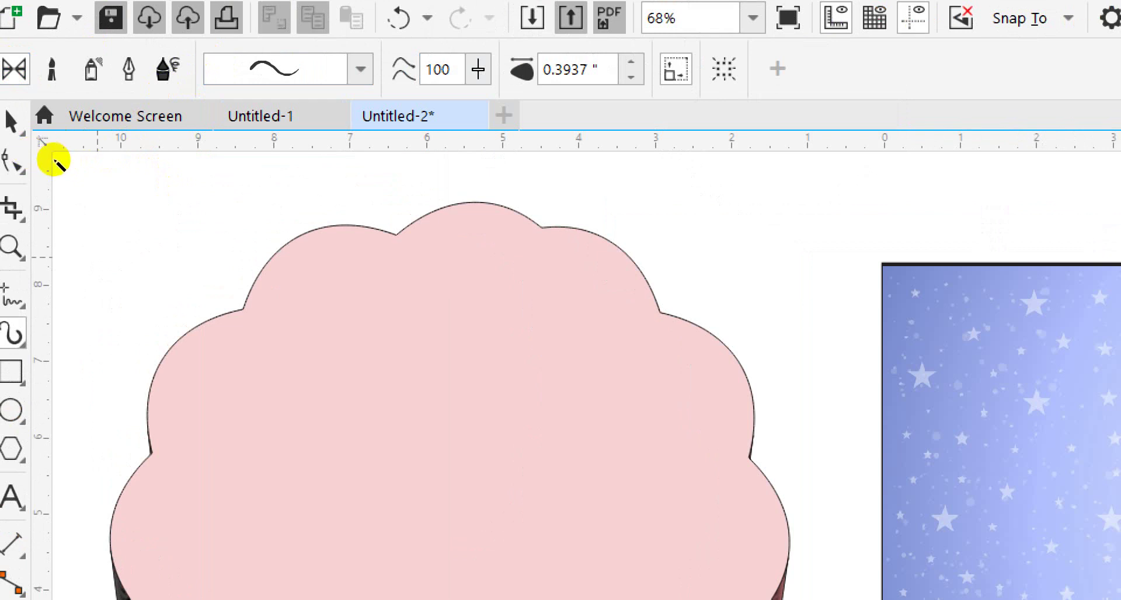
pyautogui.moveTo(96, 257)
pyautogui.mouseDown()
pyautogui.moveTo(173, 225)
pyautogui.moveTo(234, 236)
pyautogui.moveTo(253, 255)
pyautogui.mouseUp()
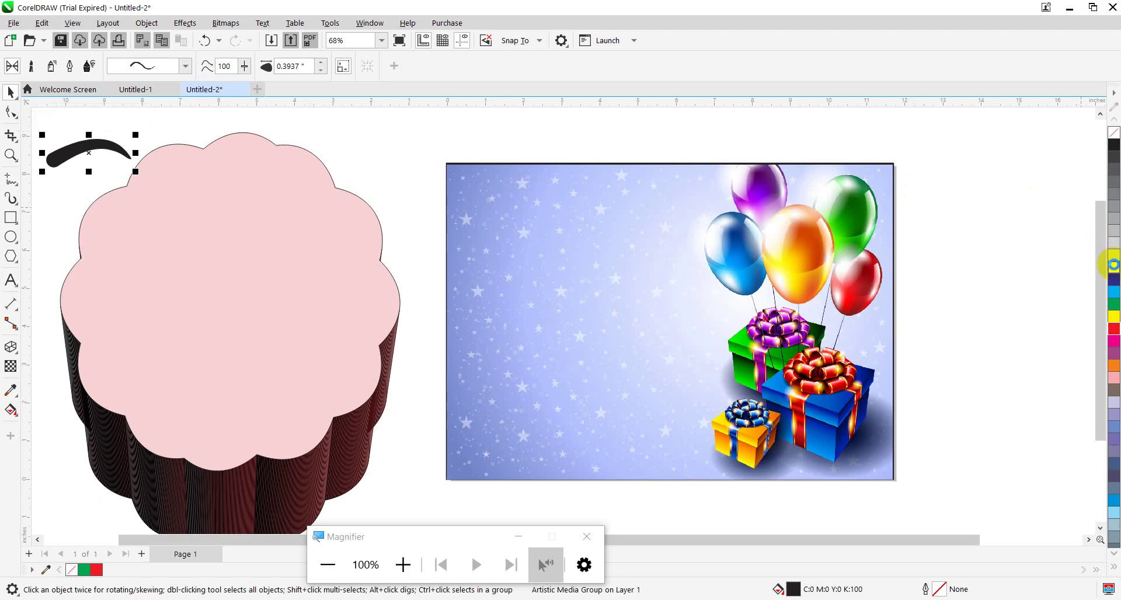
# Step: Fill the arched stroke white, give it a red outline and break the artistic media group apart
pyautogui.click(1114, 267)
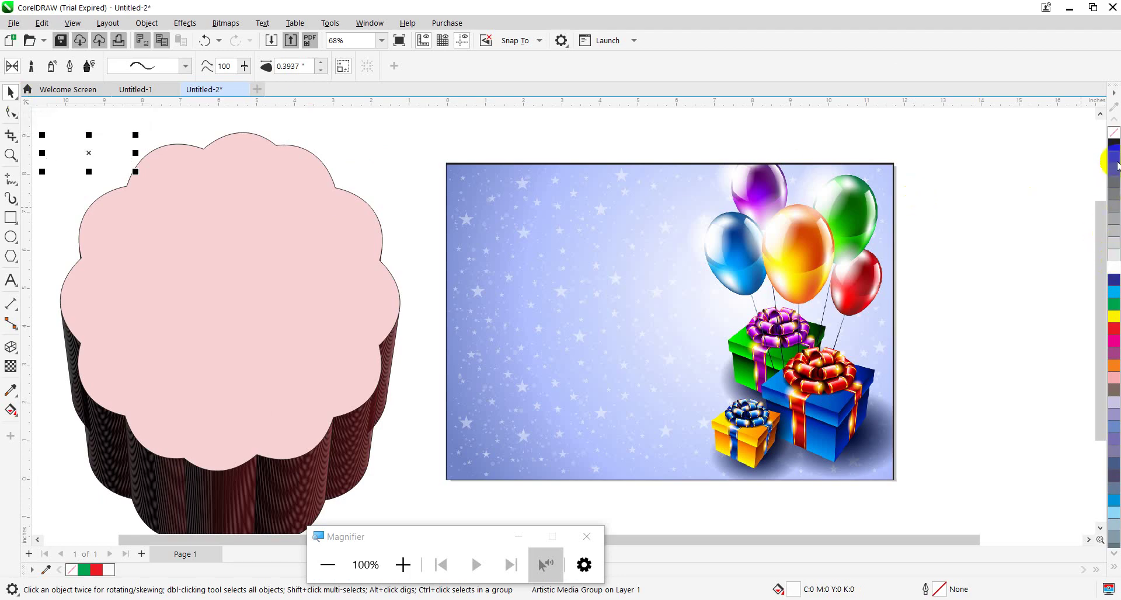
pyautogui.rightClick(1113, 337)
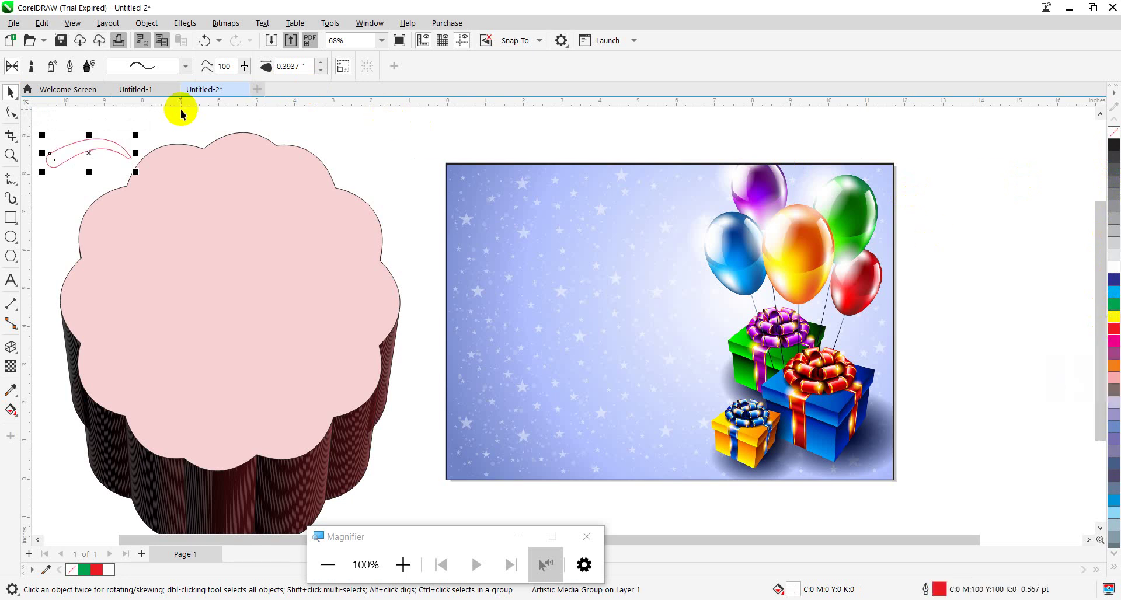
pyautogui.hotkey('ctrl', 'k')
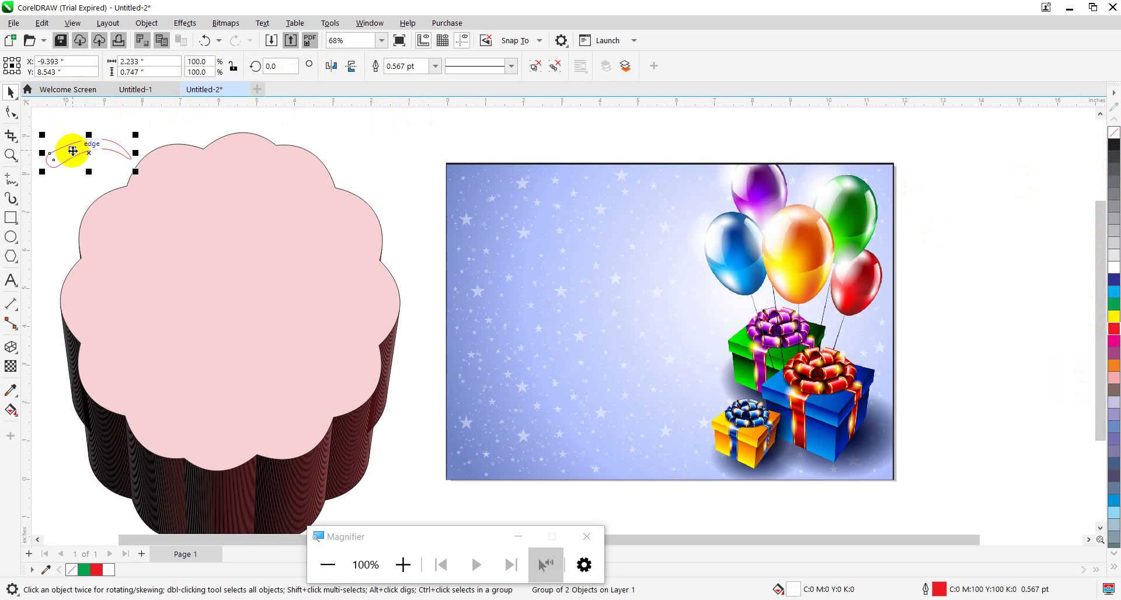
# Step: Move the white stroke onto the flower's pink top near the upper-left edge and place its rotation centre at the flower's middle
pyautogui.moveTo(74, 155); pyautogui.dragTo(123, 235)
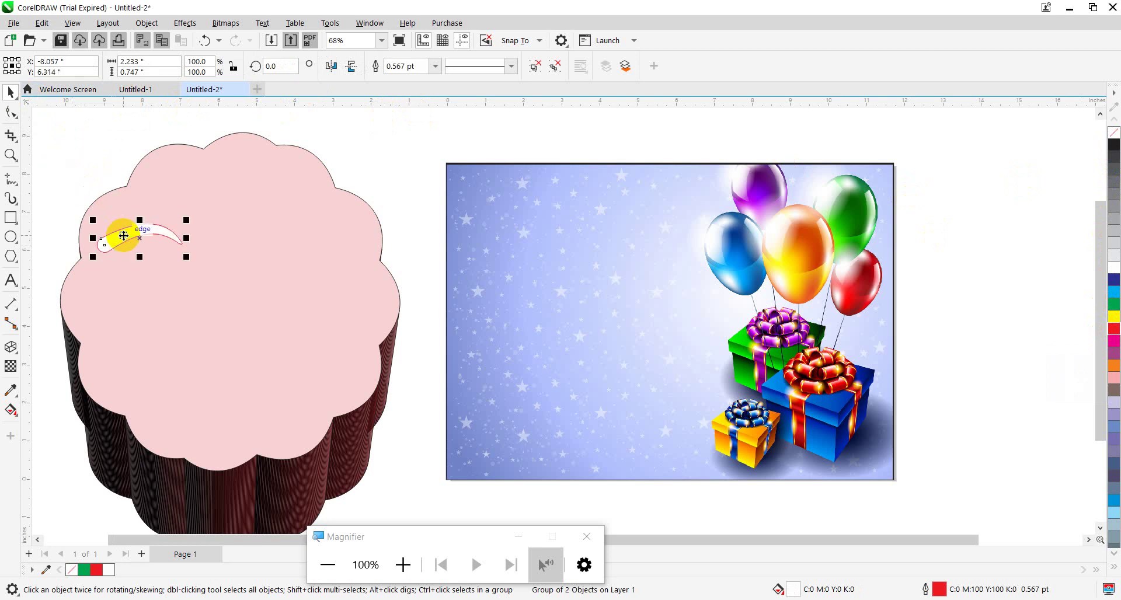
pyautogui.click(124, 238)
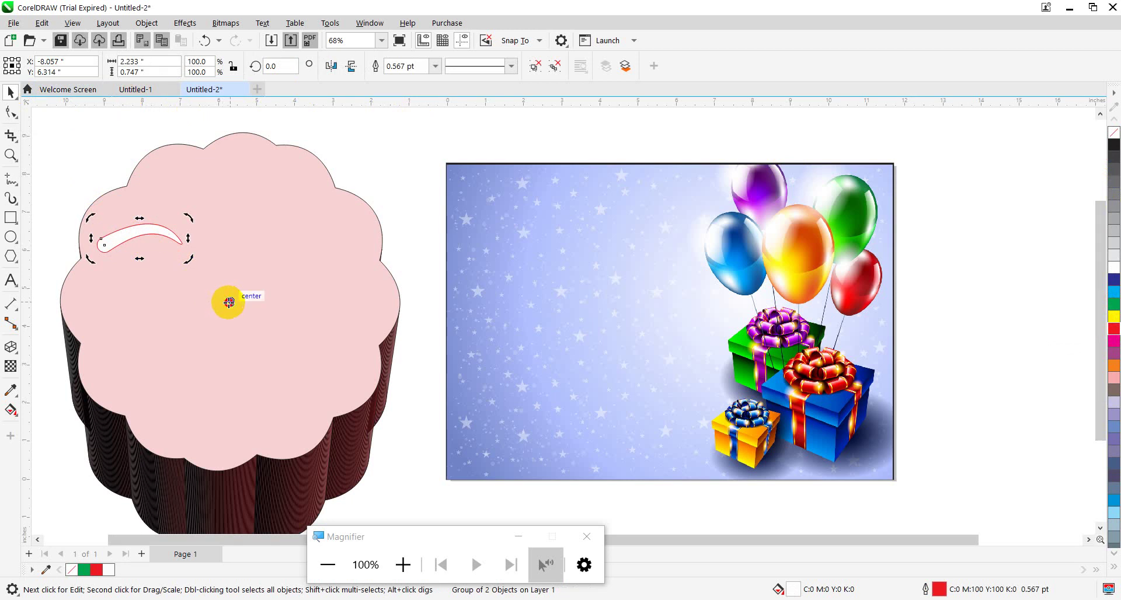
pyautogui.moveTo(229, 302); pyautogui.dragTo(230, 301)
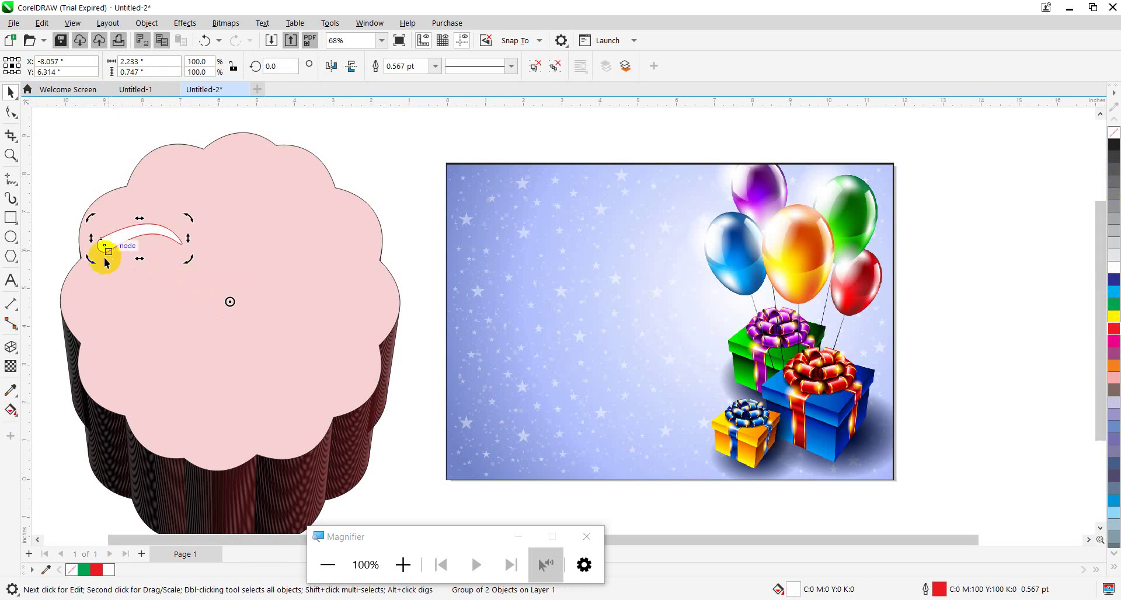
# Step: Repeat rotated copies of the white stroke about the flower's middle in steps of about 26° until 14 strokes ring the top
pyautogui.moveTo(89, 257); pyautogui.dragTo(105, 321)
pyautogui.hotkey('ctrl', 'r')
pyautogui.hotkey('ctrl', 'r')
pyautogui.hotkey('ctrl', 'r')
pyautogui.hotkey('ctrl', 'r')
pyautogui.hotkey('ctrl', 'r')
pyautogui.hotkey('ctrl', 'r')
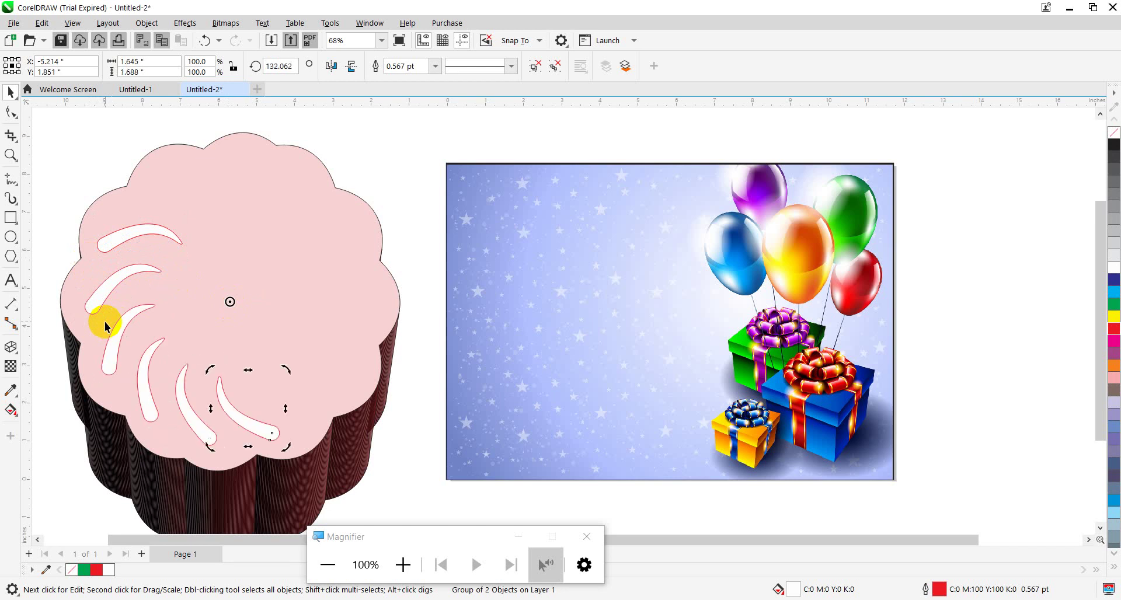
pyautogui.hotkey('ctrl', 'r')
pyautogui.hotkey('ctrl', 'r')
pyautogui.hotkey('ctrl', 'r')
pyautogui.hotkey('ctrl', 'r')
pyautogui.hotkey('ctrl', 'r')
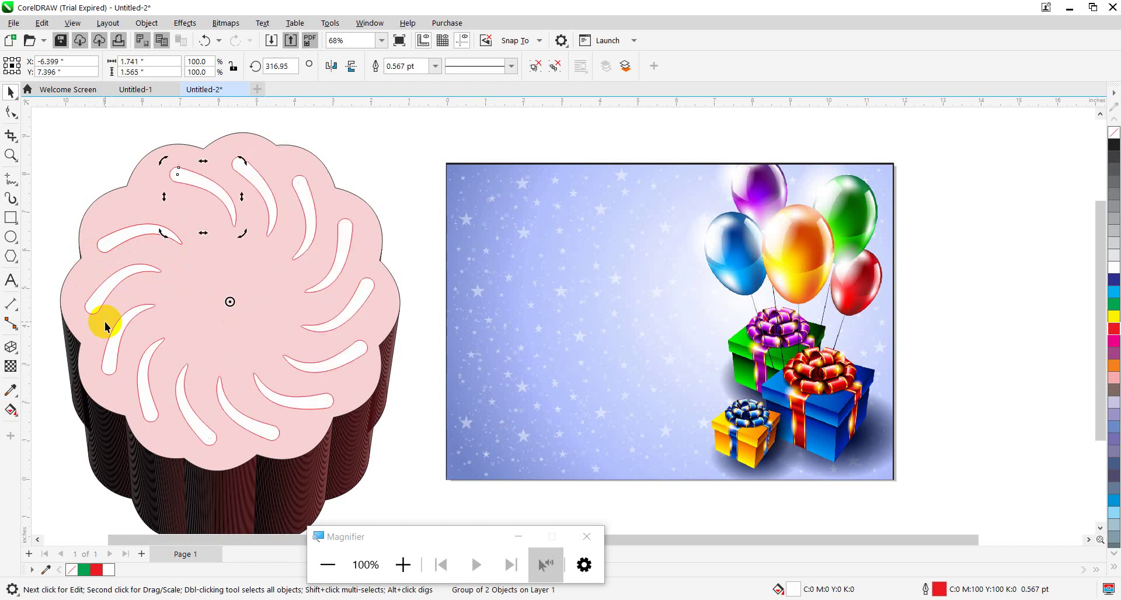
pyautogui.hotkey('ctrl', 'r')
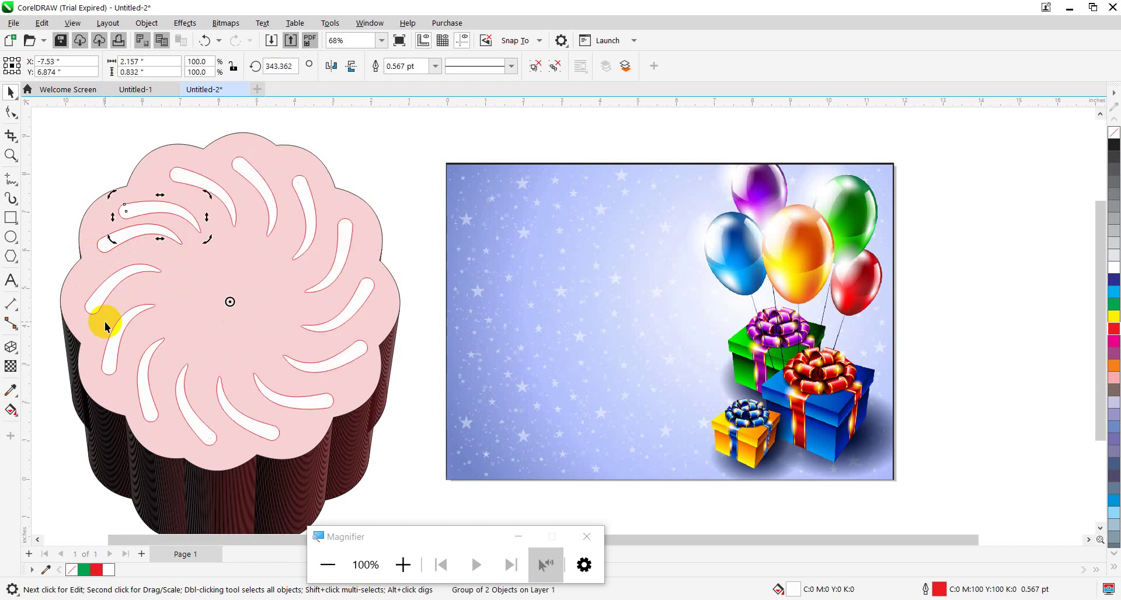
pyautogui.click(111, 152)
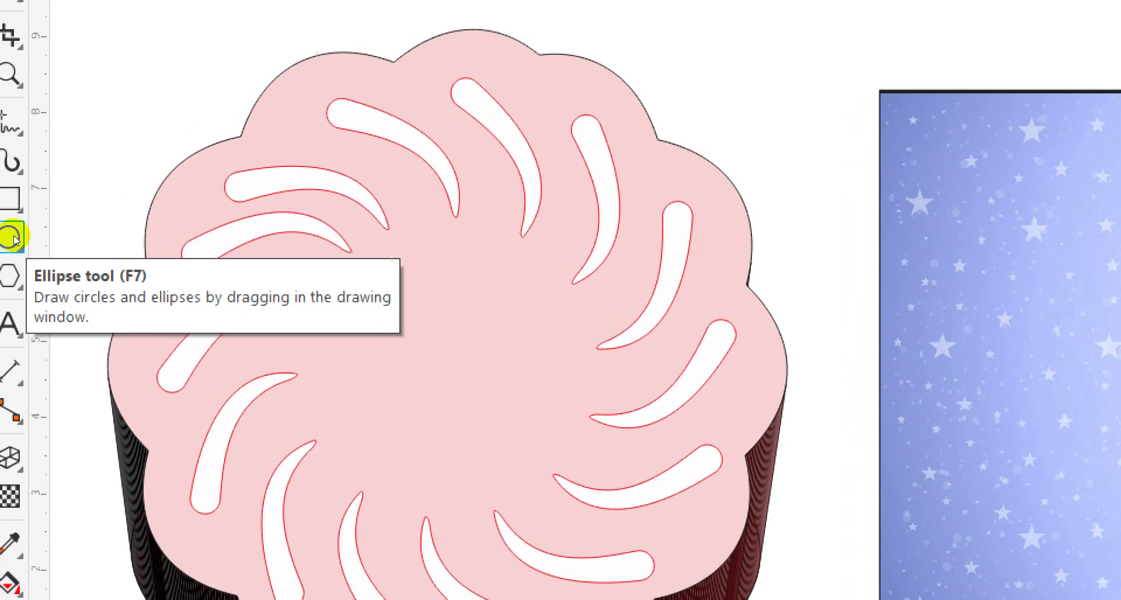
# Step: Draw a red ellipse about 0.66 by 0.6 in at a white stroke's inner tip and place its rotation centre at the flower's middle
pyautogui.click(11, 236)
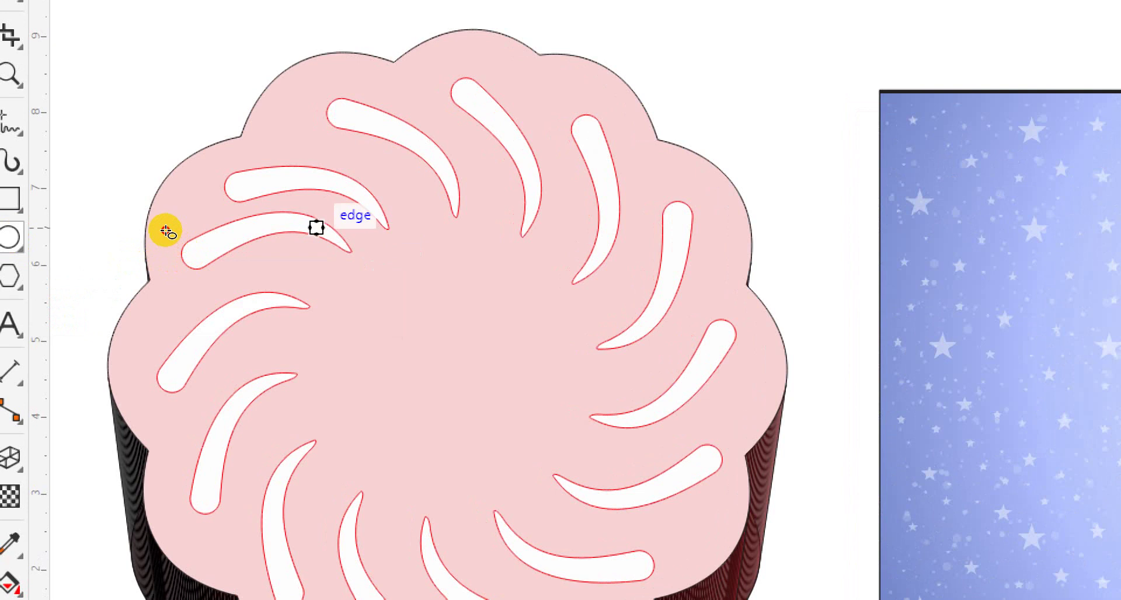
pyautogui.moveTo(353, 259); pyautogui.dragTo(366, 273)
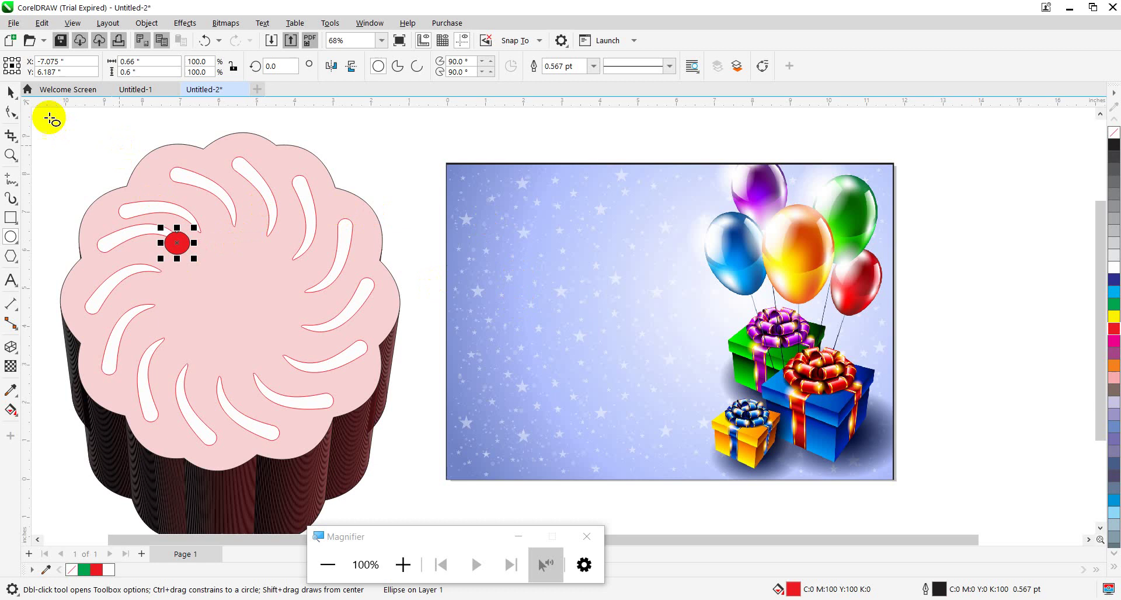
pyautogui.click(11, 91)
pyautogui.click(178, 244)
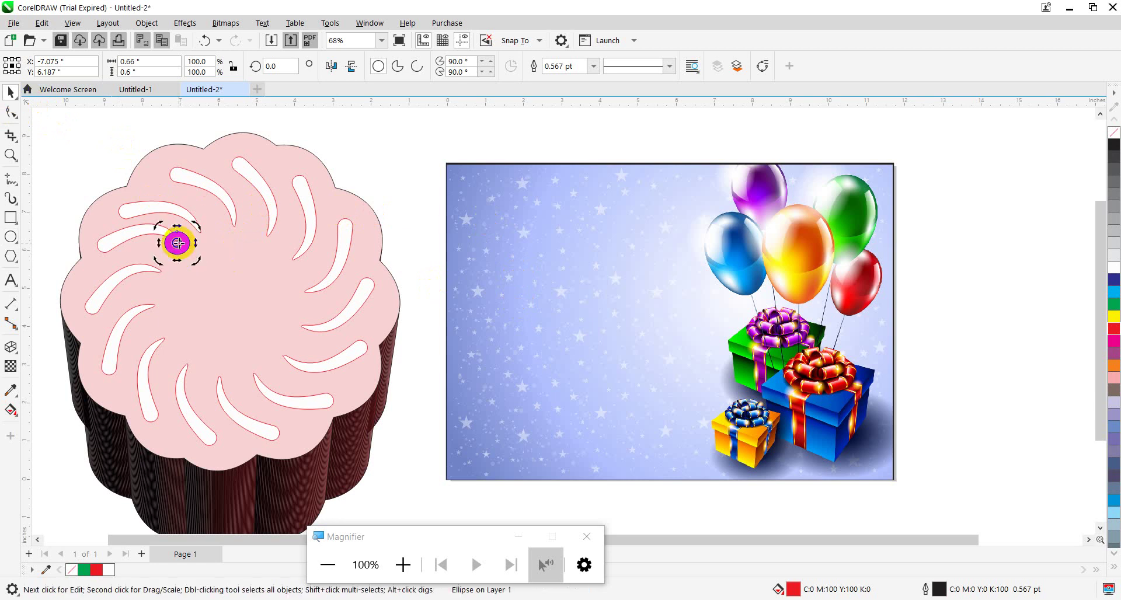
pyautogui.moveTo(179, 243); pyautogui.dragTo(230, 300)
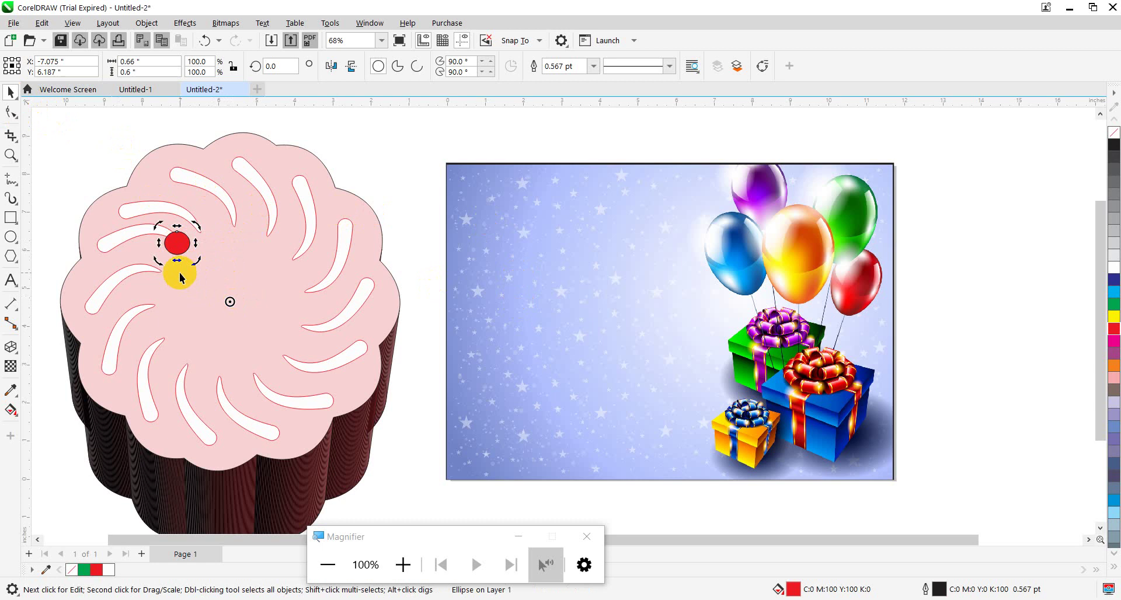
# Step: Repeat rotated copies of the red ellipse about the flower's middle in steps of about 27° until 13 ellipses form an inner ring
pyautogui.moveTo(158, 261); pyautogui.dragTo(160, 303)
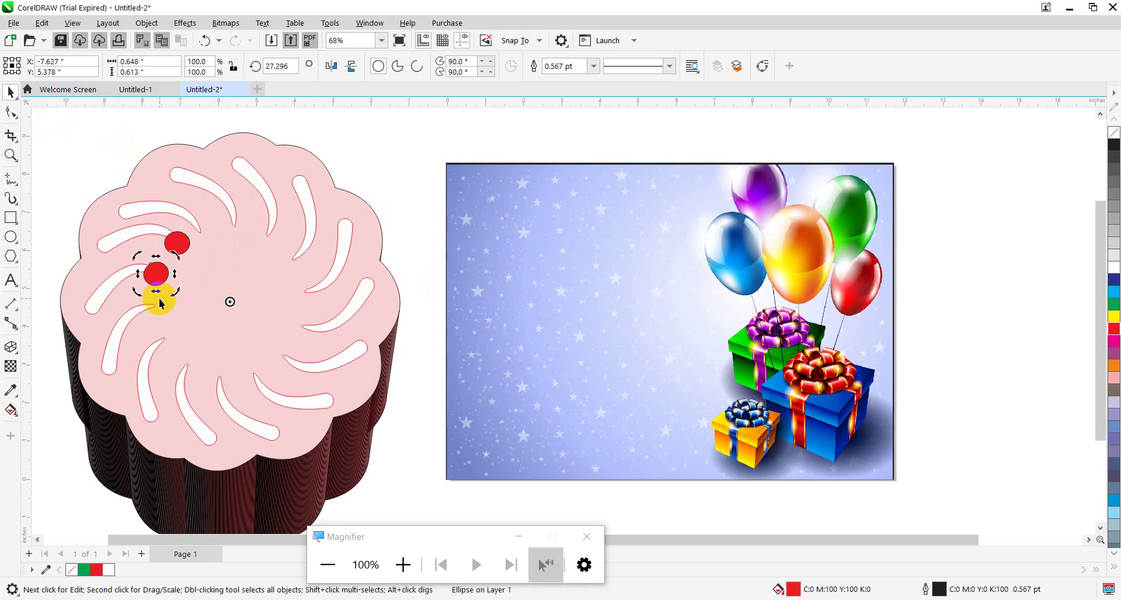
pyautogui.hotkey('ctrl', 'r')
pyautogui.hotkey('ctrl', 'r')
pyautogui.hotkey('ctrl', 'r')
pyautogui.hotkey('ctrl', 'r')
pyautogui.hotkey('ctrl', 'r')
pyautogui.hotkey('ctrl', 'r')
pyautogui.hotkey('ctrl', 'r')
pyautogui.hotkey('ctrl', 'r')
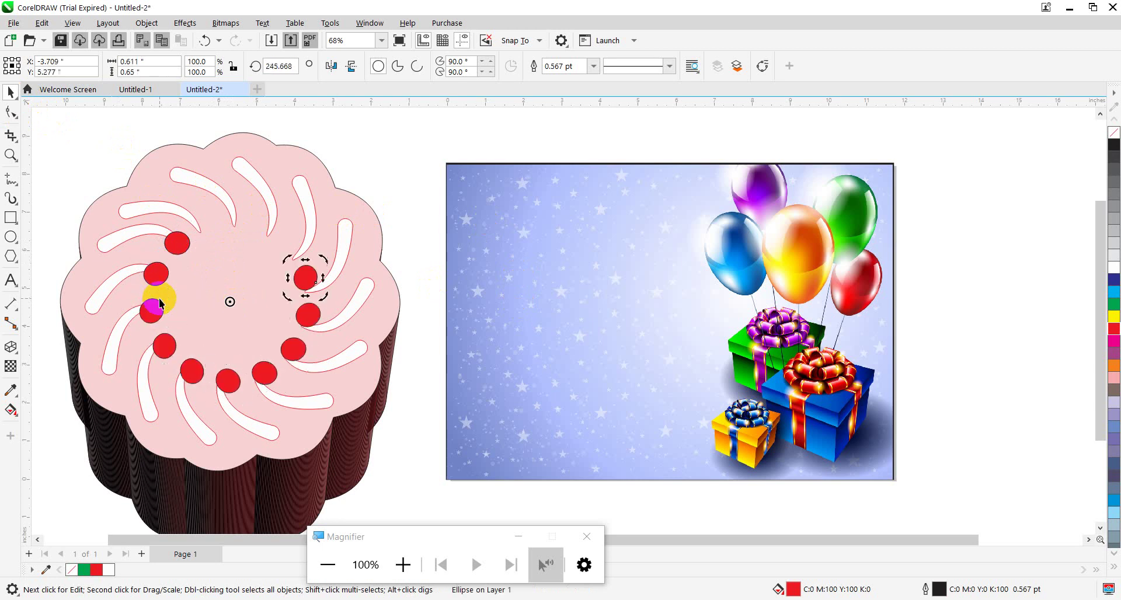
pyautogui.hotkey('ctrl', 'r')
pyautogui.hotkey('ctrl', 'r')
pyautogui.hotkey('ctrl', 'r')
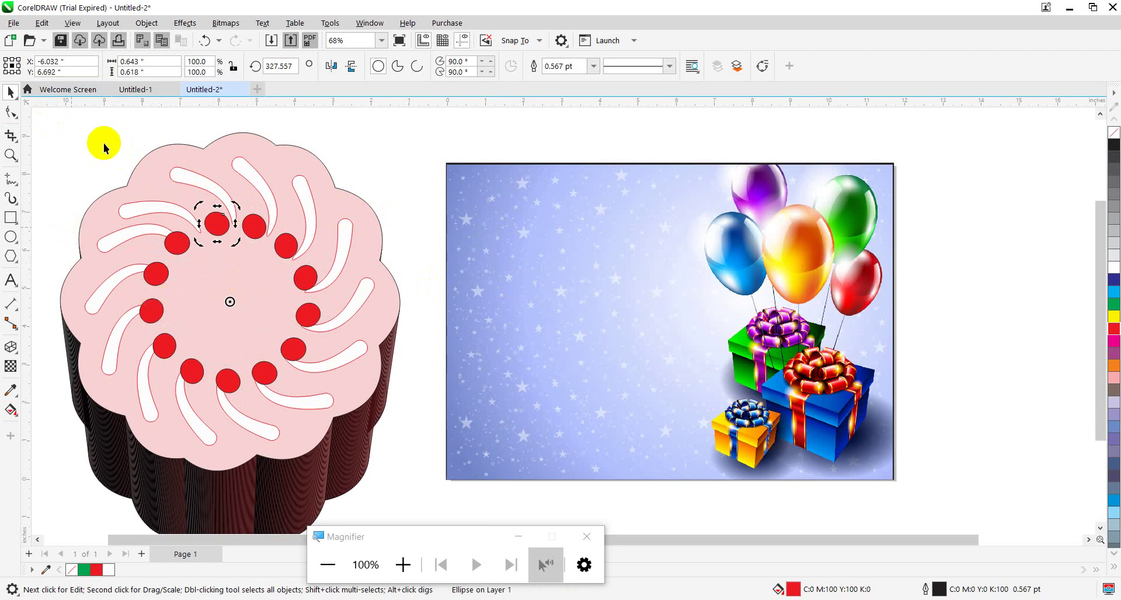
pyautogui.click(104, 148)
# Step: Recolour every second ellipse down the ring's left side: the upper one yellow, the lower one cyan and the bottom one light teal
pyautogui.click(159, 275)
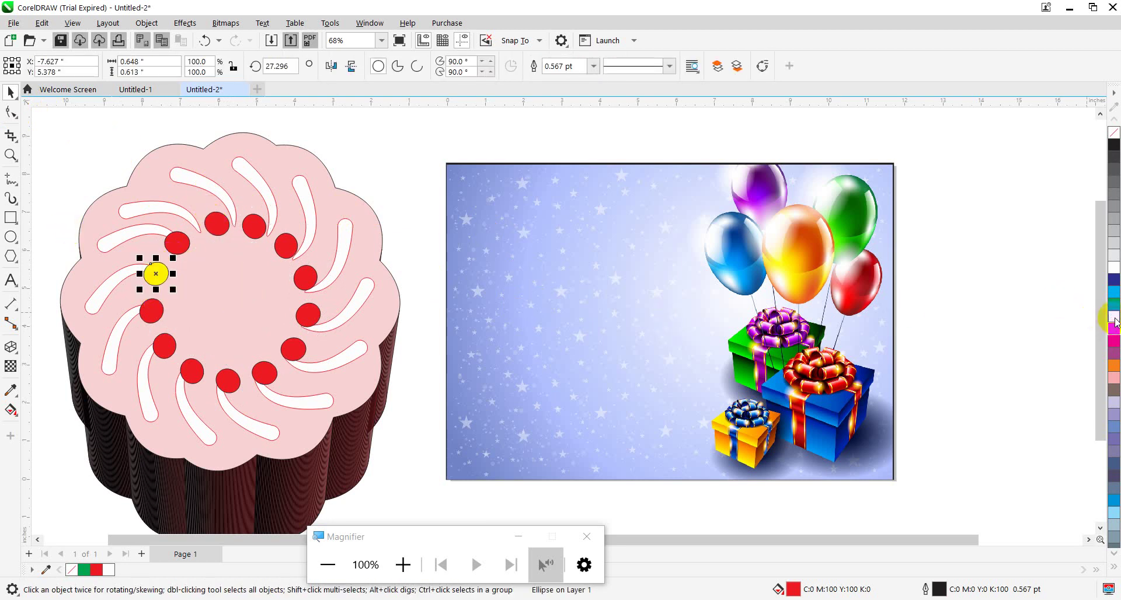
pyautogui.click(165, 345)
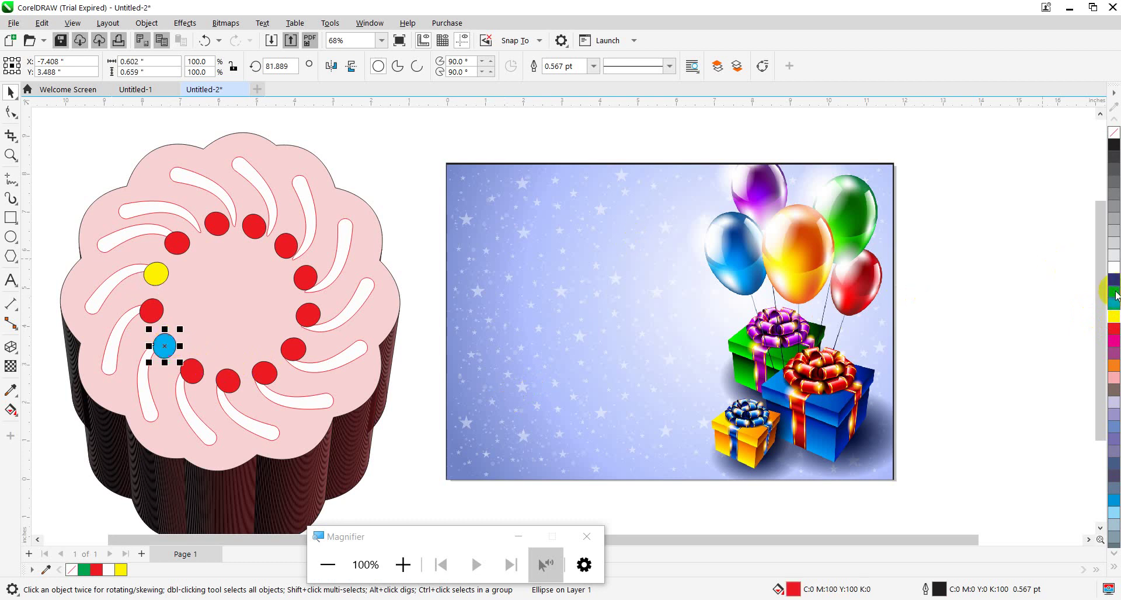
pyautogui.click(234, 377)
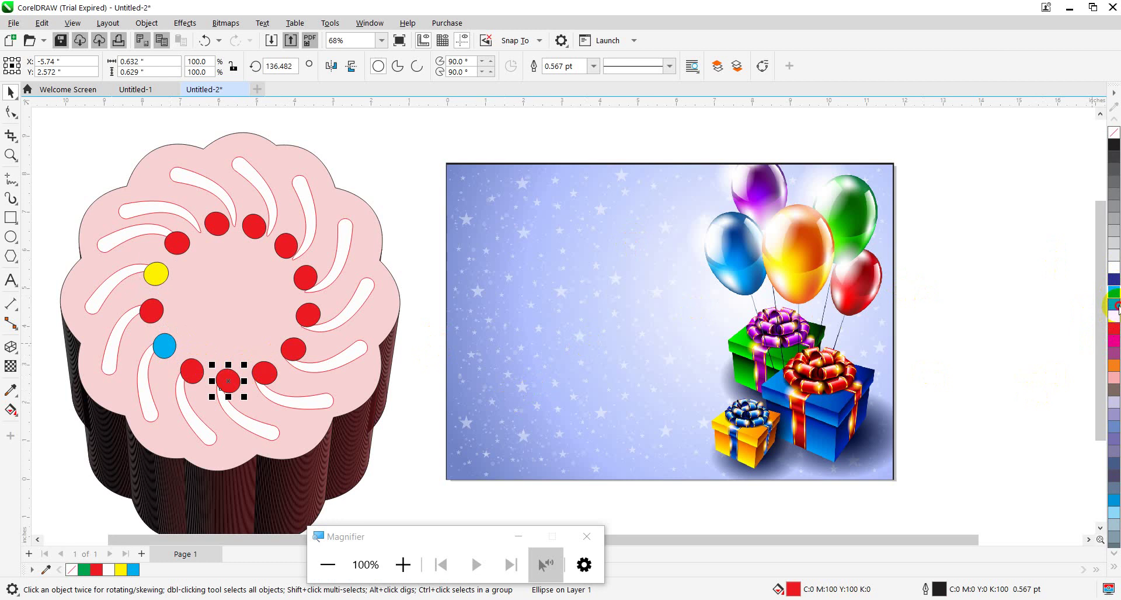
pyautogui.moveTo(1115, 306); pyautogui.dragTo(1062, 308)
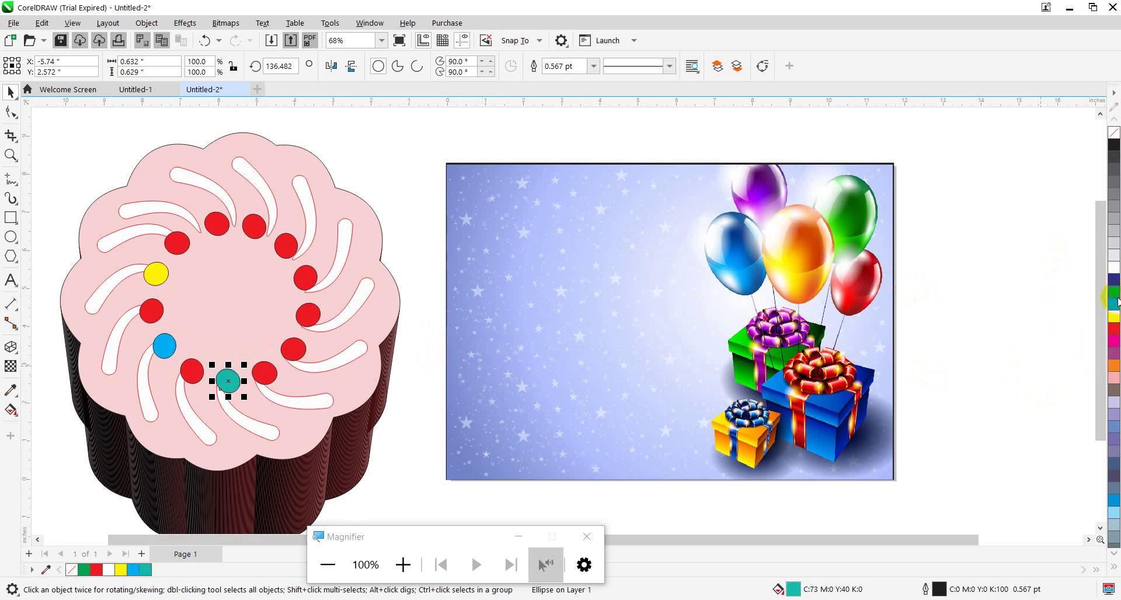
pyautogui.moveTo(1116, 306); pyautogui.dragTo(1045, 308)
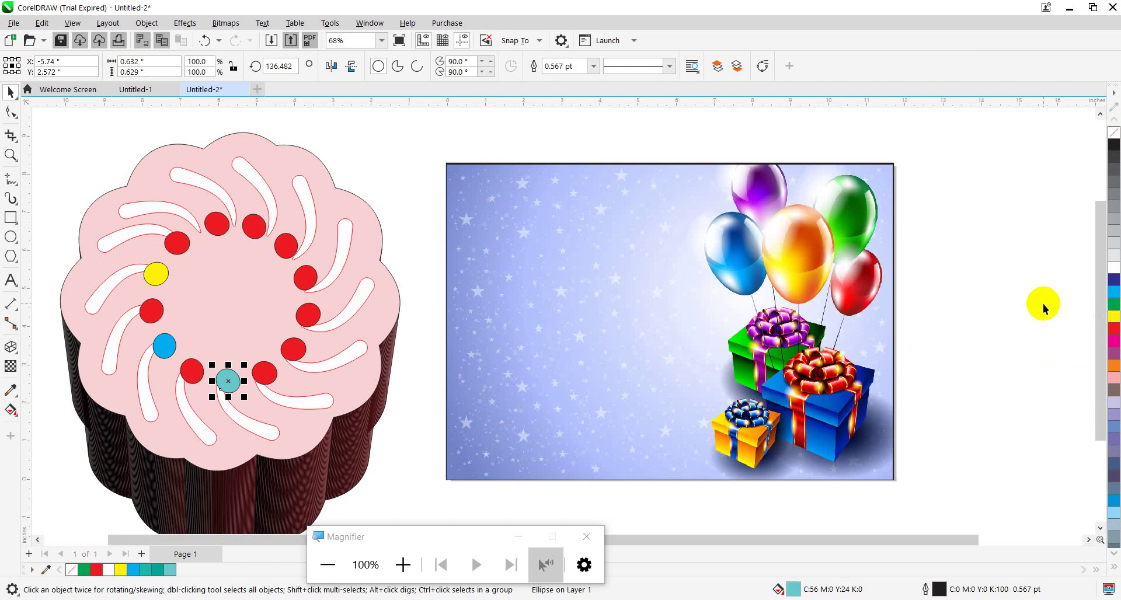
# Step: Continue recolouring every second ellipse up the ring's right side: the lower one orange, the upper one cyan and the one near the top yellow
pyautogui.click(286, 351)
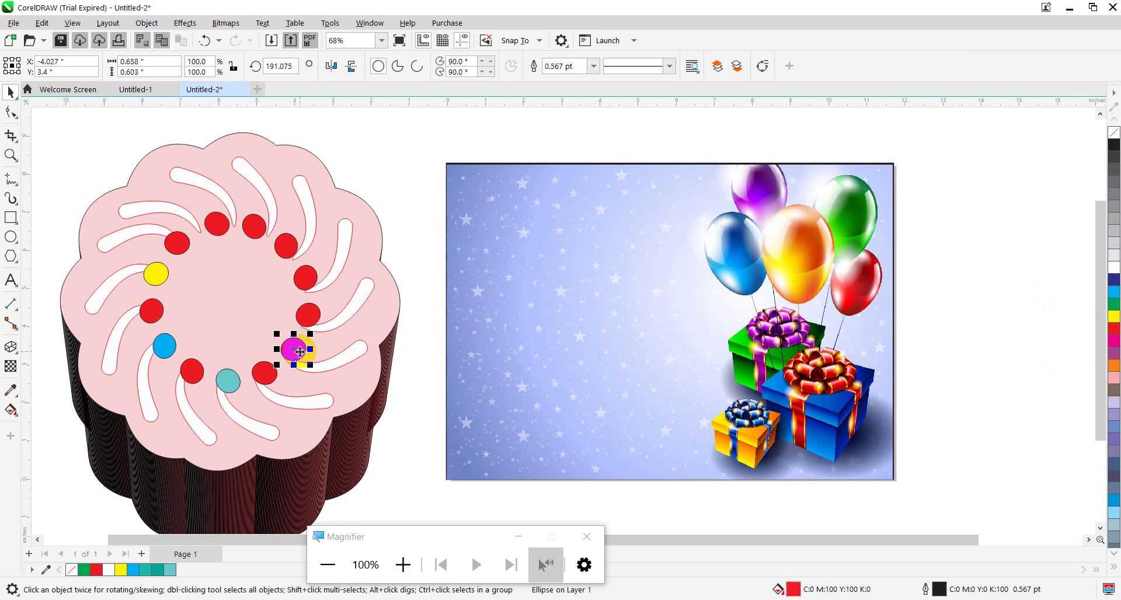
pyautogui.click(1113, 367)
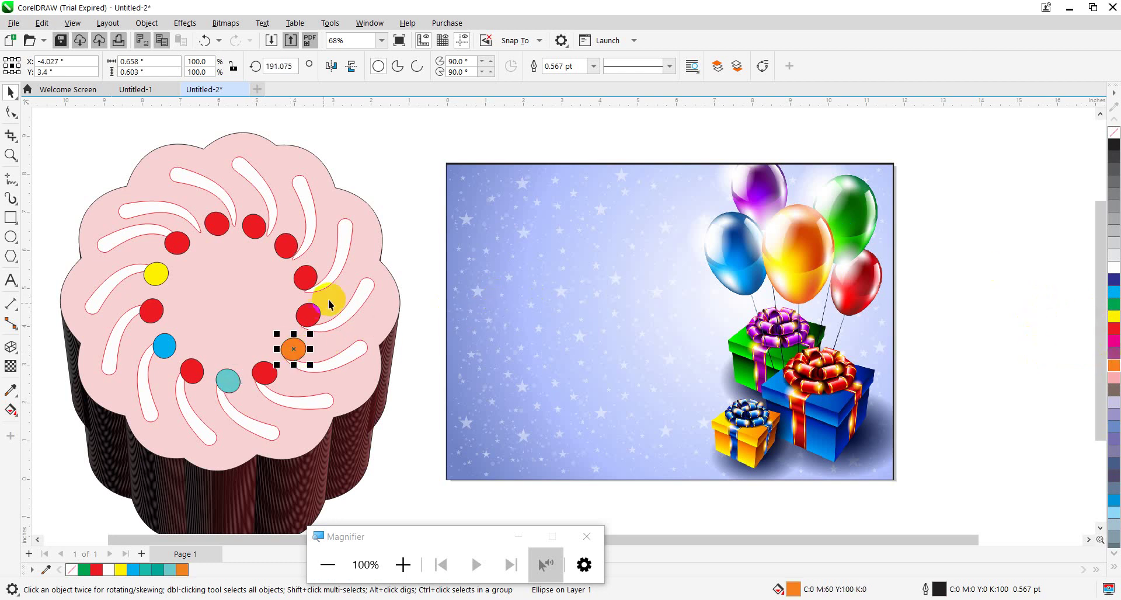
pyautogui.click(317, 283)
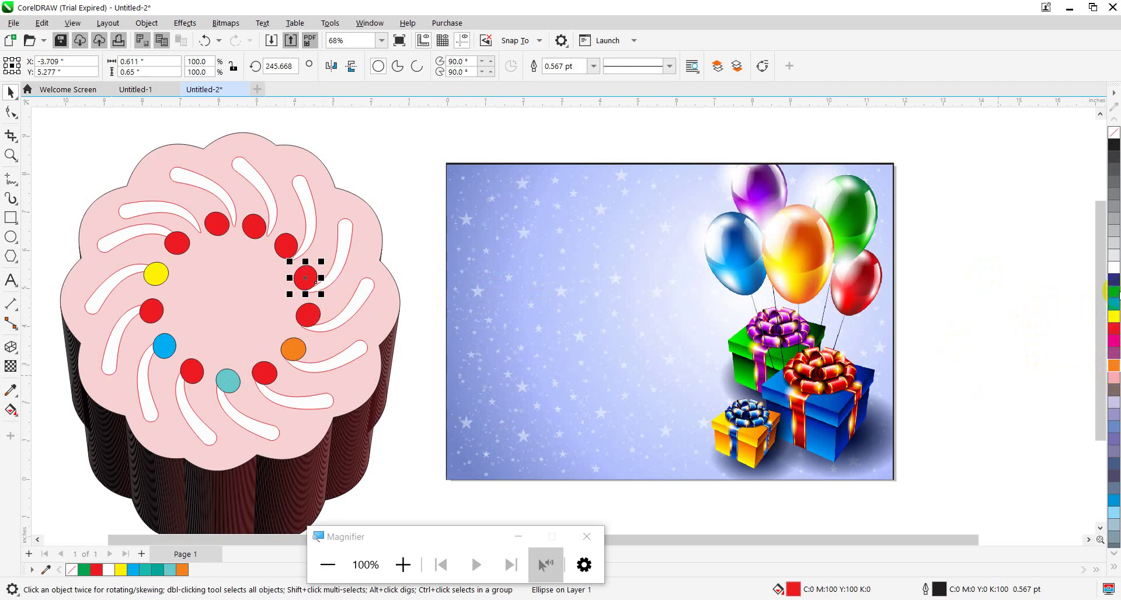
pyautogui.click(254, 226)
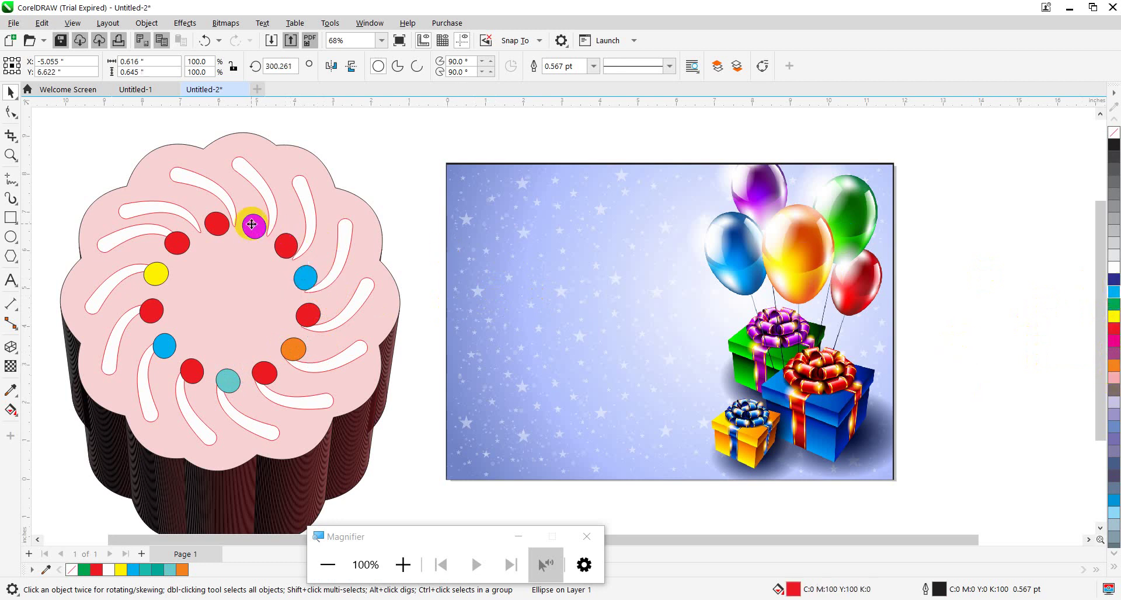
pyautogui.click(1114, 552)
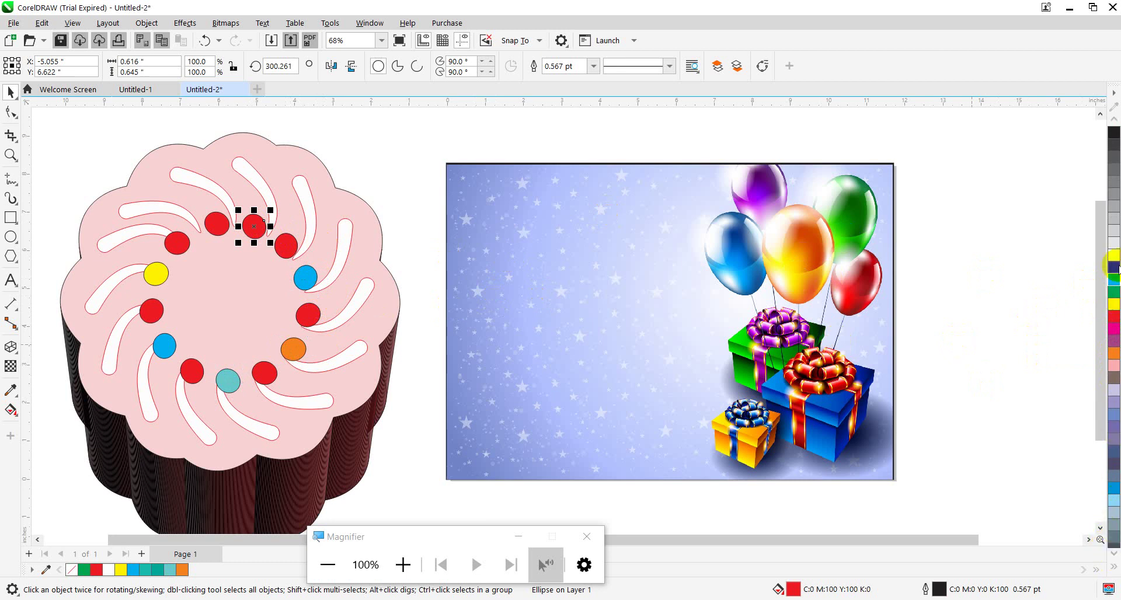
pyautogui.click(1115, 308)
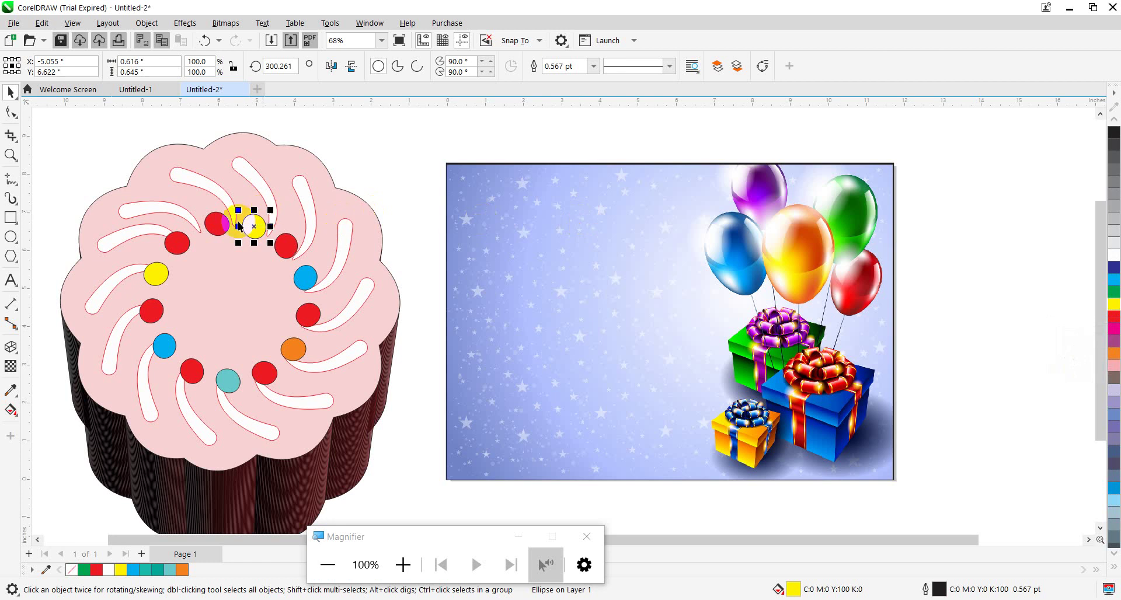
# Step: Recolour the ellipse just left of the ring's top dark blue (C100 M100) and show the full colour palette
pyautogui.click(218, 223)
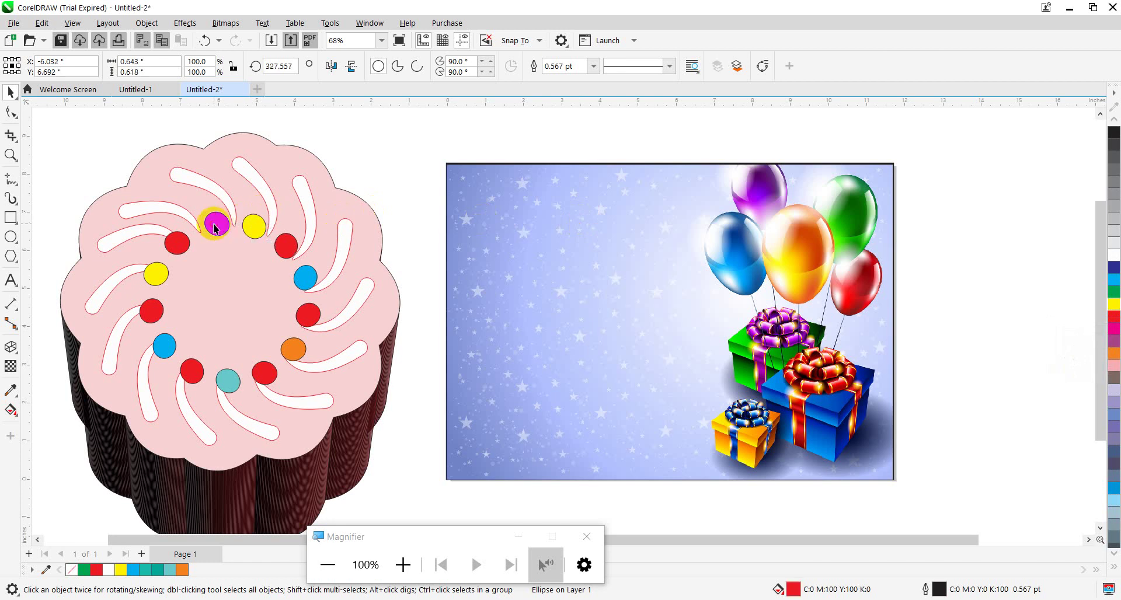
pyautogui.click(1114, 267)
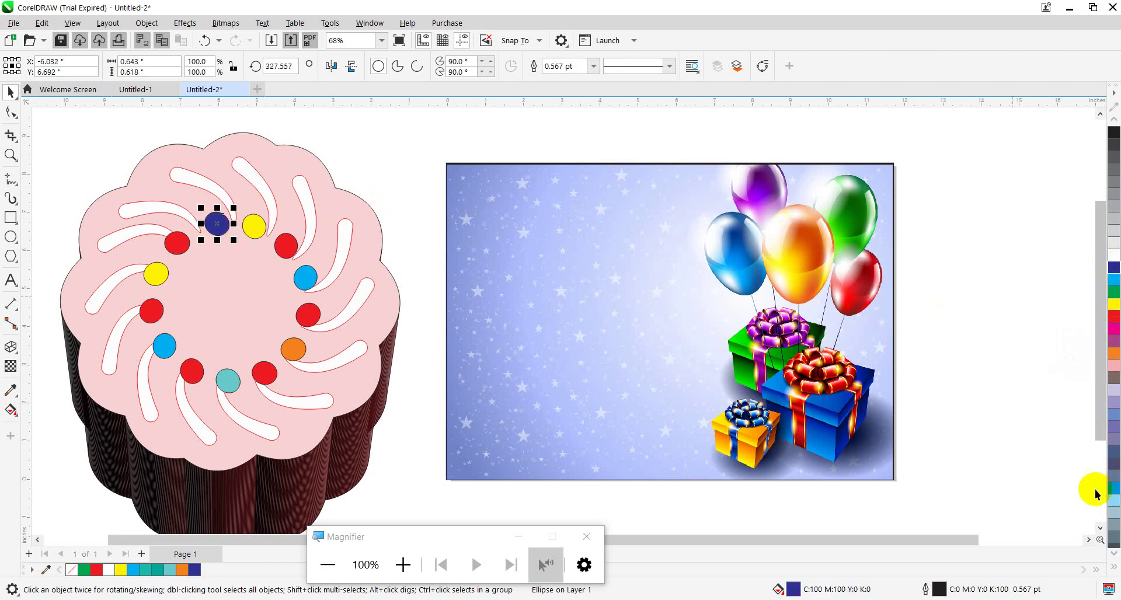
pyautogui.click(1115, 555)
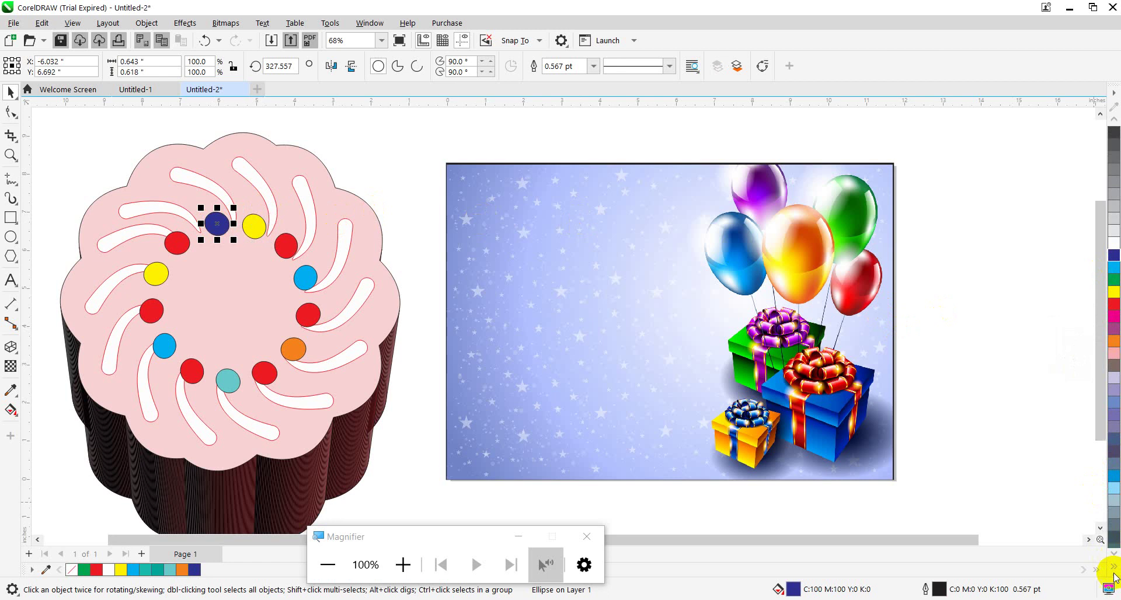
pyautogui.click(1114, 569)
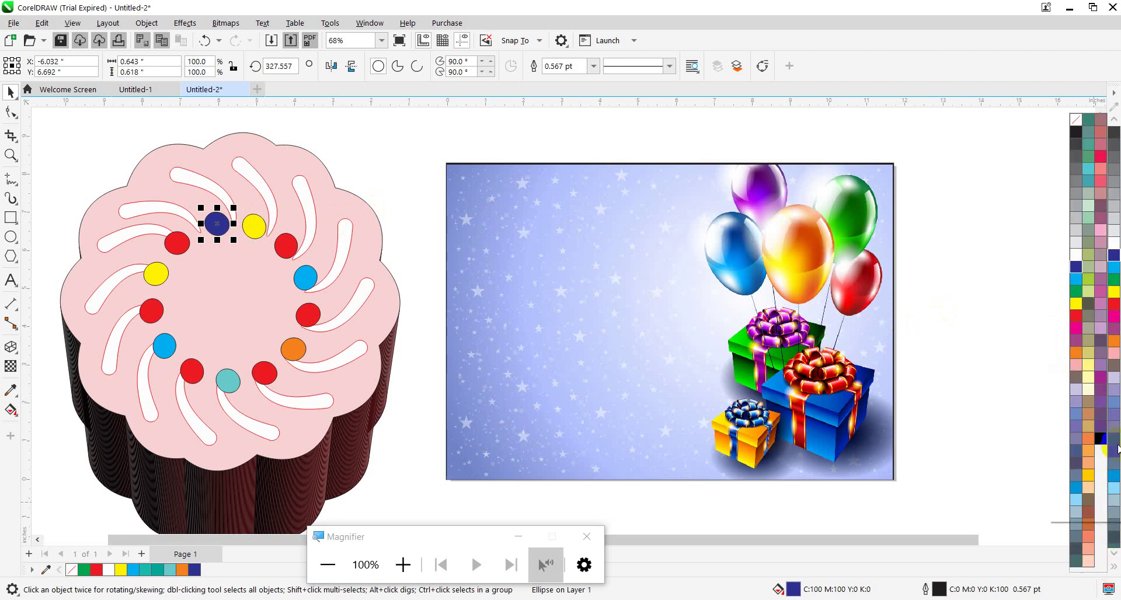
# Step: Recolour the cyan ellipse on the ring's upper right side pale yellow (Y60) and deselect it
pyautogui.moveTo(326, 316); pyautogui.dragTo(313, 285)
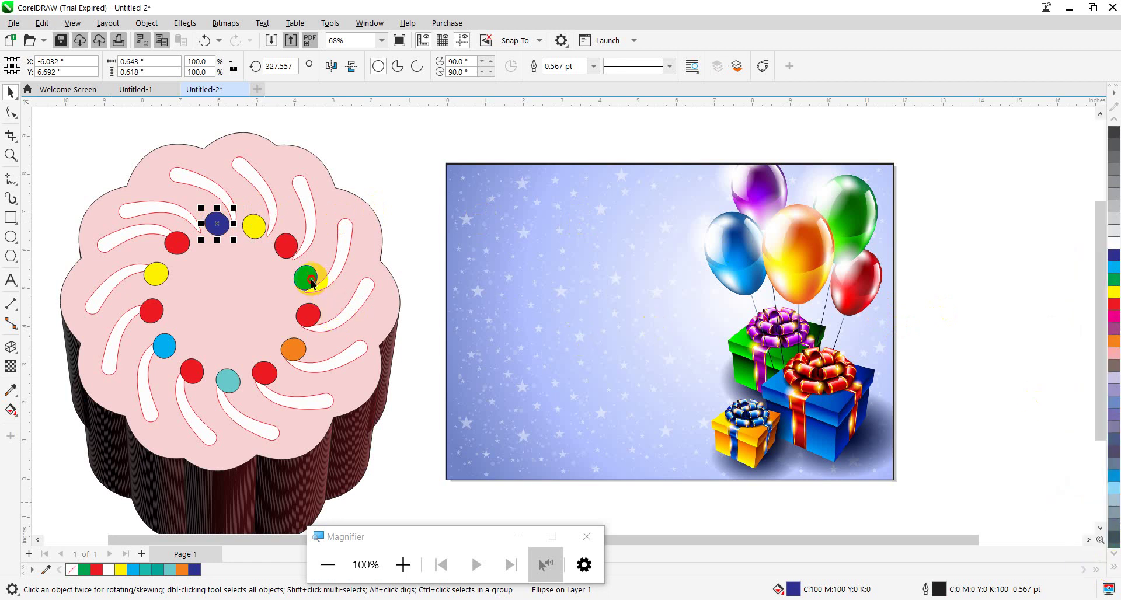
pyautogui.hotkey('ctrl', 'z')
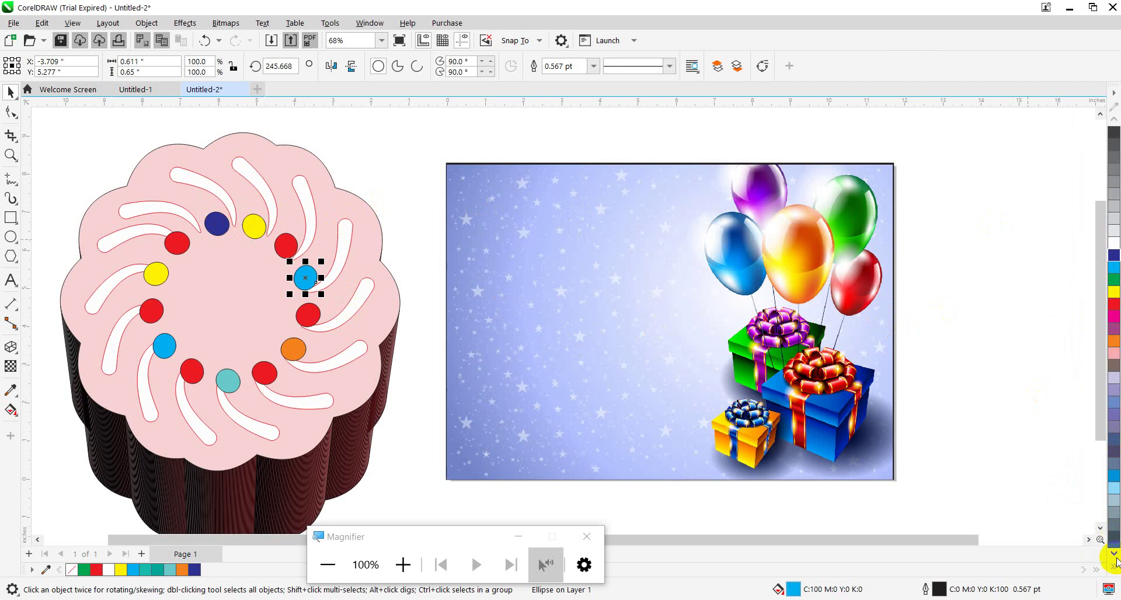
pyautogui.click(1112, 570)
pyautogui.click(1113, 570)
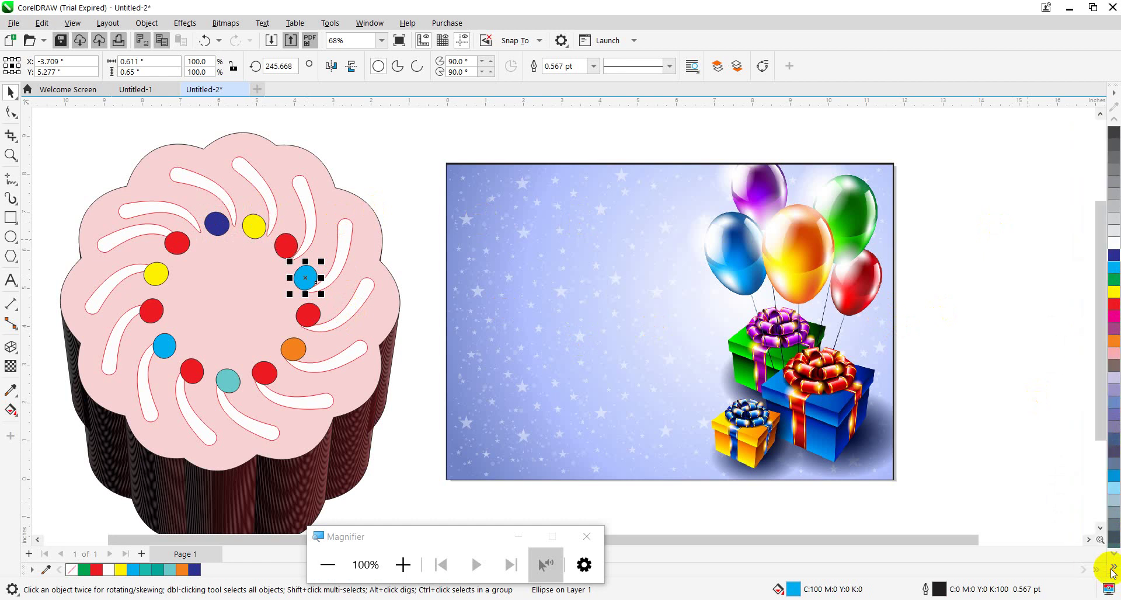
pyautogui.click(1113, 570)
pyautogui.click(1113, 570)
pyautogui.click(1113, 570)
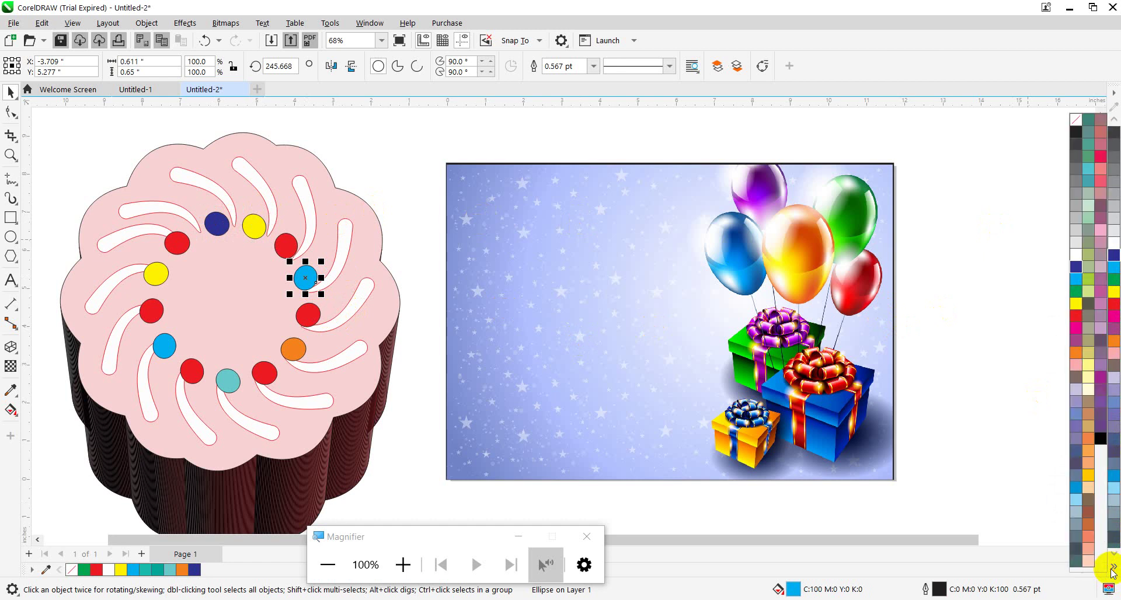
pyautogui.click(1089, 365)
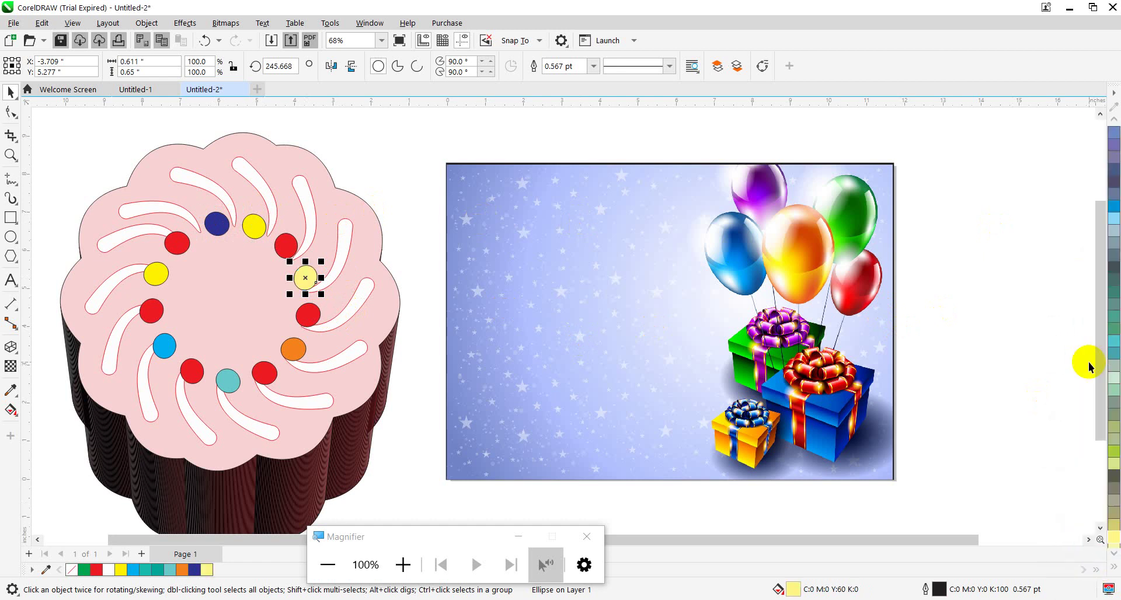
pyautogui.click(393, 169)
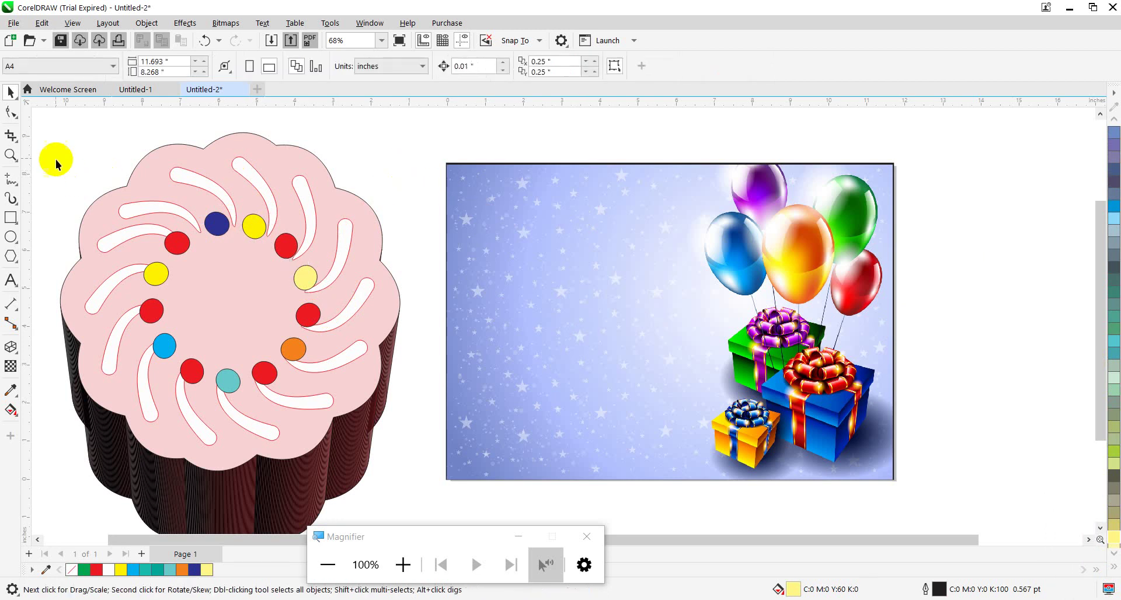
# Step: Group all parts of the cake and reposition the group beside the page
pyautogui.moveTo(46, 121); pyautogui.dragTo(438, 573)
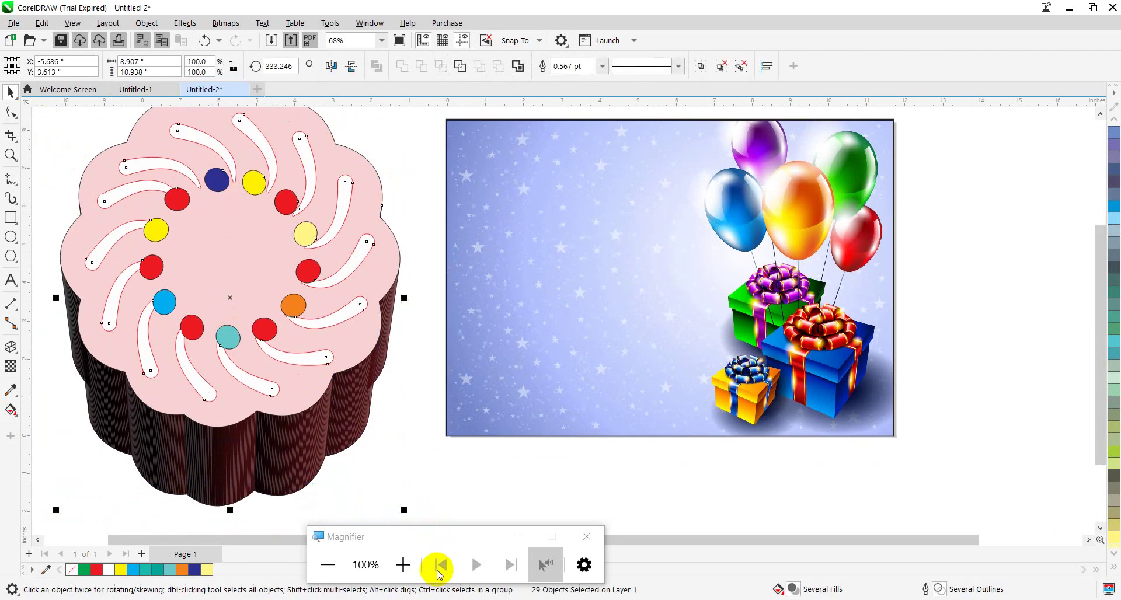
pyautogui.hotkey('ctrl', 'g')
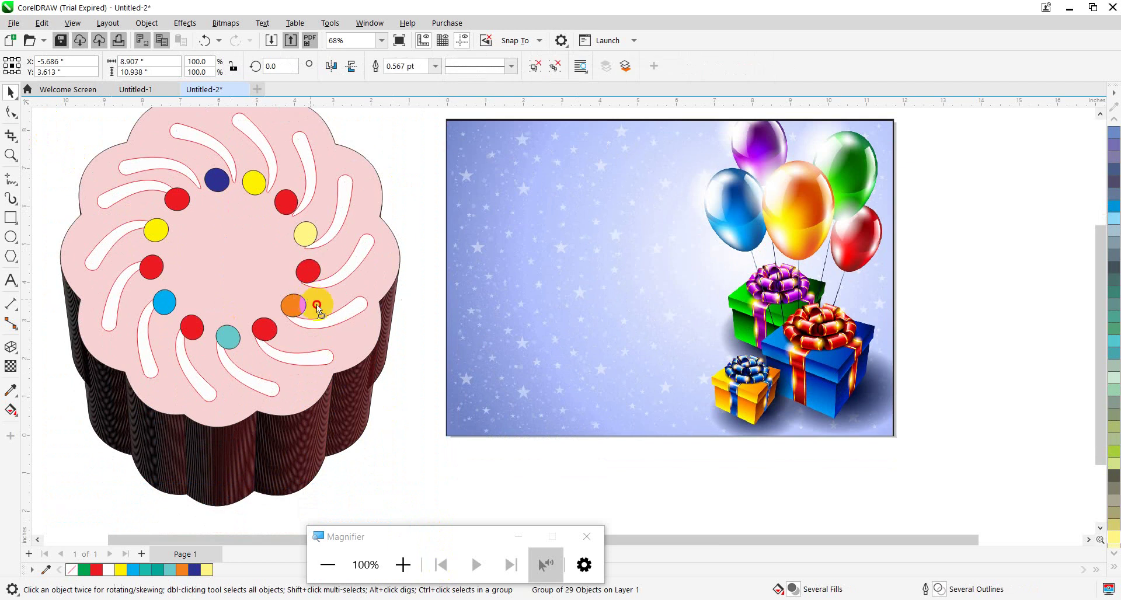
pyautogui.moveTo(317, 304); pyautogui.dragTo(383, 380)
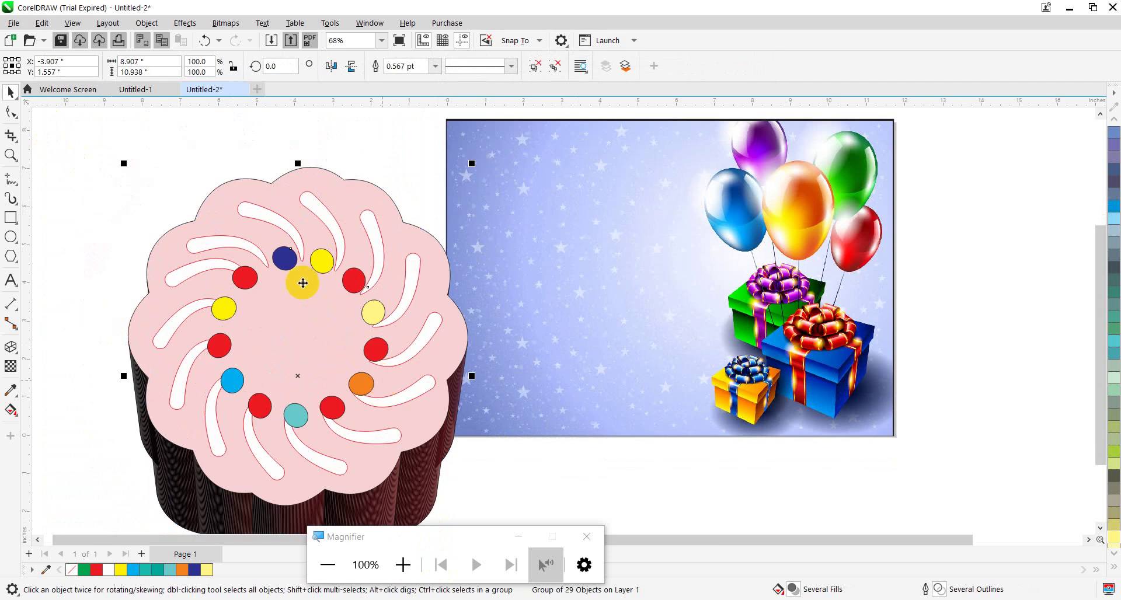
pyautogui.click(382, 412)
pyautogui.moveTo(382, 412); pyautogui.dragTo(325, 368)
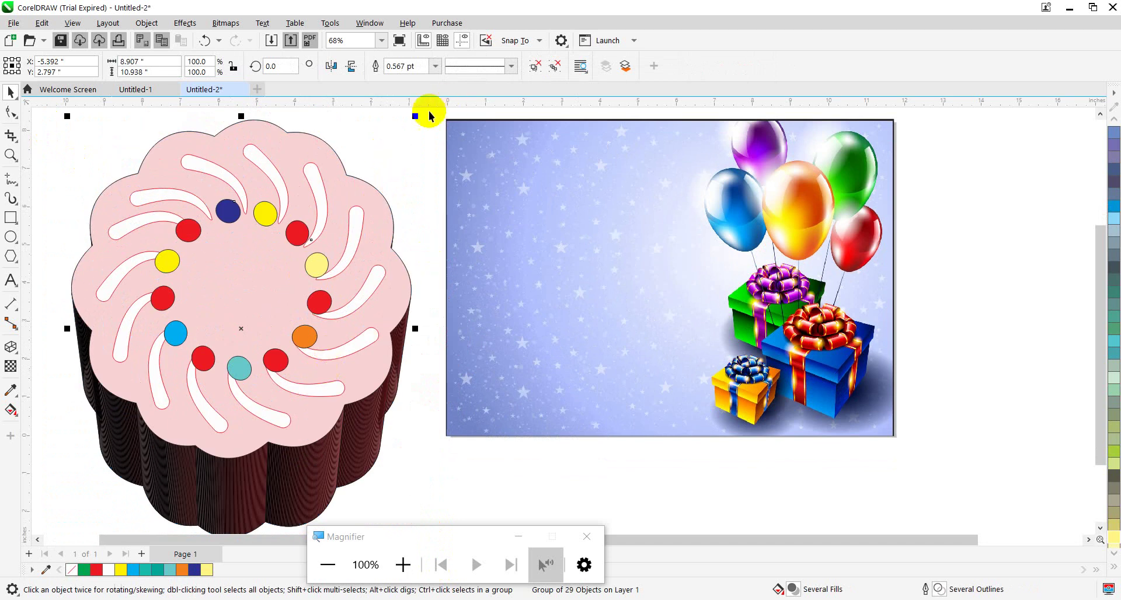
# Step: Make a scaled-down copy of the cake group and reduce it to about 3.44 by 4.23 in on the cake's top
pyautogui.moveTo(416, 116); pyautogui.dragTo(377, 183)
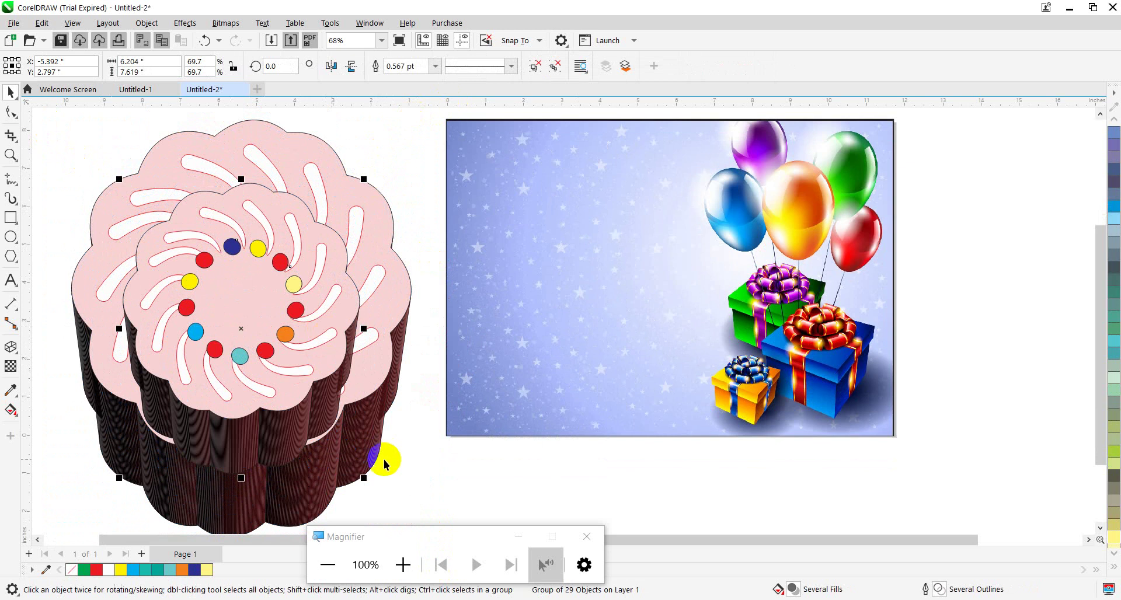
pyautogui.moveTo(367, 479); pyautogui.dragTo(278, 320)
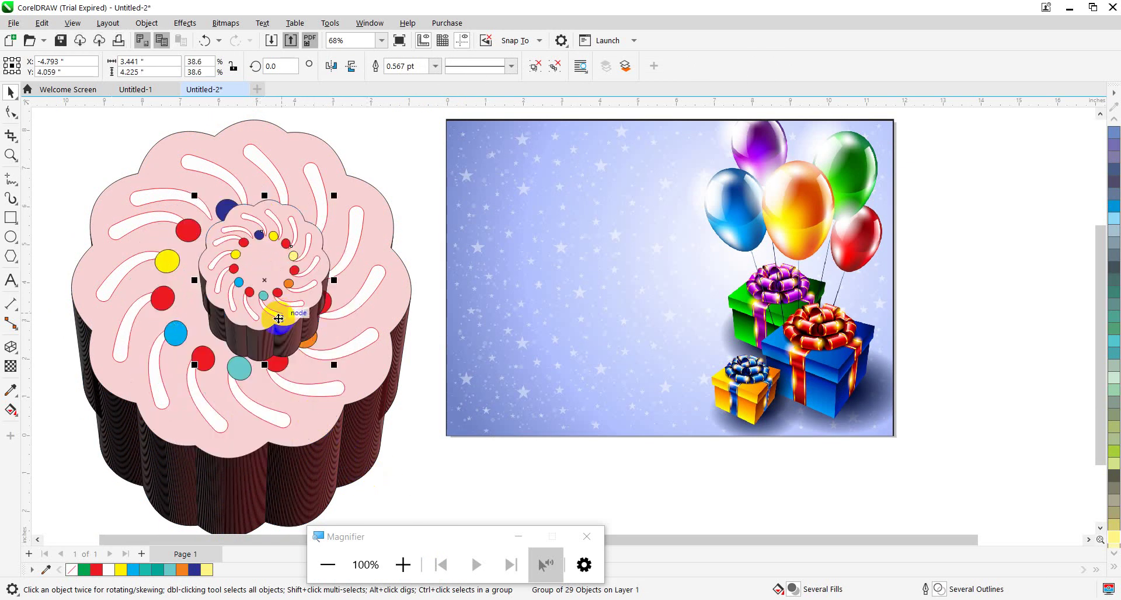
pyautogui.click(277, 320)
pyautogui.click(282, 314)
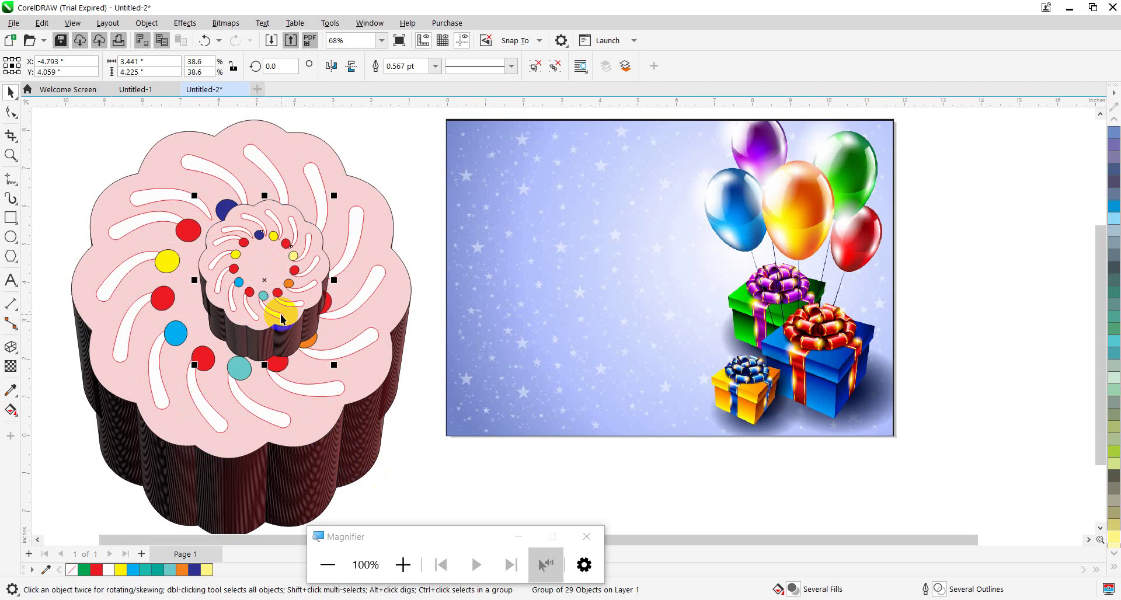
# Step: Centre the small cake inside the ring of ellipses and shrink it about its centre to about 2.42 by 2.98 in
pyautogui.press('Left')
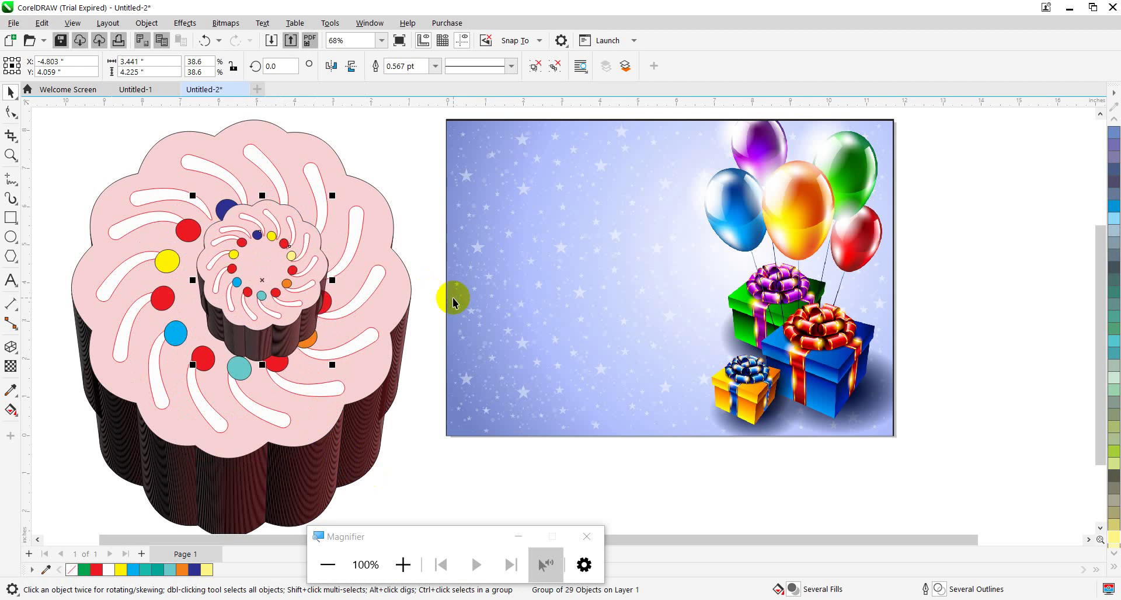
pyautogui.moveTo(311, 296); pyautogui.dragTo(298, 301)
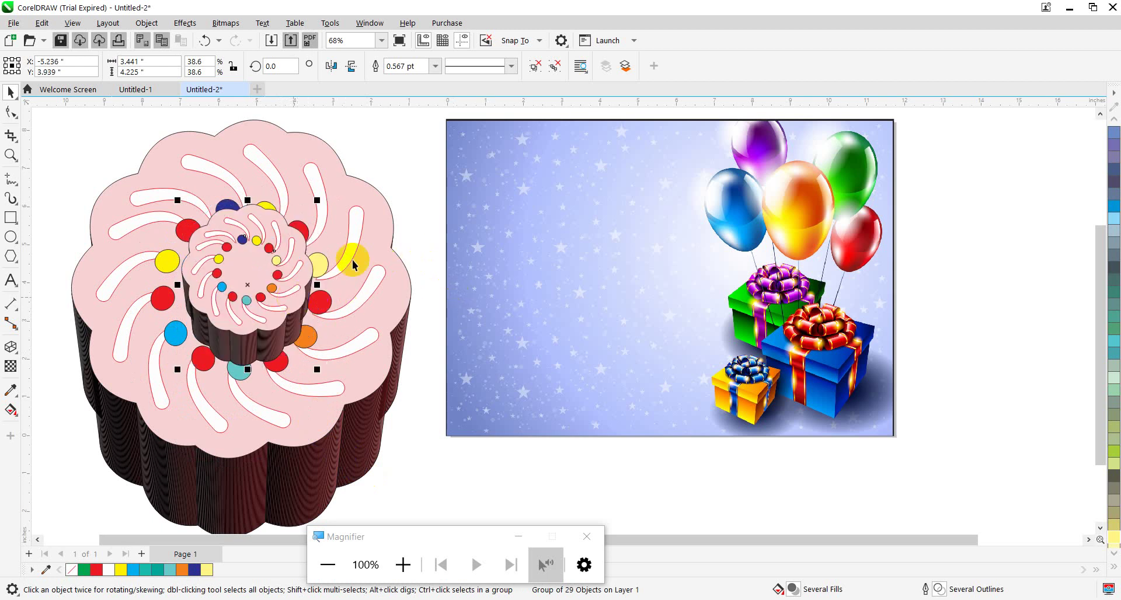
pyautogui.click(414, 212)
pyautogui.click(256, 289)
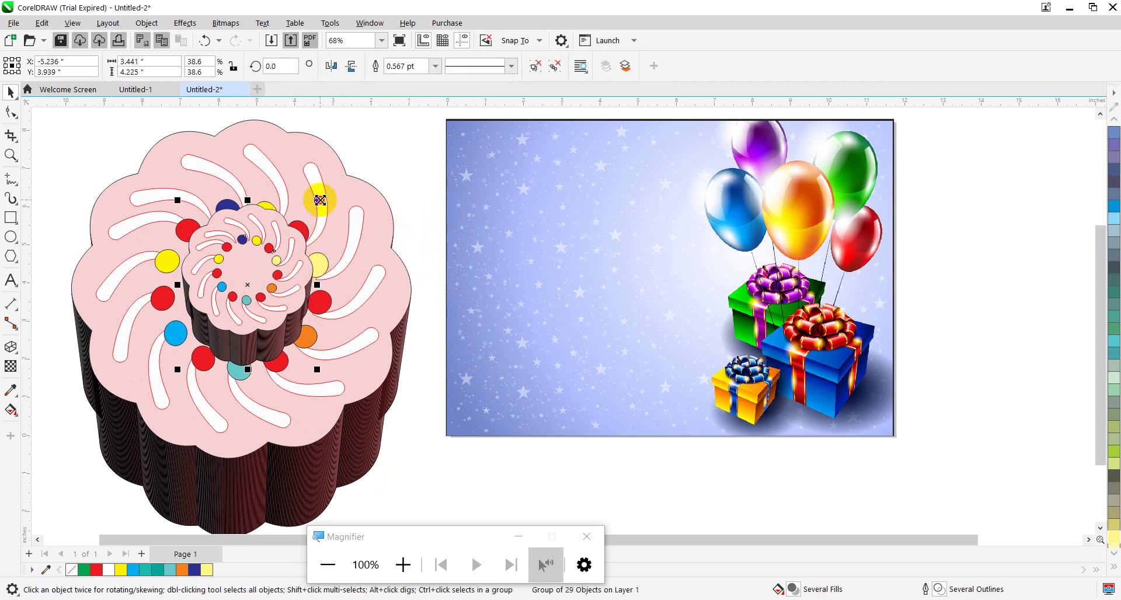
pyautogui.moveTo(319, 200); pyautogui.dragTo(311, 225)
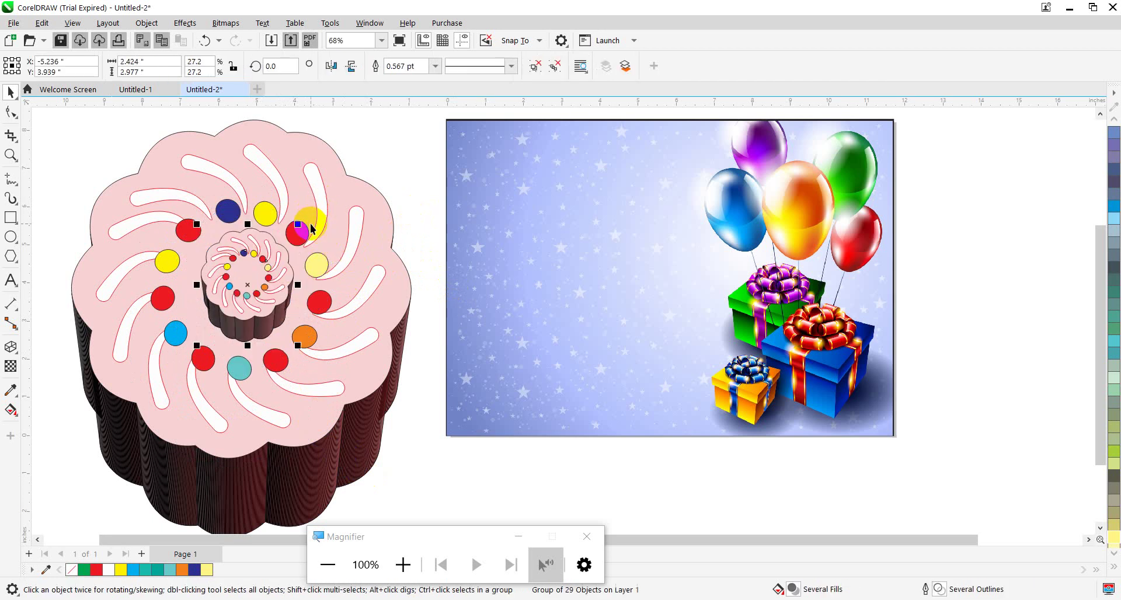
pyautogui.click(394, 205)
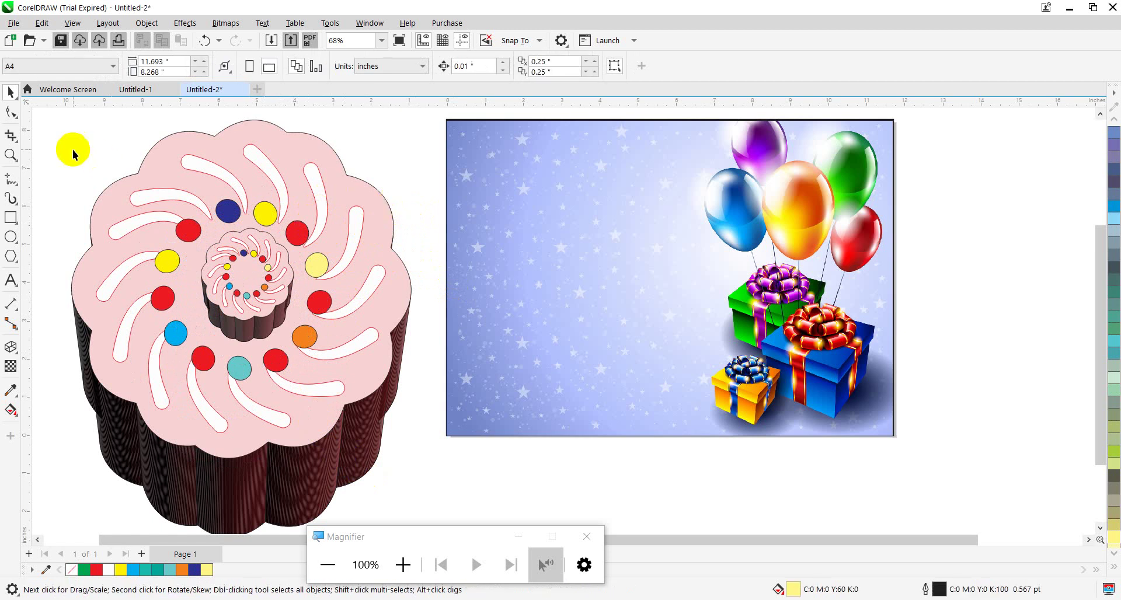
# Step: Group the large and small cakes and move the group onto the page over the background's left part
pyautogui.moveTo(53, 115); pyautogui.dragTo(417, 586)
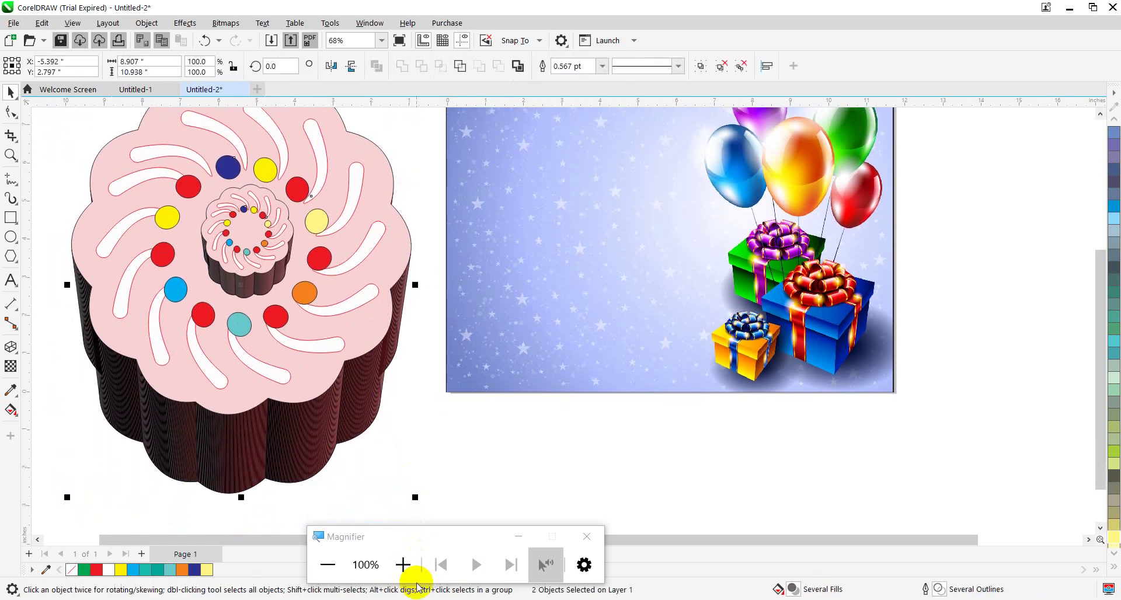
pyautogui.hotkey('ctrl', 'g')
pyautogui.moveTo(310, 371); pyautogui.dragTo(686, 333)
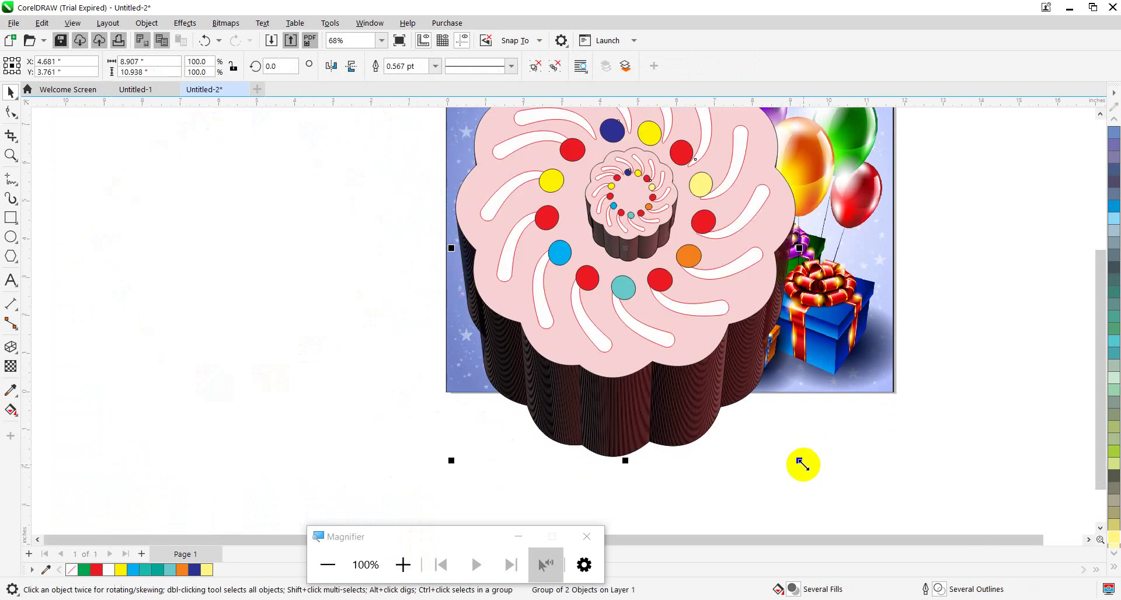
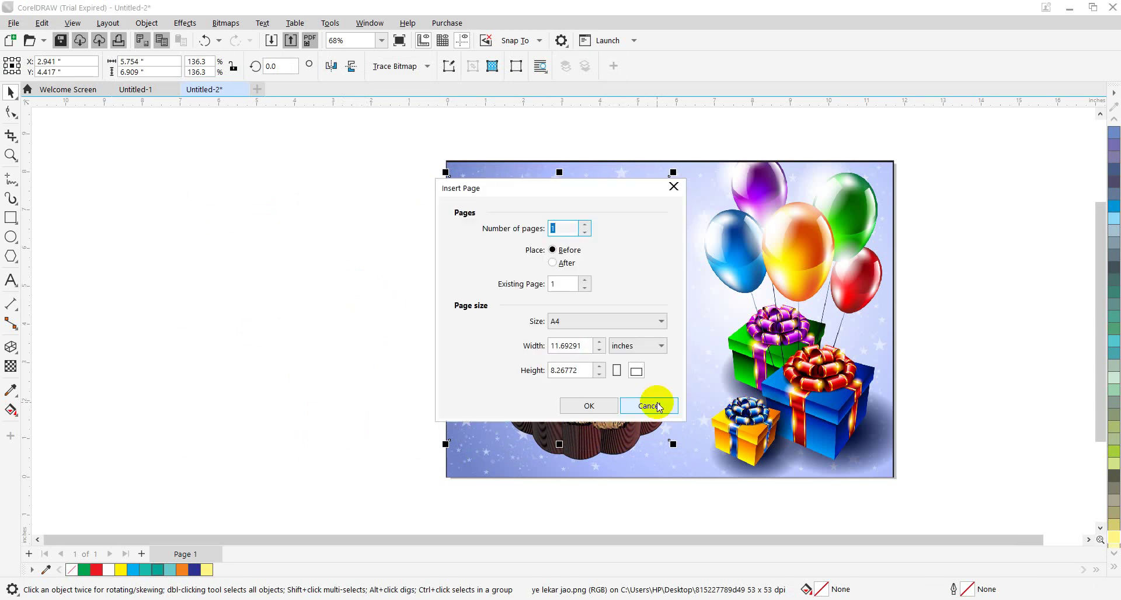
# Step: Insert one landscape A4 page before page 1 and return to the design on page 2
pyautogui.click(656, 407)
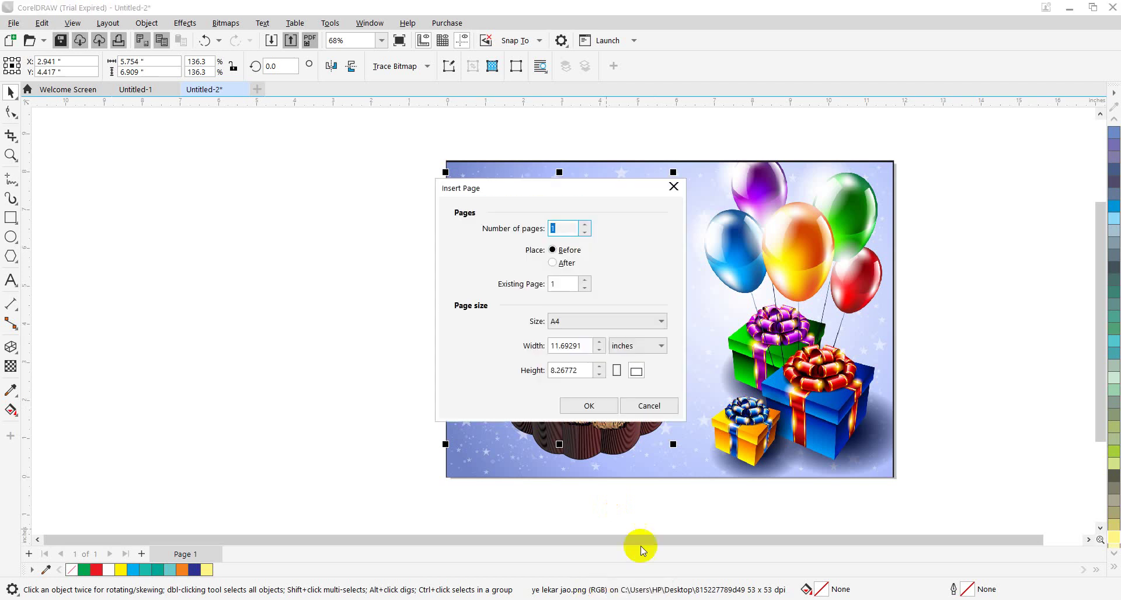
pyautogui.click(588, 405)
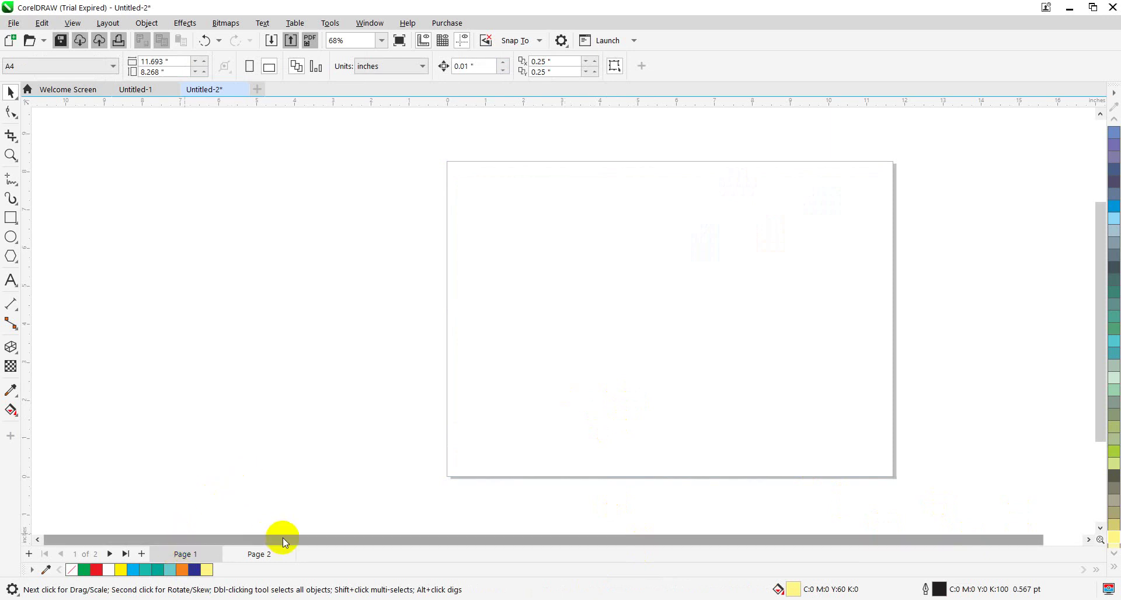
pyautogui.click(260, 557)
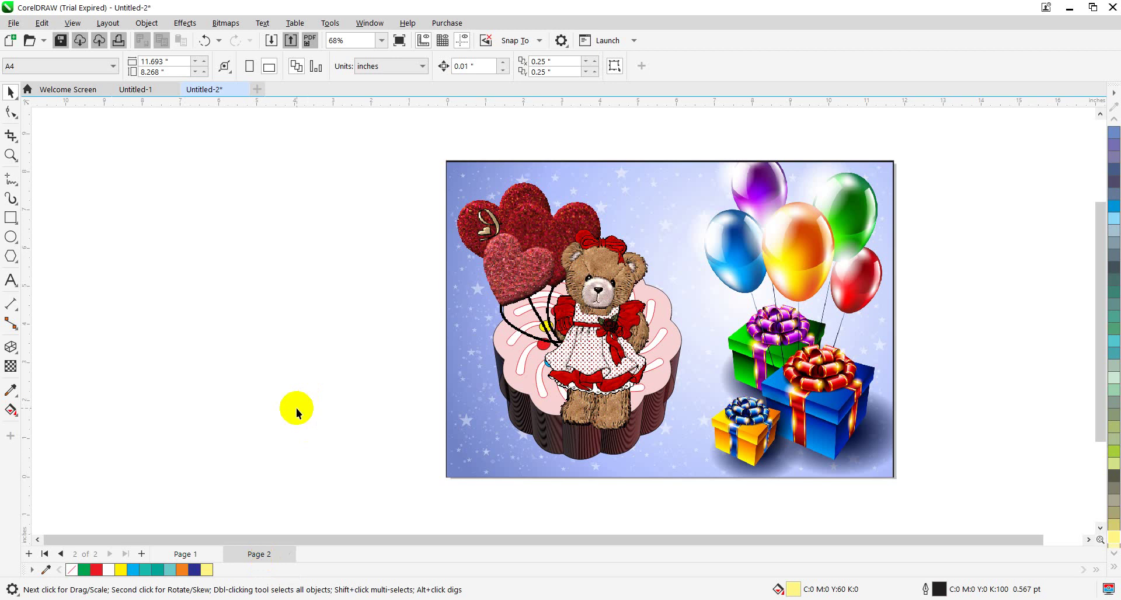
# Step: Examine the stacking order commands available for the selected teddy bear image and leave them unused
pyautogui.hotkey('ctrl', 'v')
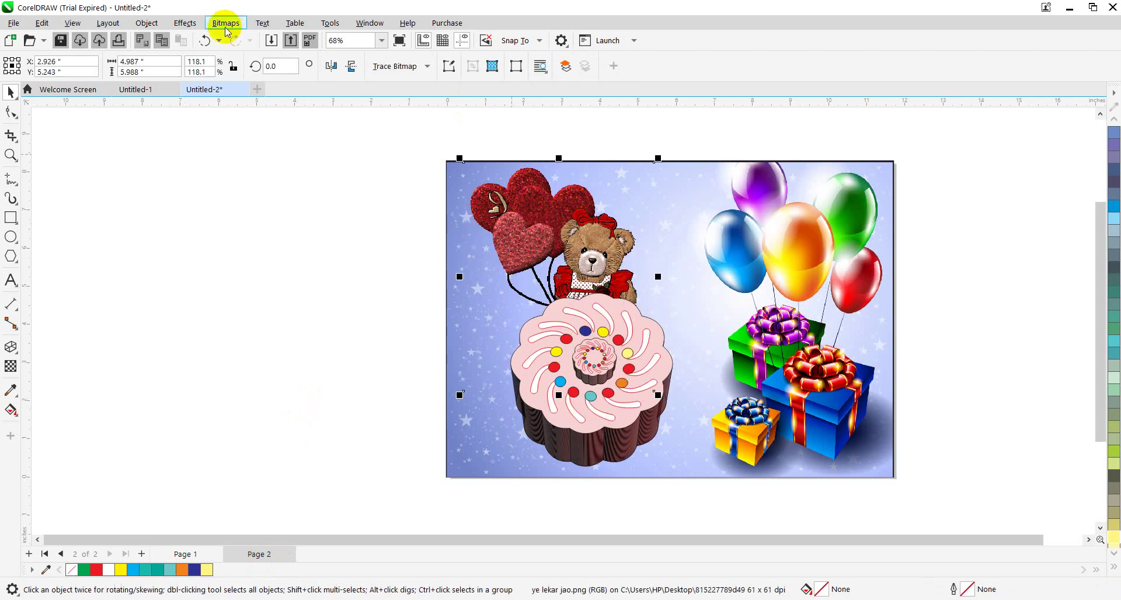
pyautogui.click(145, 23)
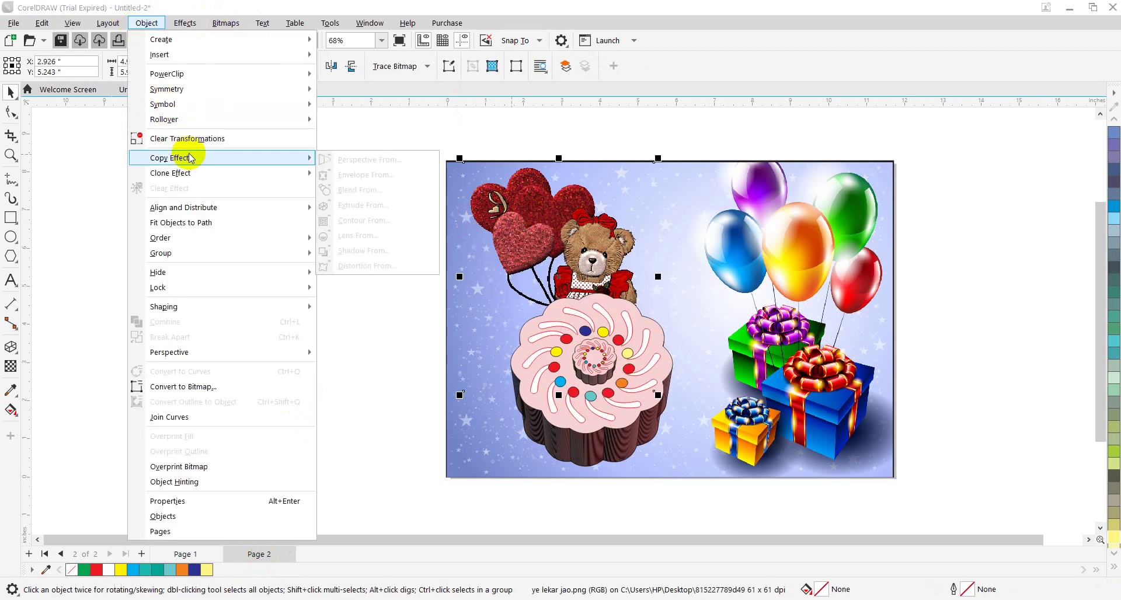
pyautogui.moveTo(238, 215)
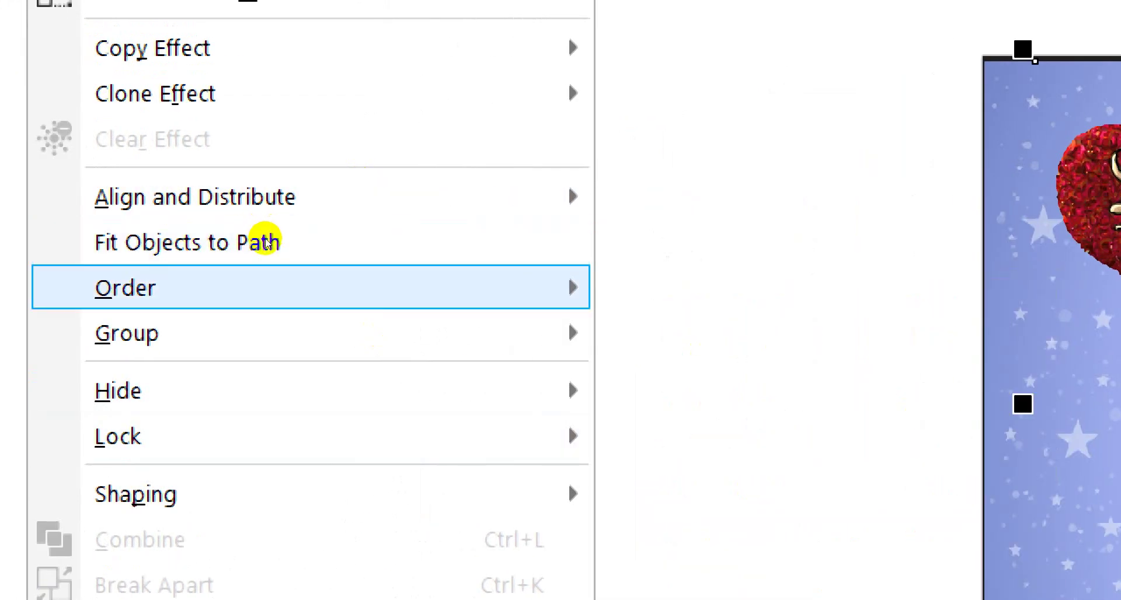
pyautogui.moveTo(365, 277)
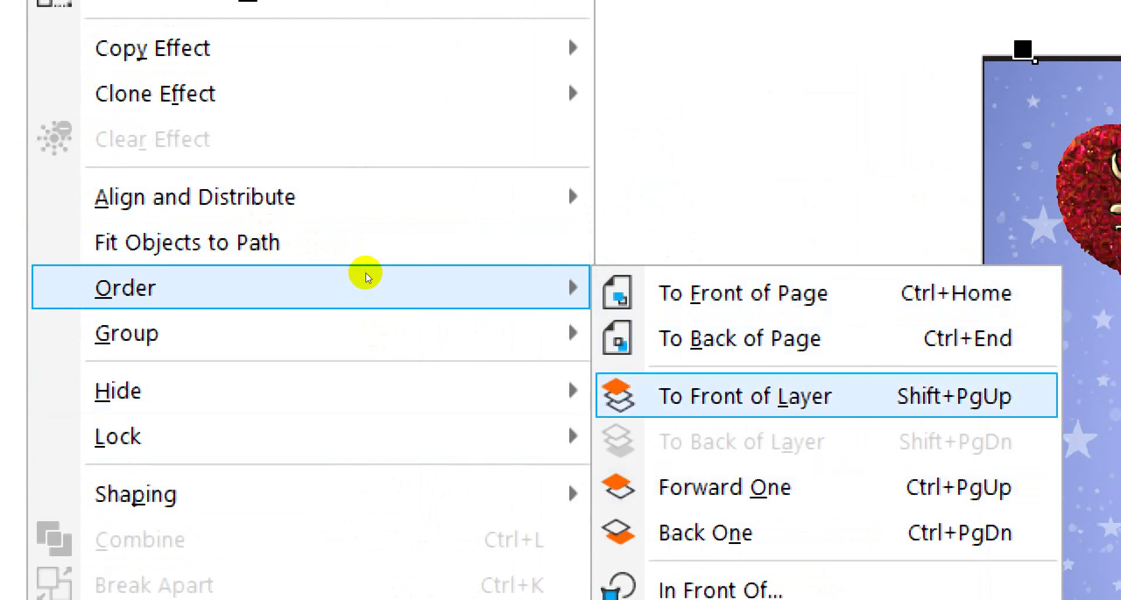
pyautogui.press('Down')
pyautogui.press('Up')
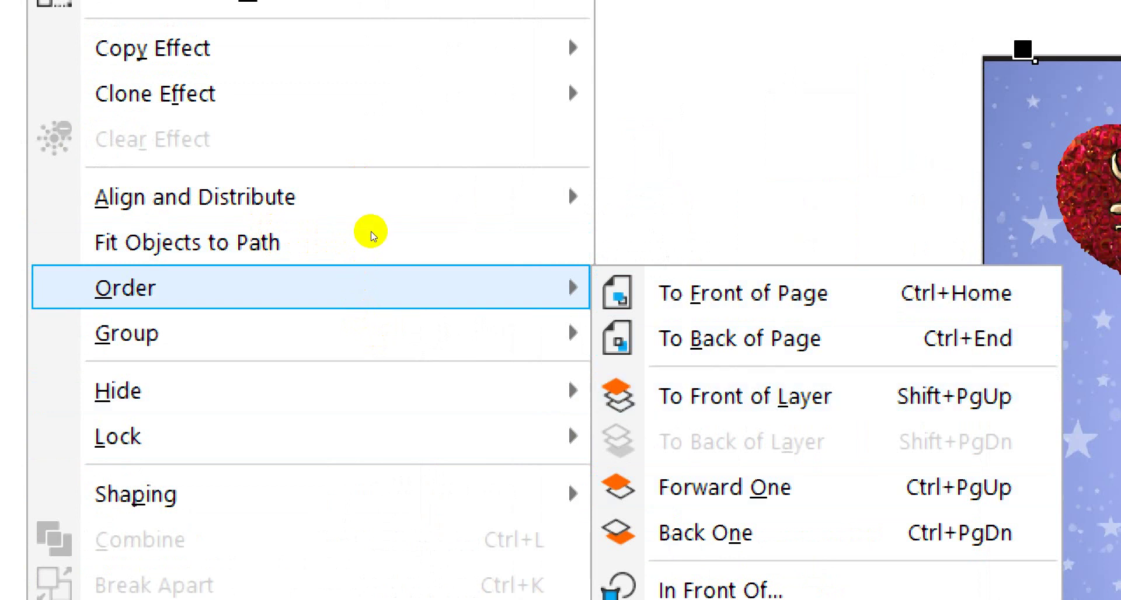
pyautogui.press('Escape')
pyautogui.press('Escape')
pyautogui.click(369, 201)
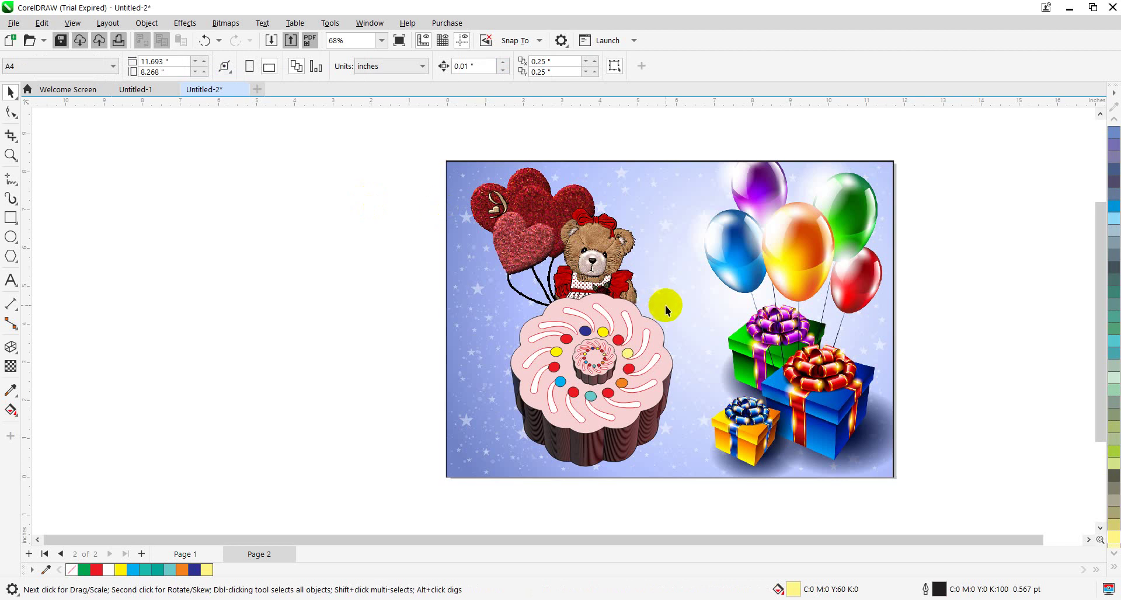
# Step: Shift the grouped cake slightly to the left in front of the teddy bear
pyautogui.moveTo(610, 350); pyautogui.dragTo(591, 352)
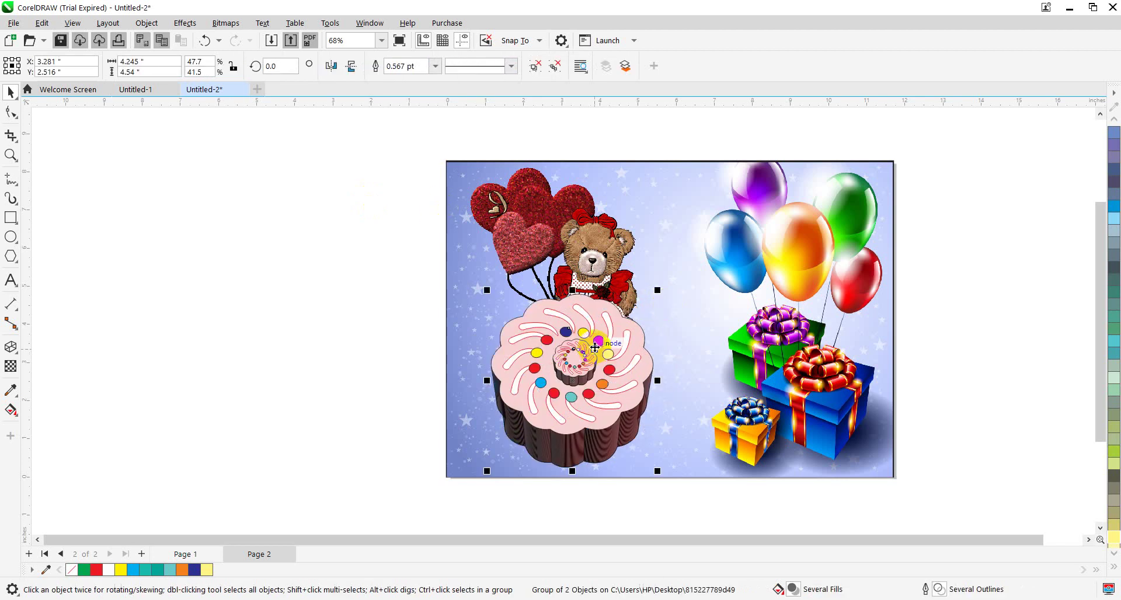
# Step: Shift the teddy bear image slightly down and to the left behind the cake
pyautogui.moveTo(604, 266); pyautogui.dragTo(596, 277)
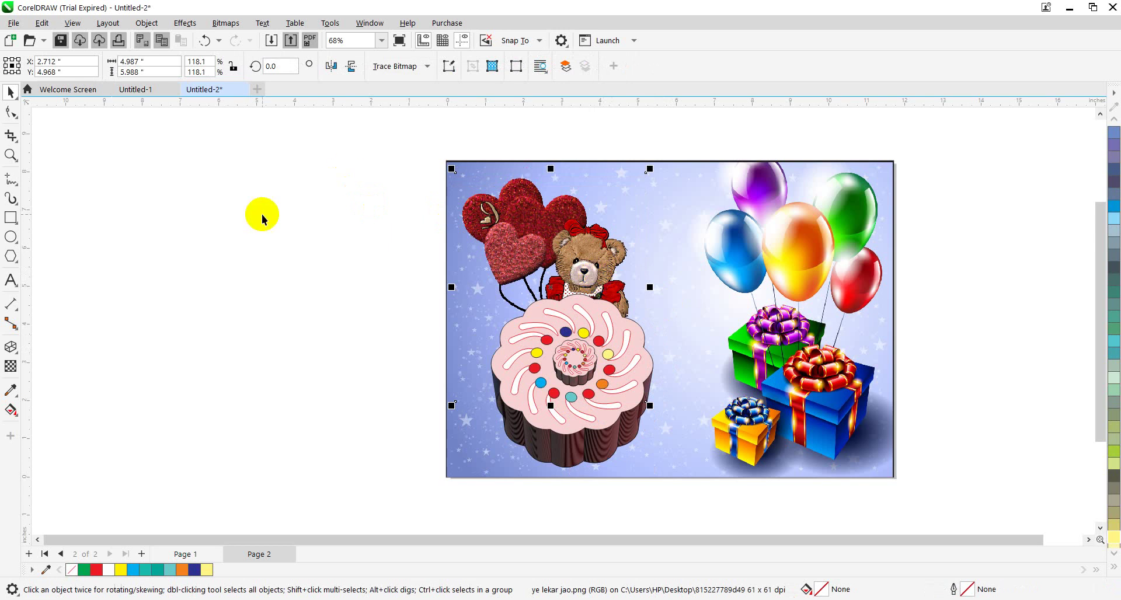
# Step: Draw an ellipse about 6 inches high over the teddy bear, widen it to about 6.3 inches and shift it slightly down-right
pyautogui.click(12, 238)
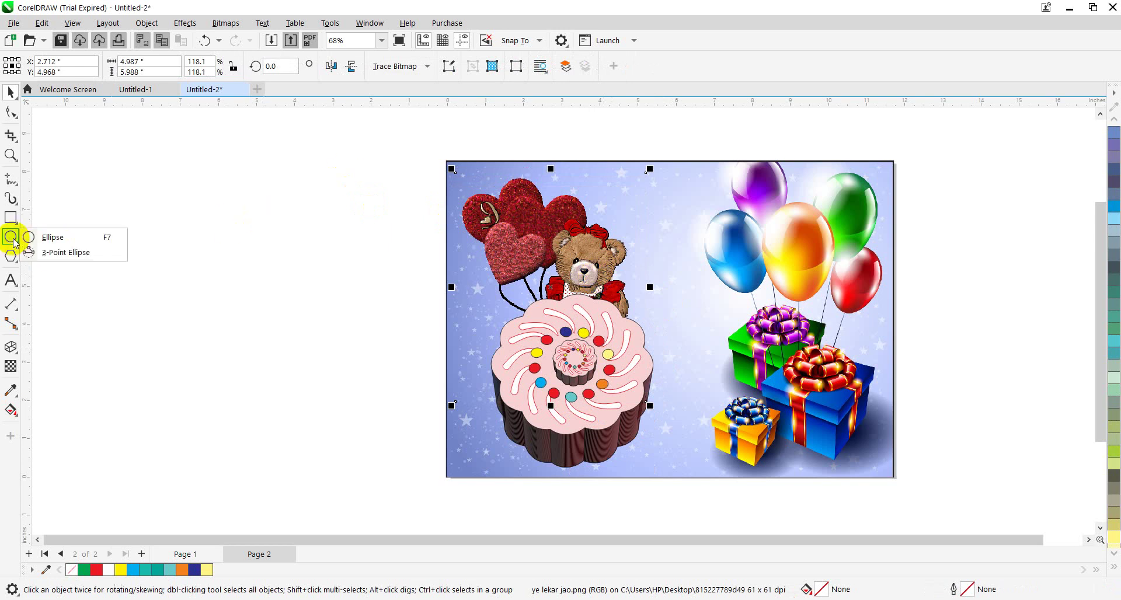
pyautogui.click(54, 237)
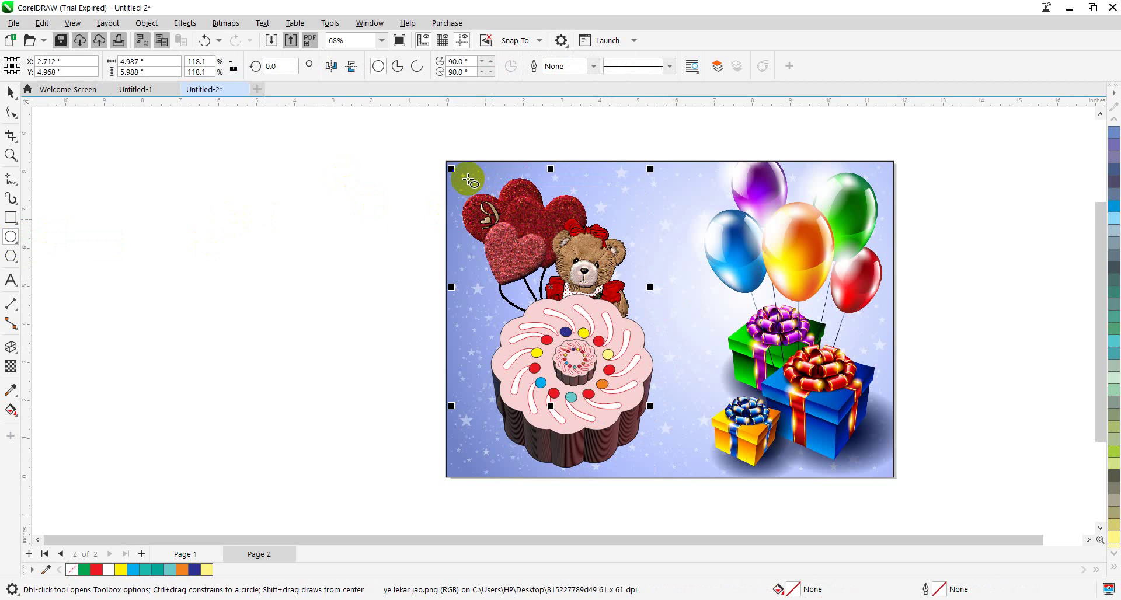
pyautogui.moveTo(464, 170); pyautogui.dragTo(682, 398)
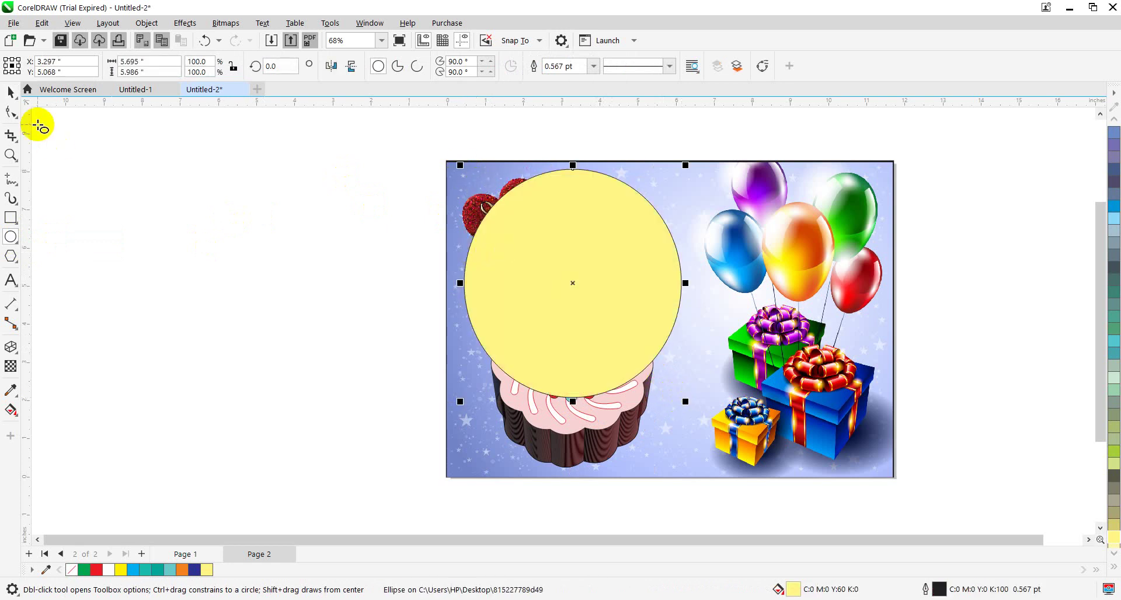
pyautogui.click(11, 91)
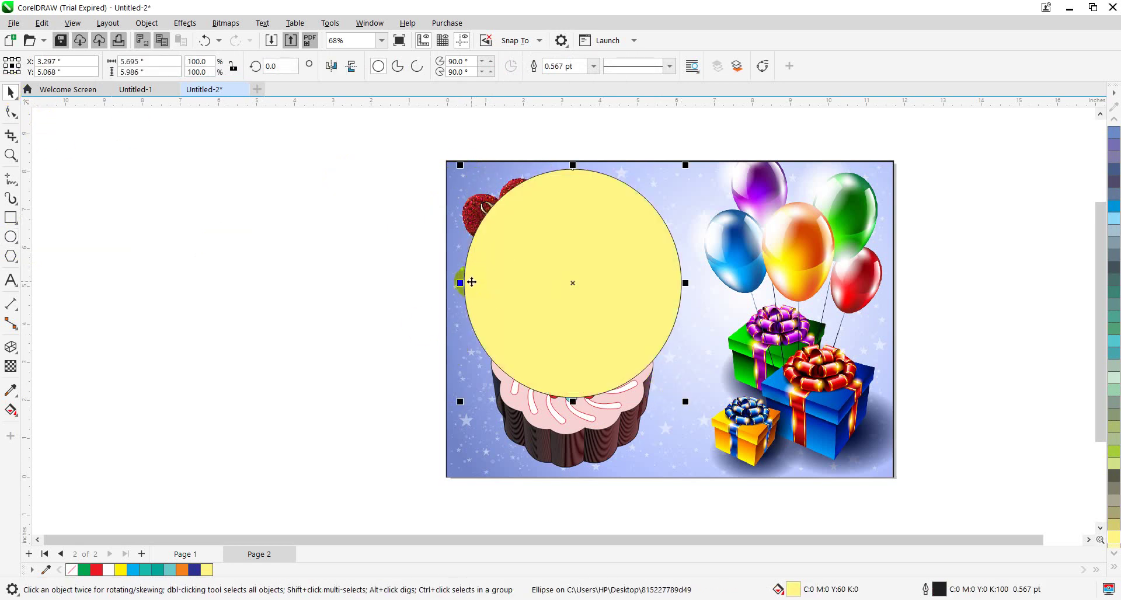
pyautogui.moveTo(460, 283); pyautogui.dragTo(440, 282)
pyautogui.moveTo(557, 289); pyautogui.dragTo(577, 298)
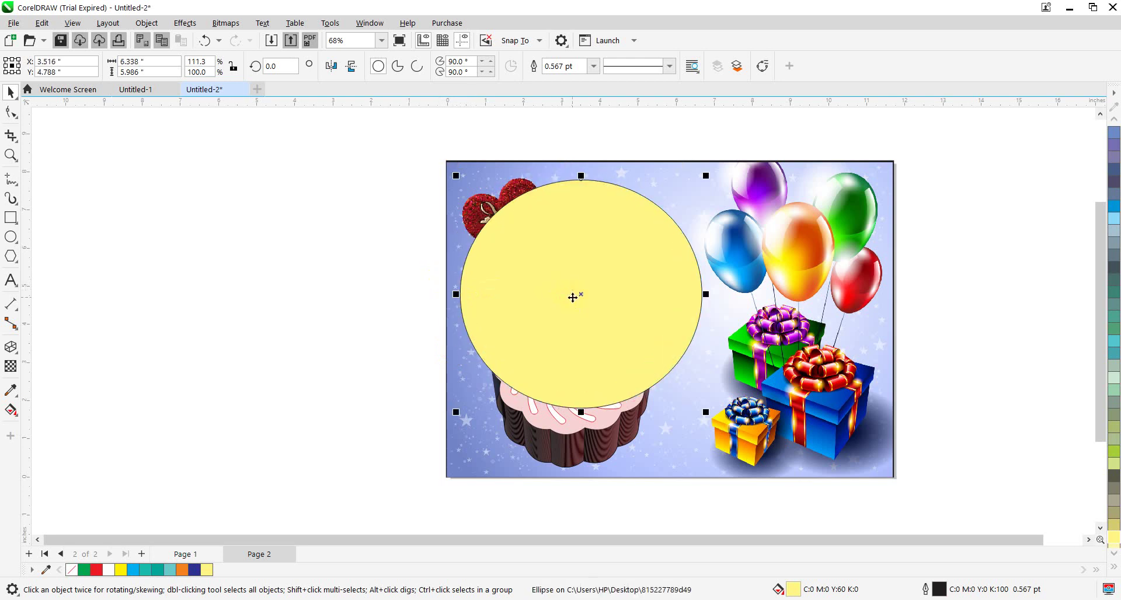
# Step: Fit text to the ellipse's upper edge and enter the greeting "HAPPY BITHDAY TO YOU" along it
pyautogui.click(262, 23)
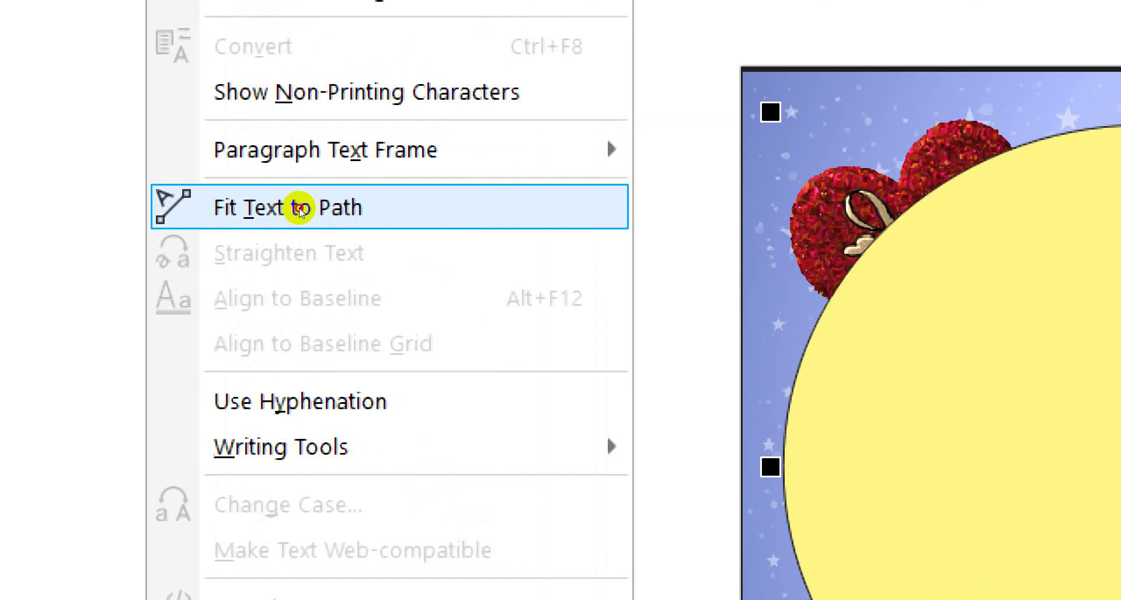
pyautogui.click(298, 208)
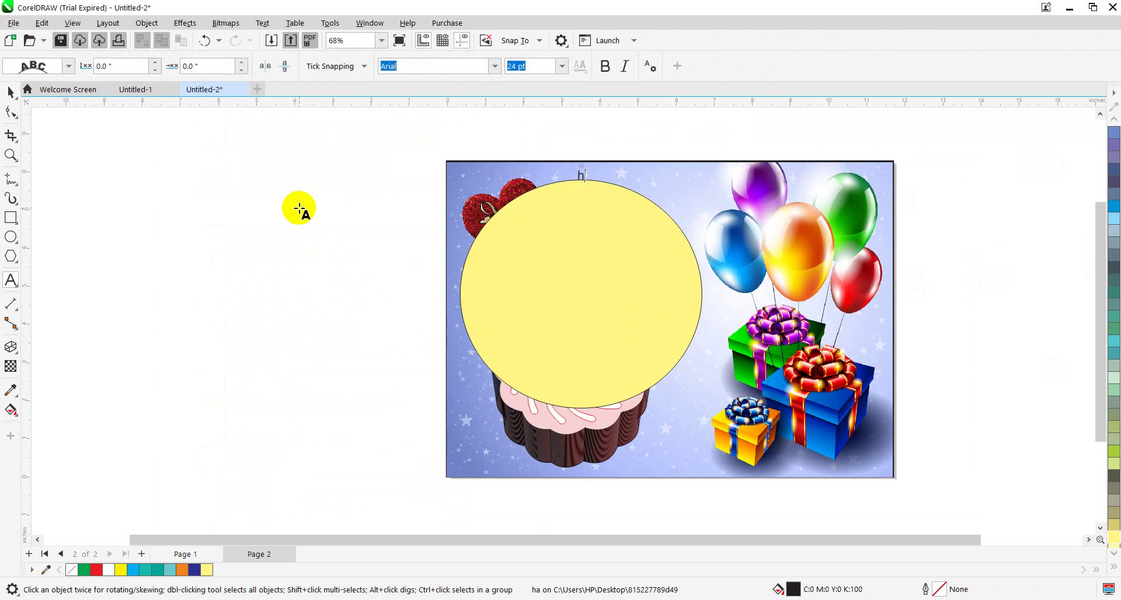
pyautogui.write('HA')
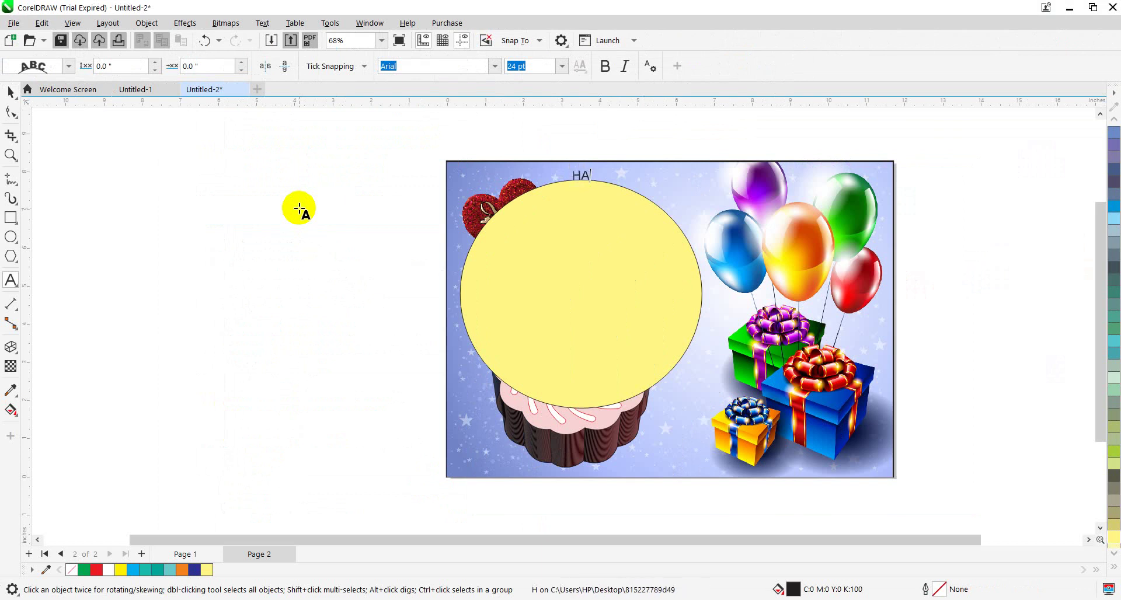
pyautogui.write('PPY BITHDAY')
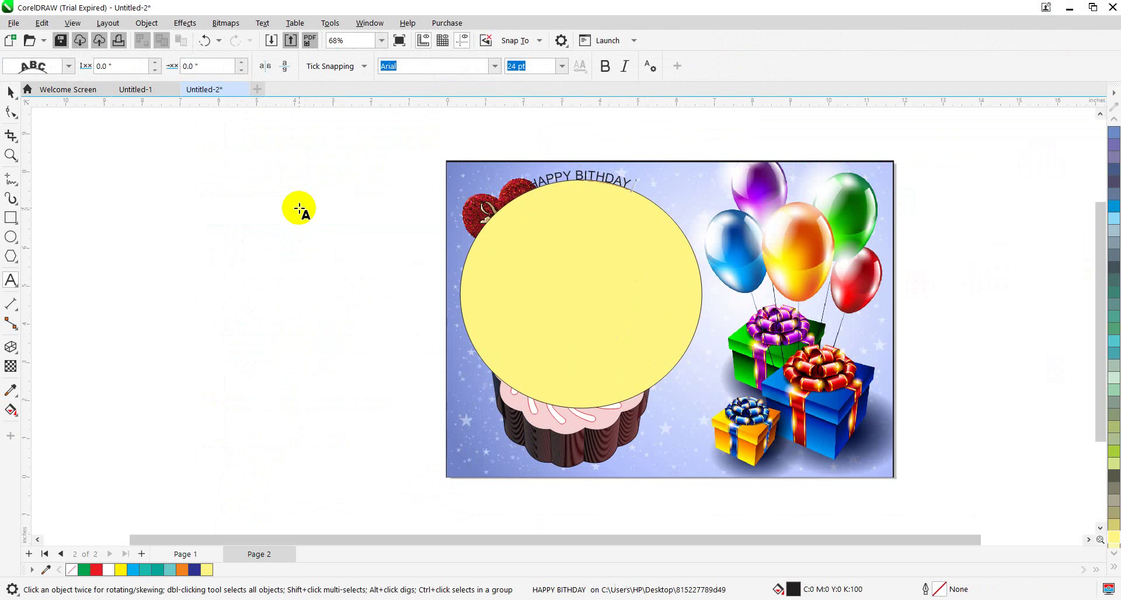
pyautogui.press('Escape')
pyautogui.write('TO')
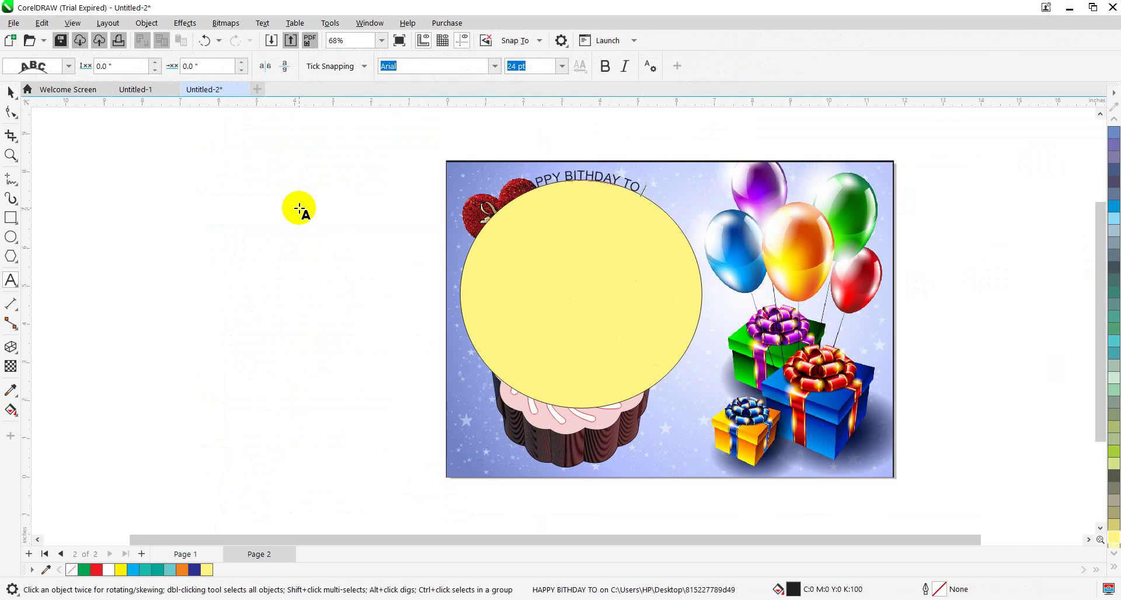
pyautogui.write(' YOU')
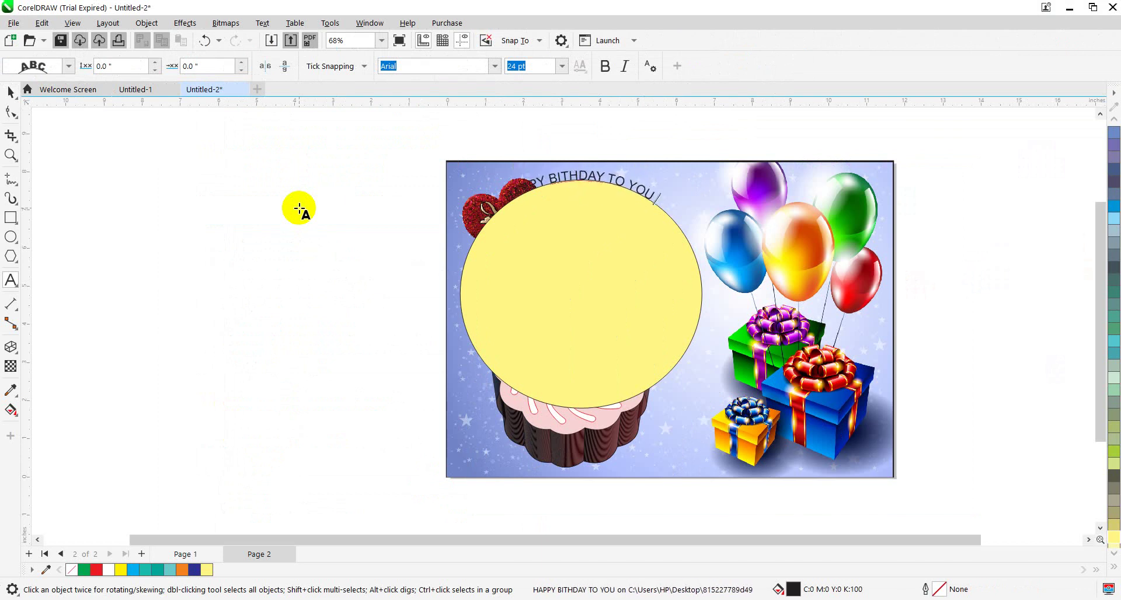
# Step: Append the recipient's first name in capital letters to the curved greeting
pyautogui.write(' Ahmed')
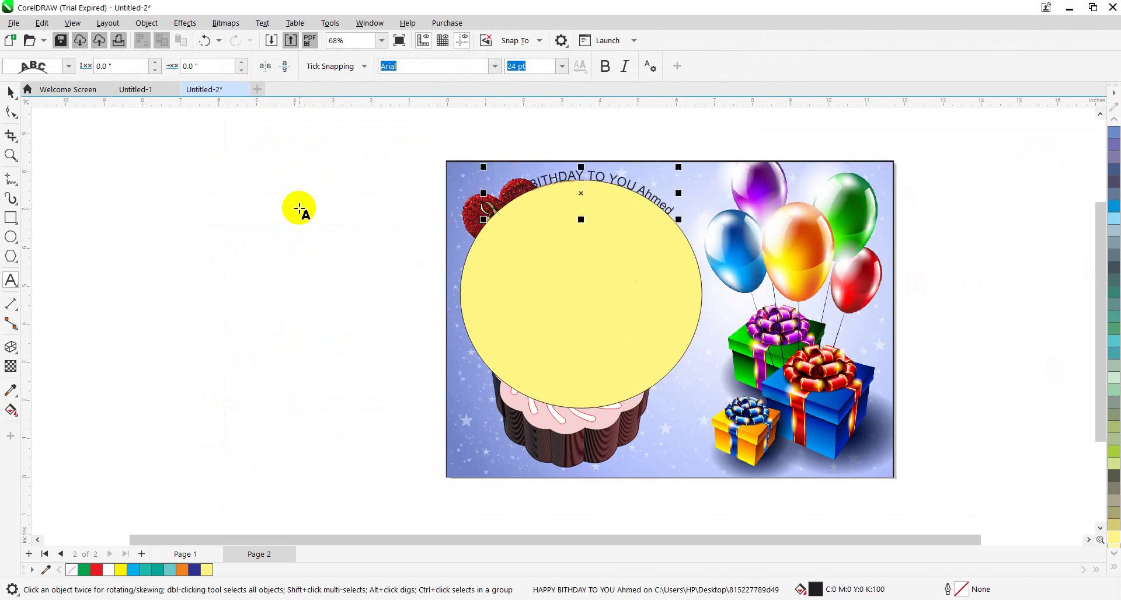
pyautogui.press('BackSpace')
pyautogui.press('BackSpace')
pyautogui.press('BackSpace')
pyautogui.press('BackSpace')
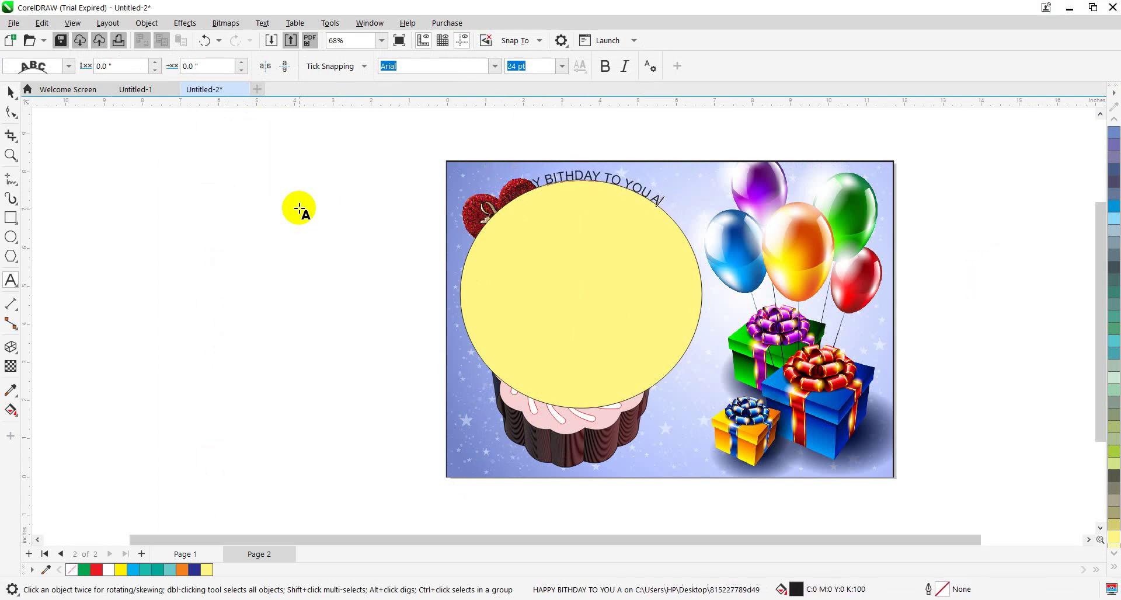
pyautogui.write('HMED')
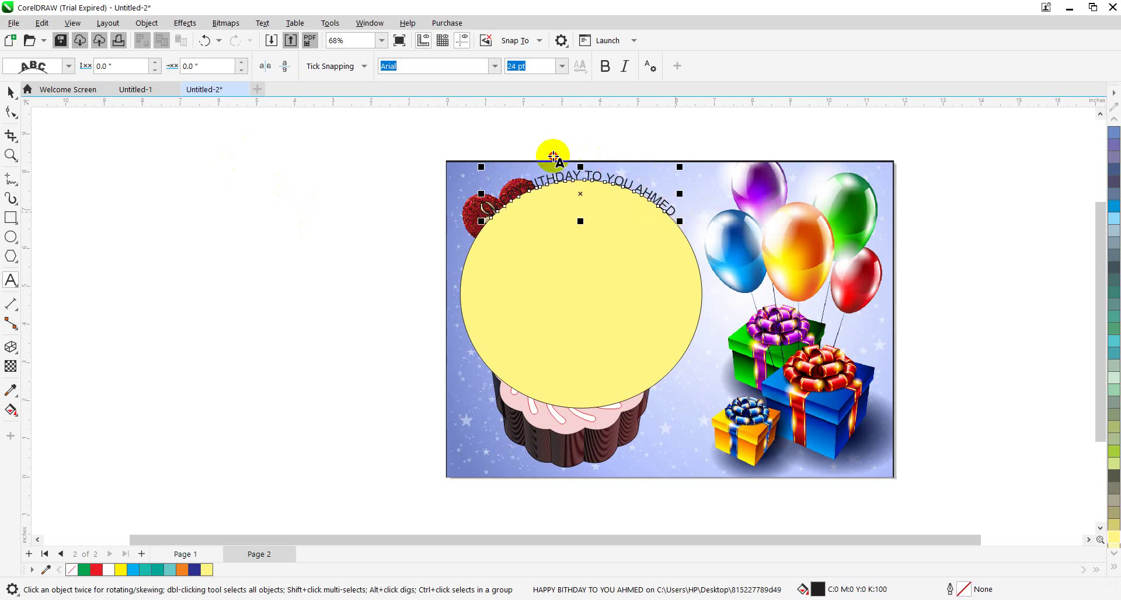
# Step: Set the font size of the whole curved greeting to 36 pt
pyautogui.click(675, 214)
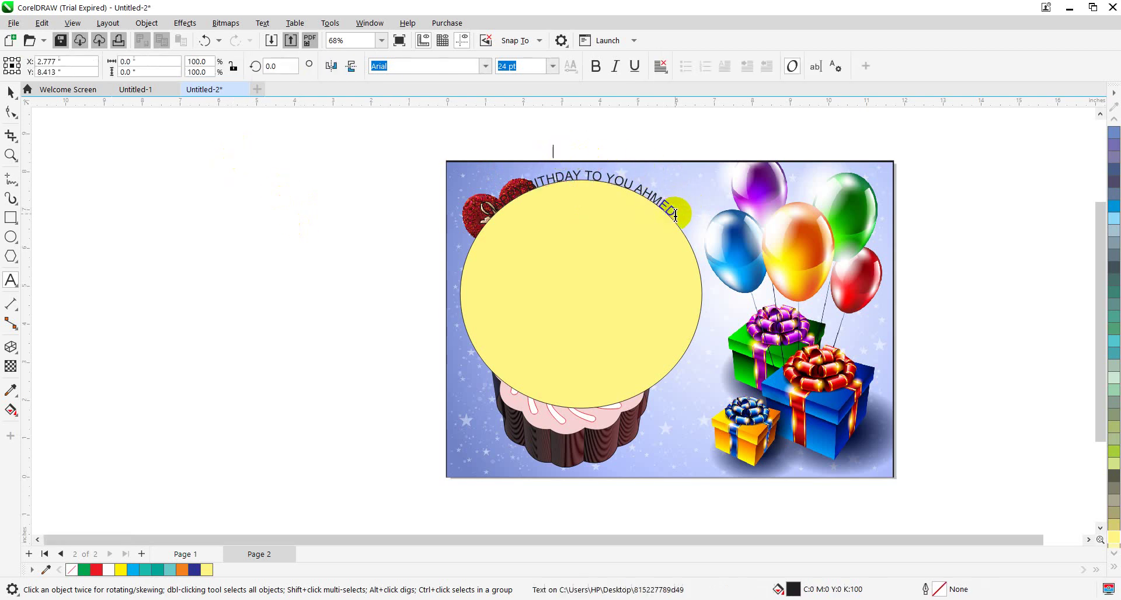
pyautogui.moveTo(675, 214); pyautogui.dragTo(480, 244)
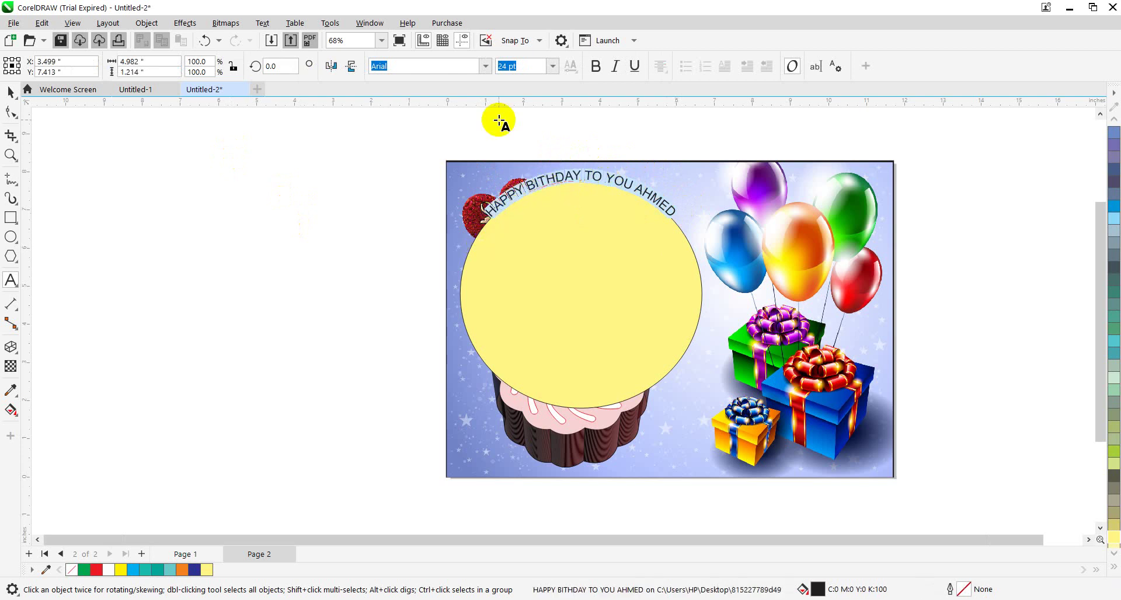
pyautogui.click(552, 66)
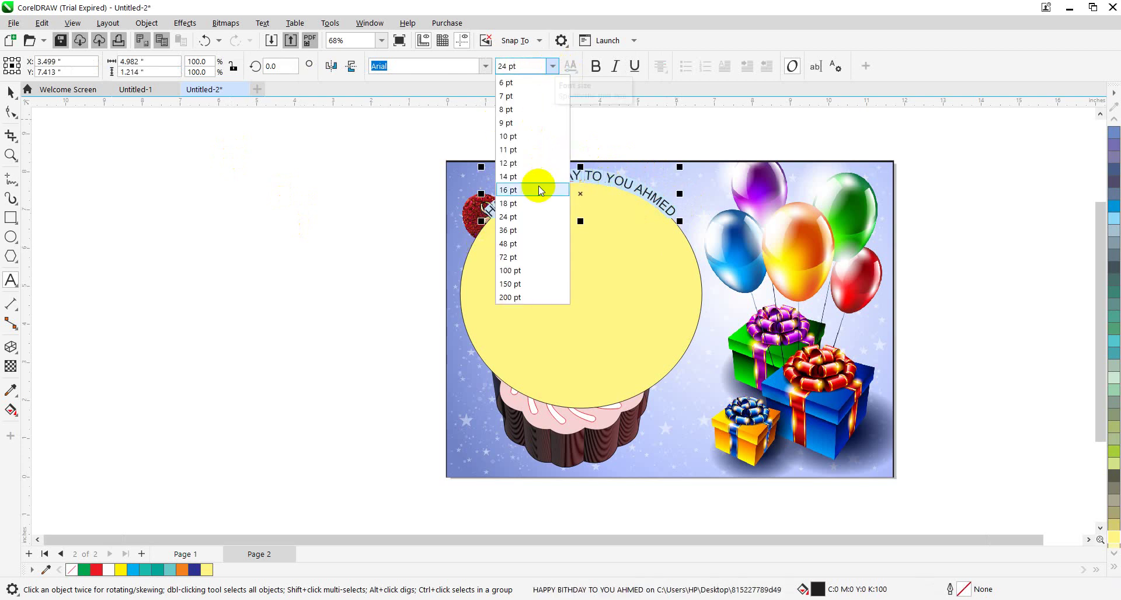
pyautogui.click(514, 232)
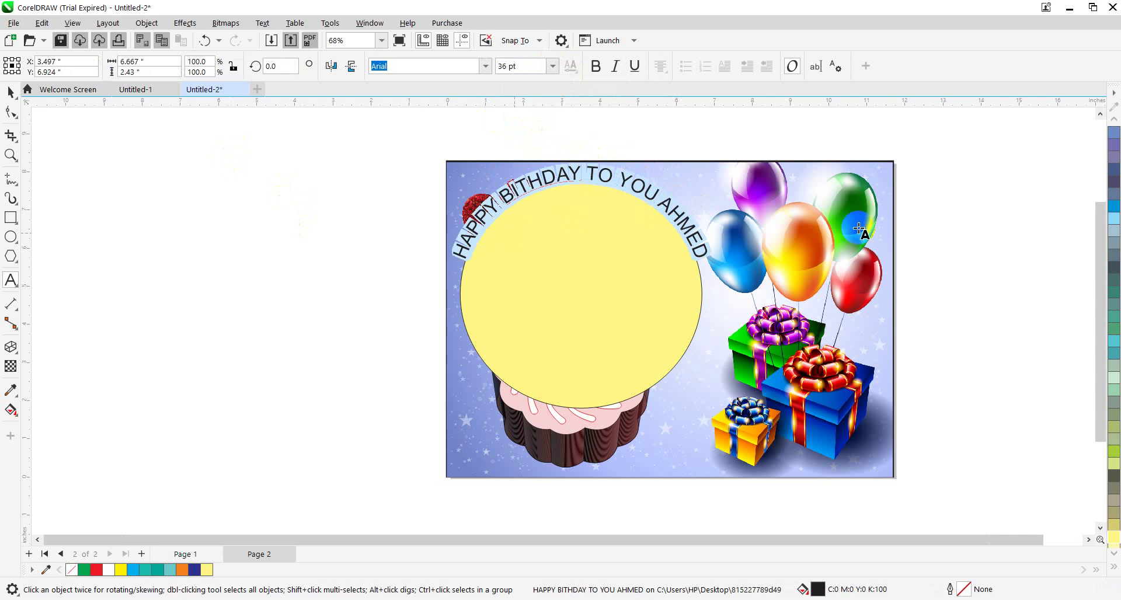
# Step: Fill the curved greeting text with red (C:0 M:100 Y:100 K:0)
pyautogui.click(1114, 553)
pyautogui.click(1114, 553)
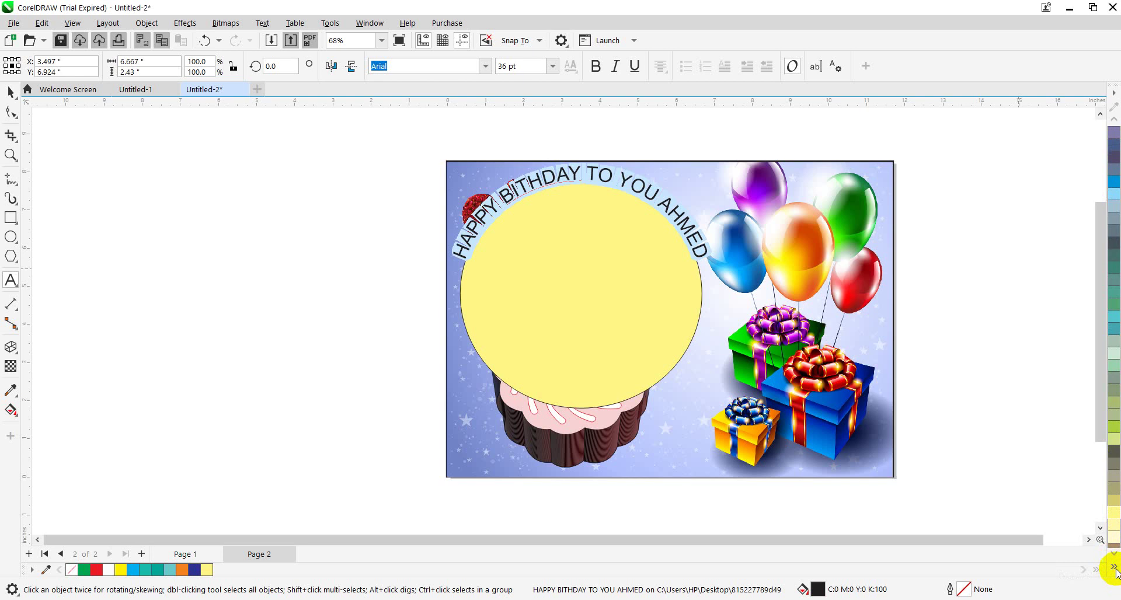
pyautogui.click(1114, 568)
pyautogui.click(1080, 314)
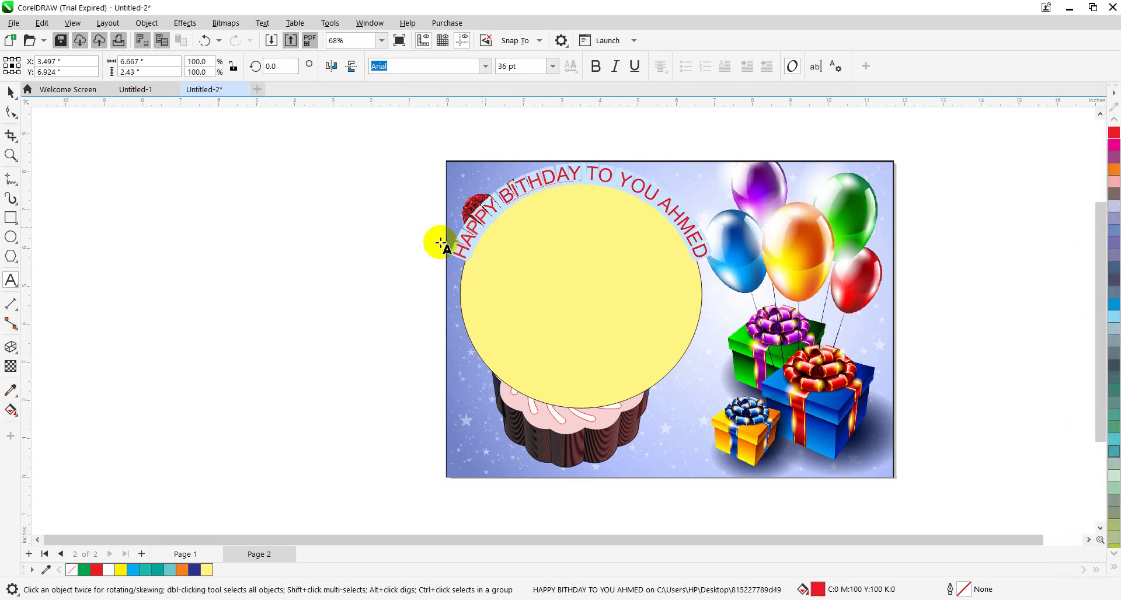
pyautogui.click(10, 92)
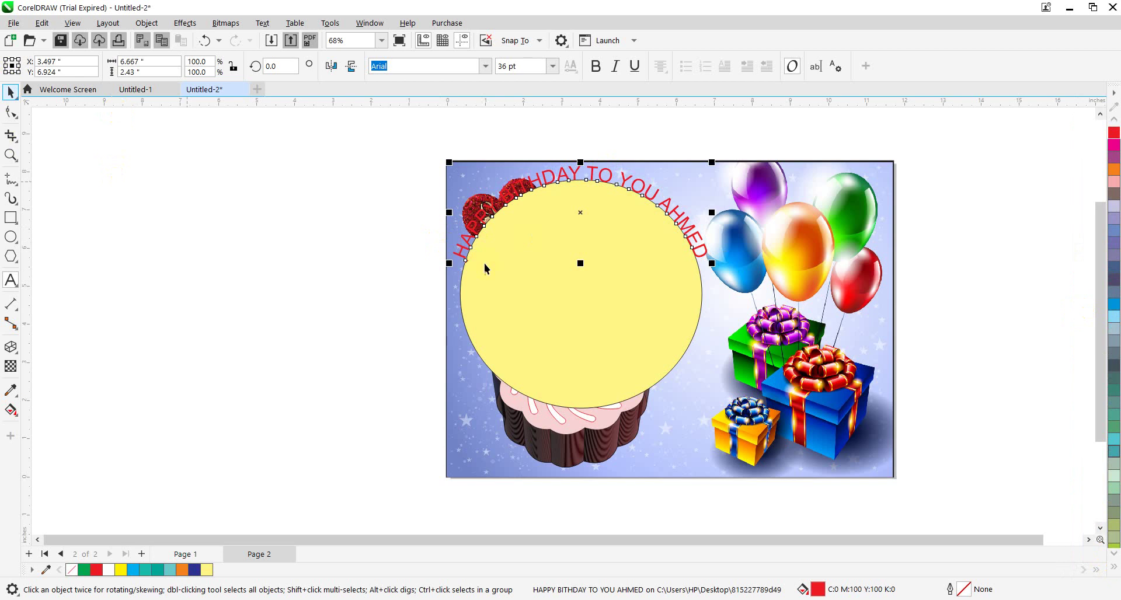
# Step: Try removing the fill from the ellipse together with its curved text, and undo the removal
pyautogui.click(556, 296)
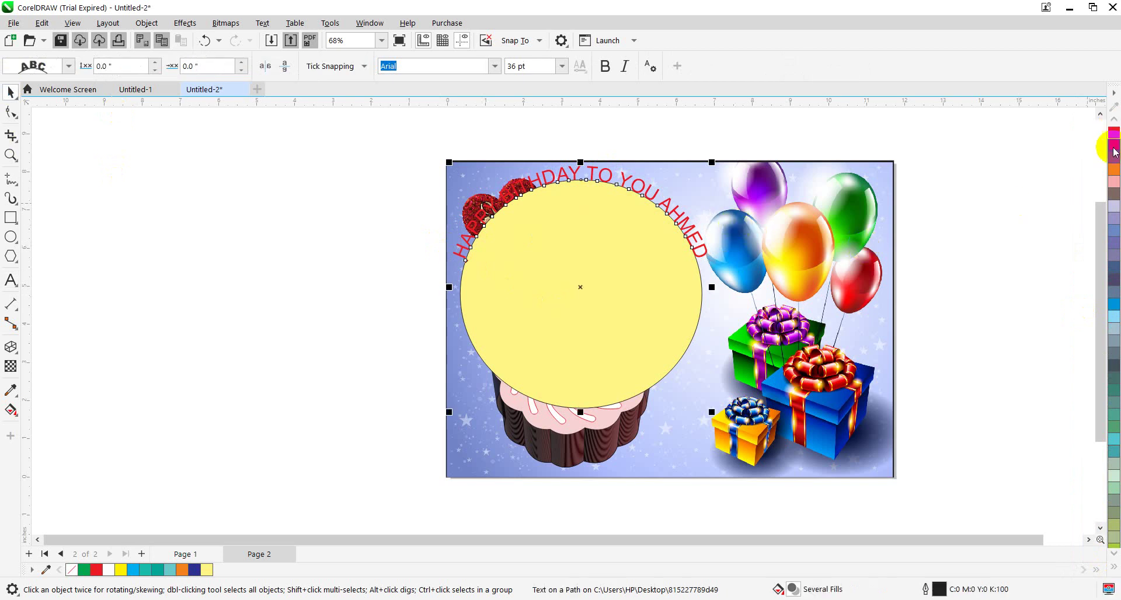
pyautogui.moveTo(1102, 264); pyautogui.dragTo(1104, 124)
pyautogui.click(1115, 121)
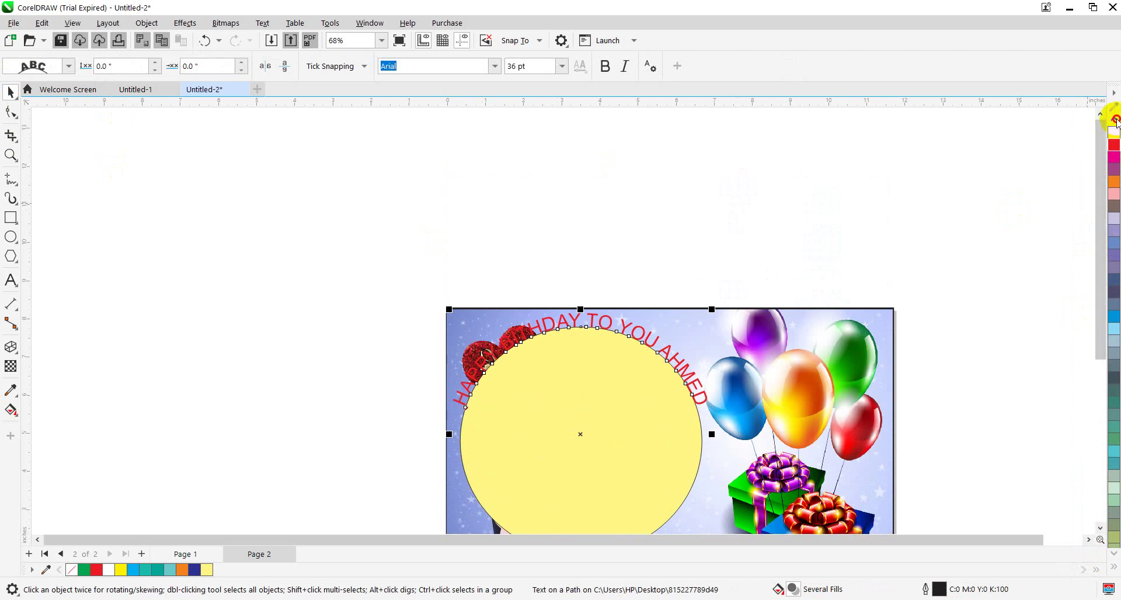
pyautogui.click(1116, 120)
pyautogui.click(1116, 120)
pyautogui.click(1115, 120)
pyautogui.click(1115, 120)
pyautogui.click(1116, 120)
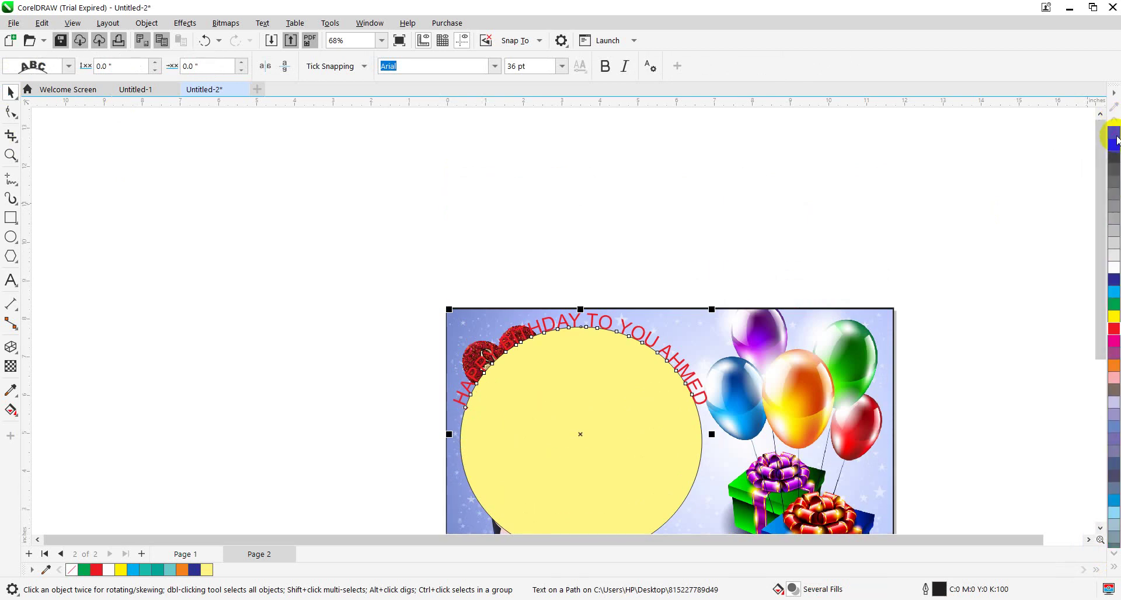
pyautogui.click(1114, 137)
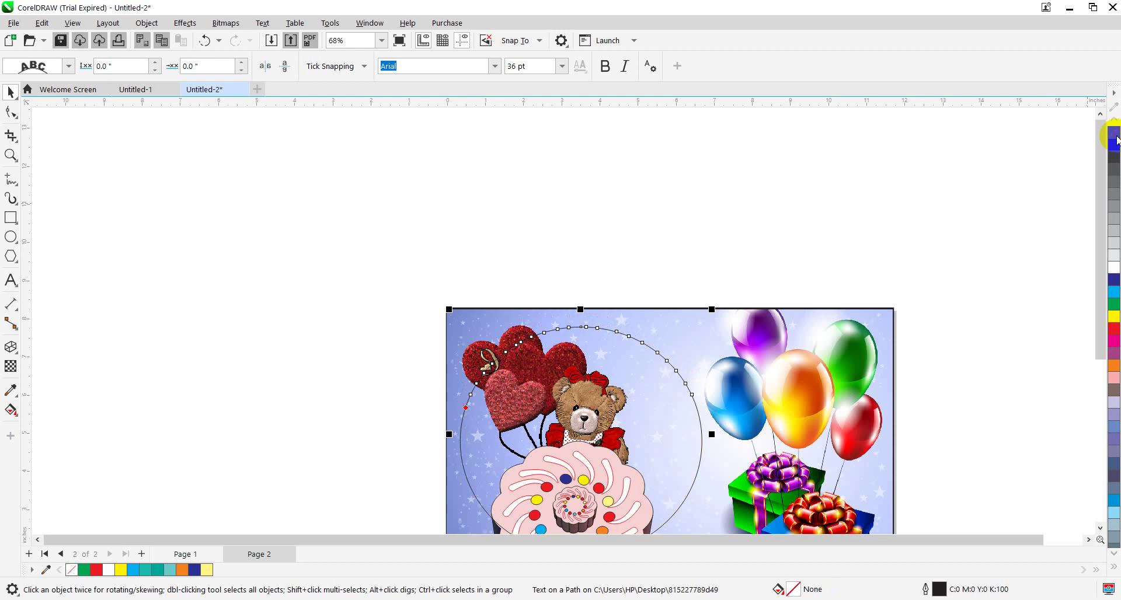
pyautogui.hotkey('ctrl', 'z')
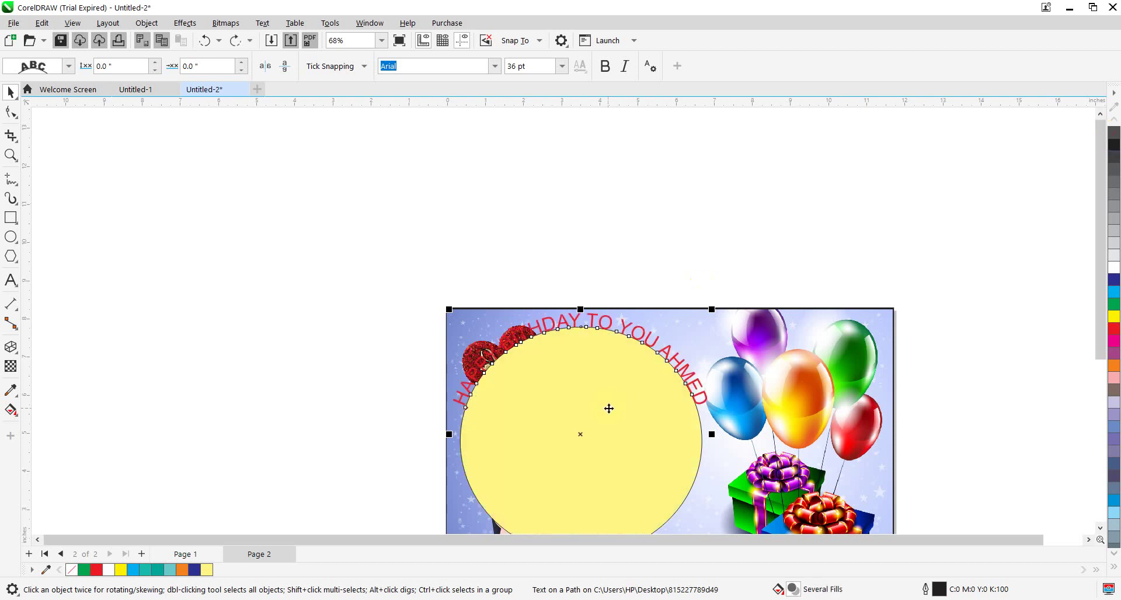
# Step: Remove the fill and the outline from the ellipse together with its curved text
pyautogui.click(444, 244)
pyautogui.click(594, 414)
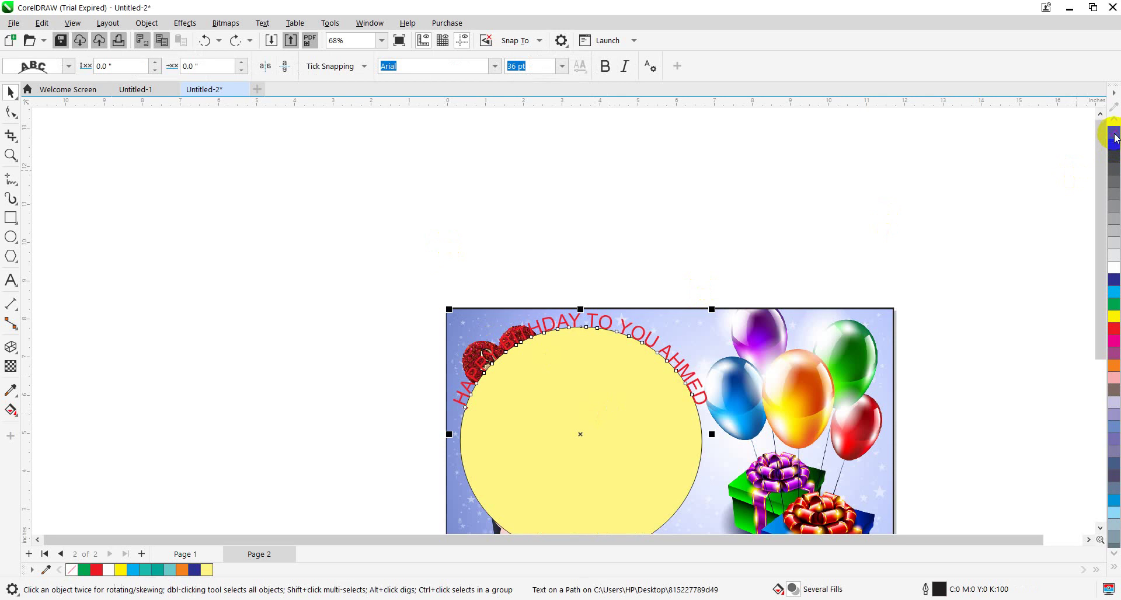
pyautogui.click(1115, 139)
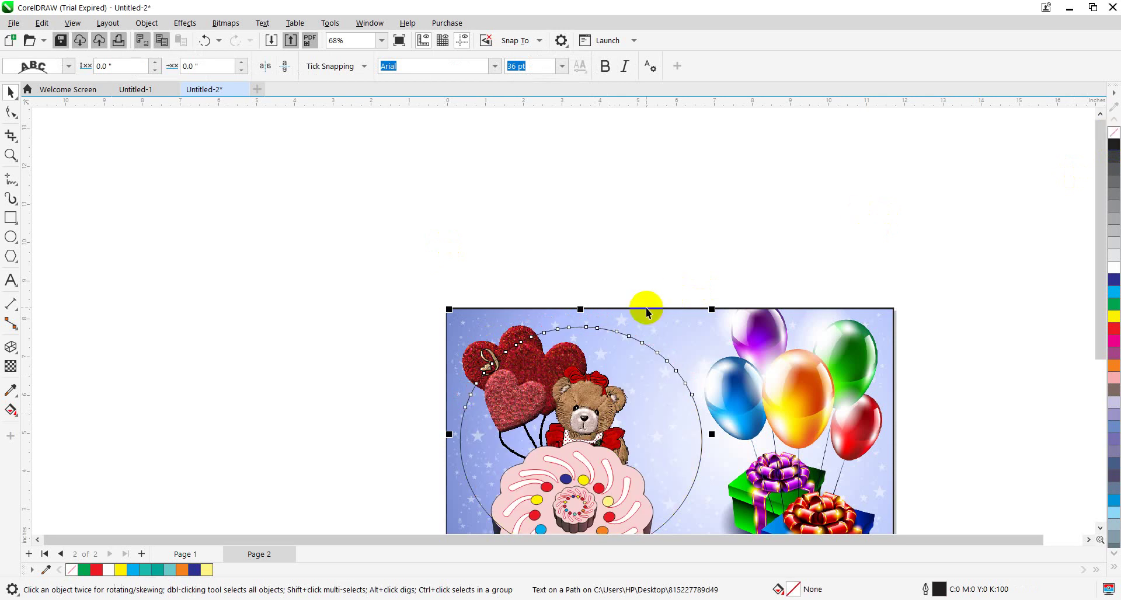
pyautogui.click(636, 241)
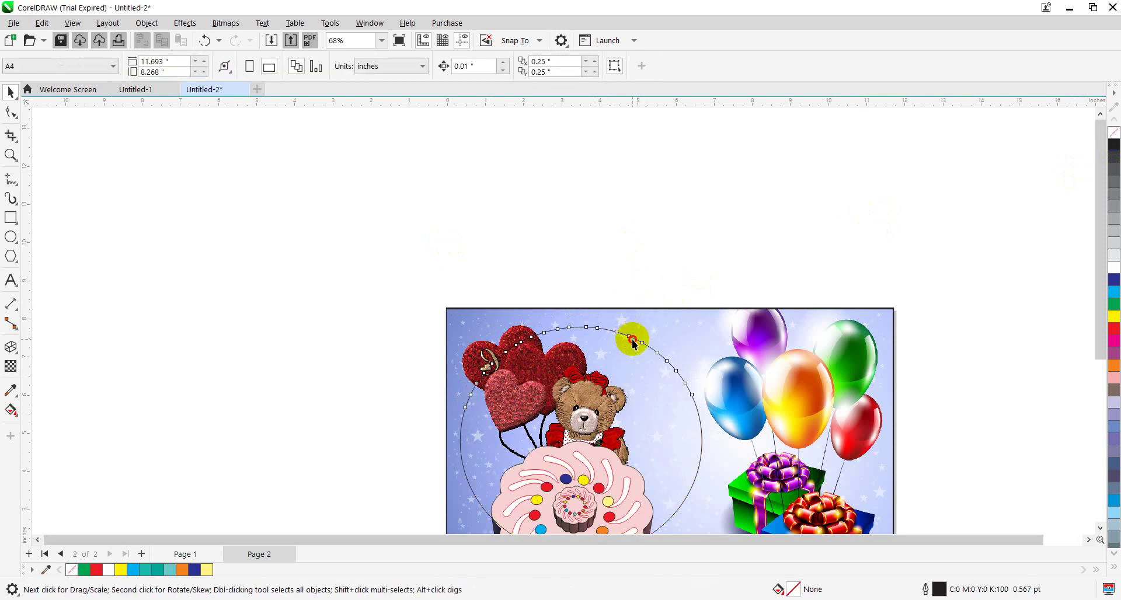
pyautogui.click(632, 335)
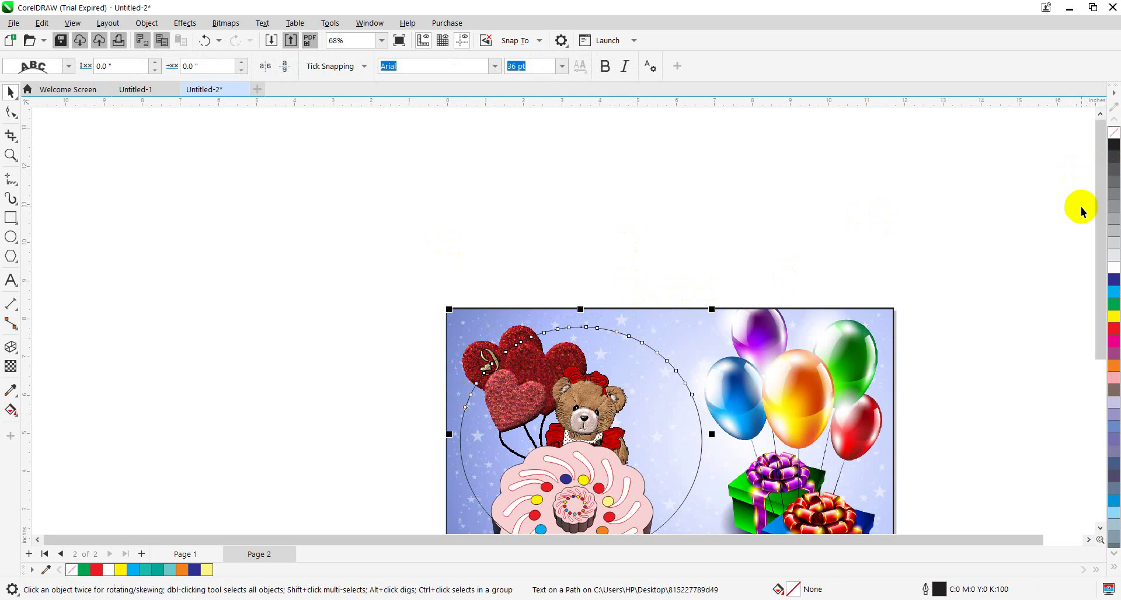
pyautogui.rightClick(1116, 134)
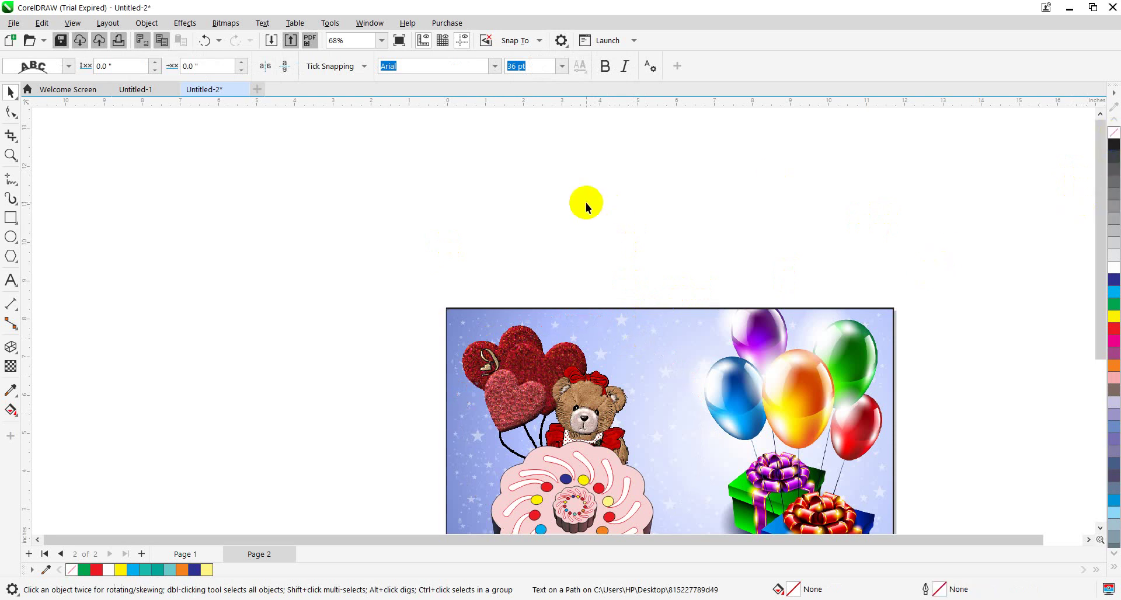
pyautogui.click(586, 202)
# Step: Select the grouped cake below the curved greeting
pyautogui.click(612, 343)
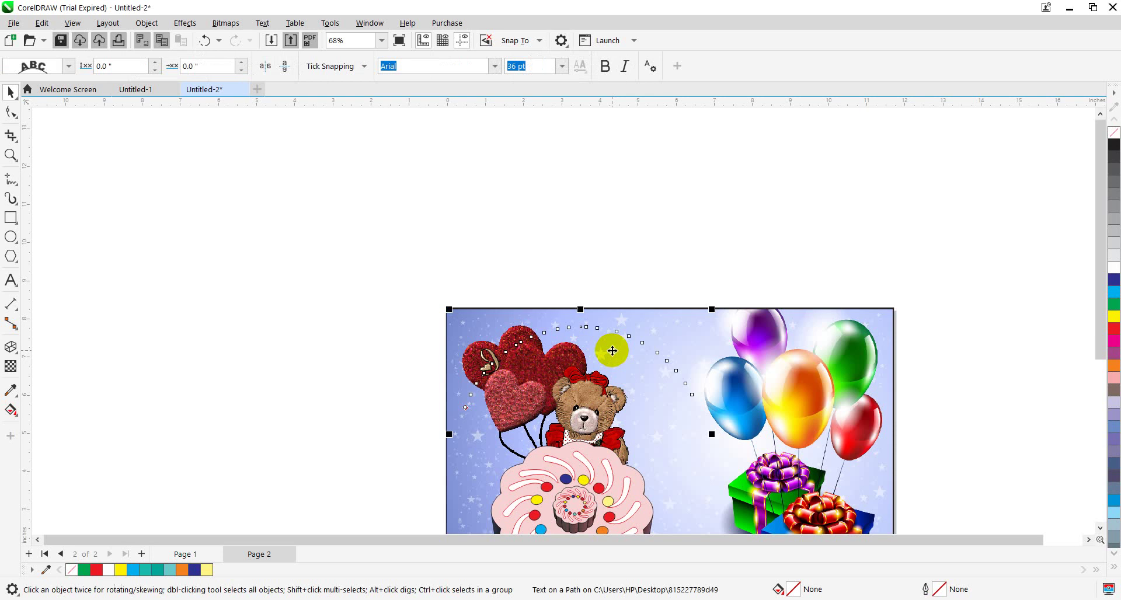
pyautogui.hscroll(3, 612, 350)
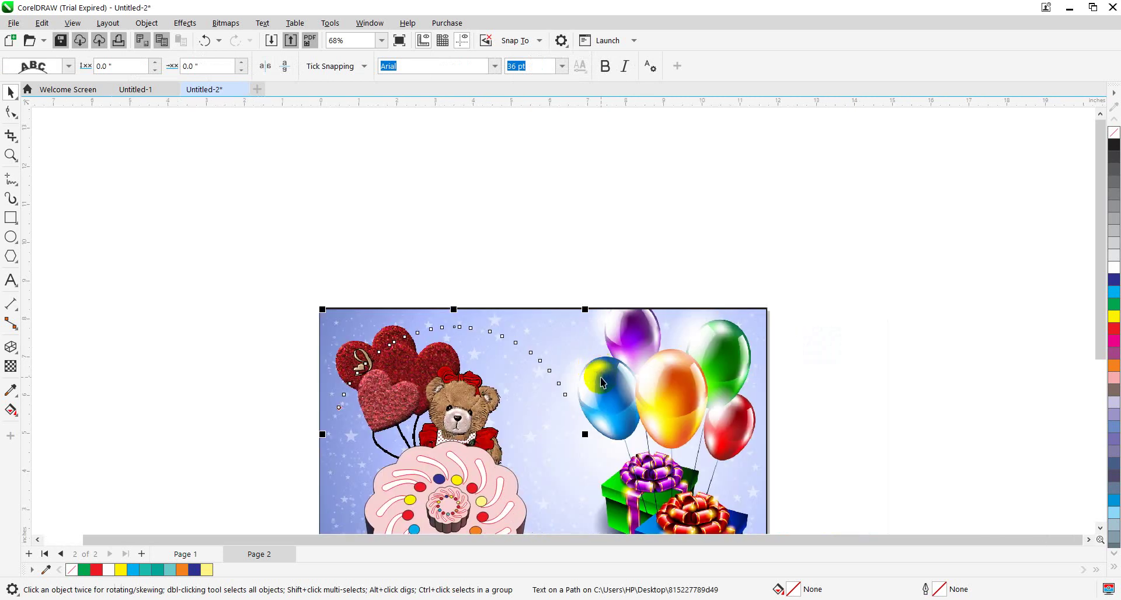
pyautogui.scroll(-3, 514, 445)
pyautogui.click(486, 382)
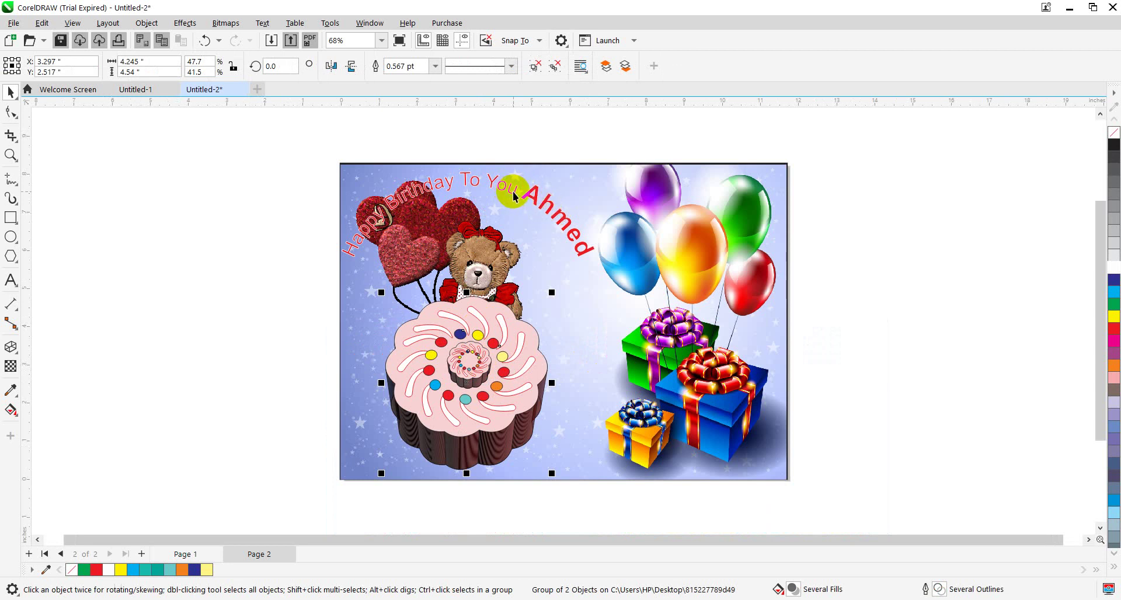
# Step: Try a yellow fill and yellow outline (C:0 M:0 Y:100 K:0) on the words "Happy Birthday To You" in the curved greeting
pyautogui.click(419, 199)
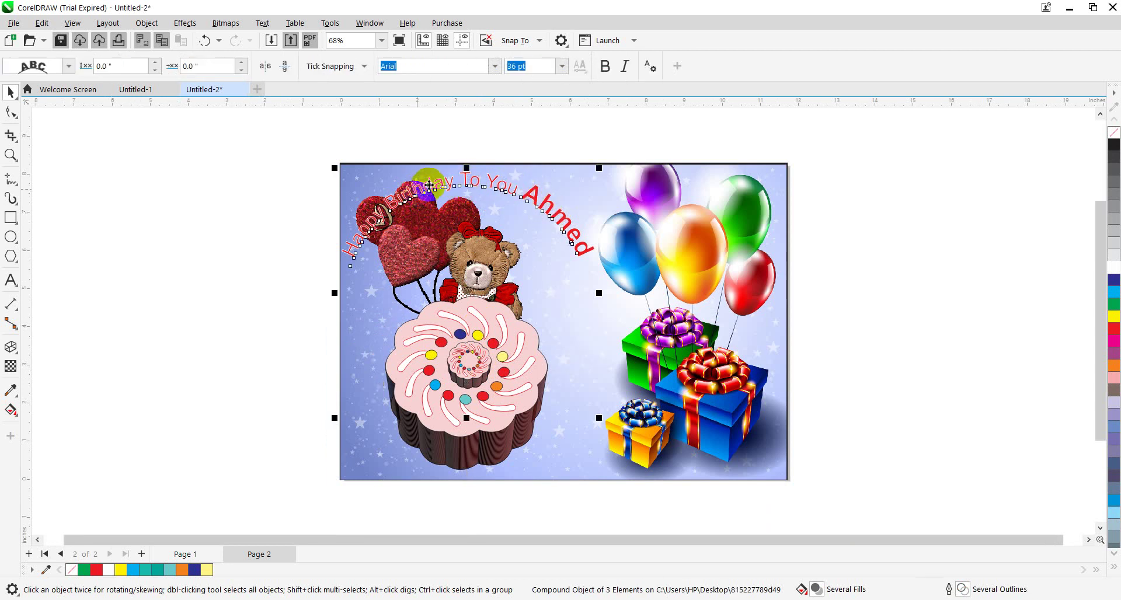
pyautogui.click(10, 281)
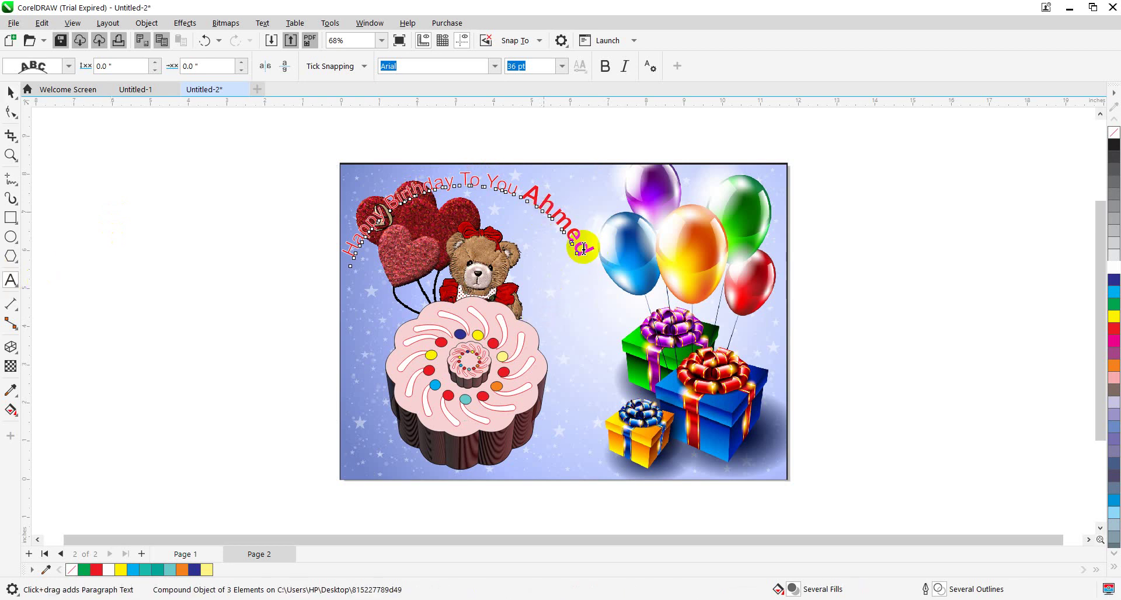
pyautogui.moveTo(583, 249); pyautogui.dragTo(353, 254)
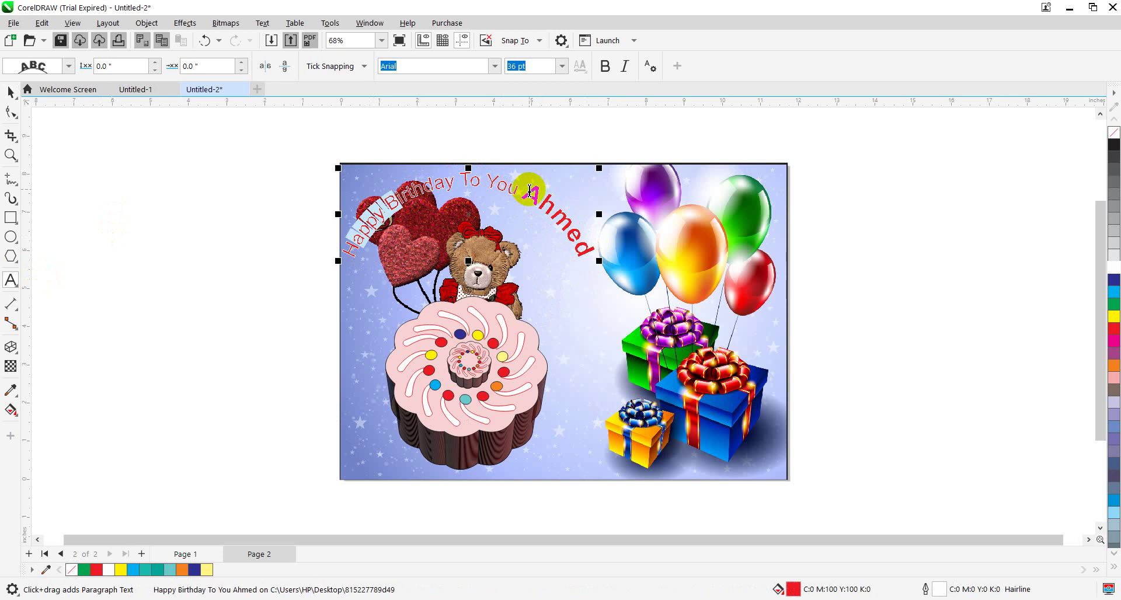
pyautogui.moveTo(529, 190); pyautogui.dragTo(303, 251)
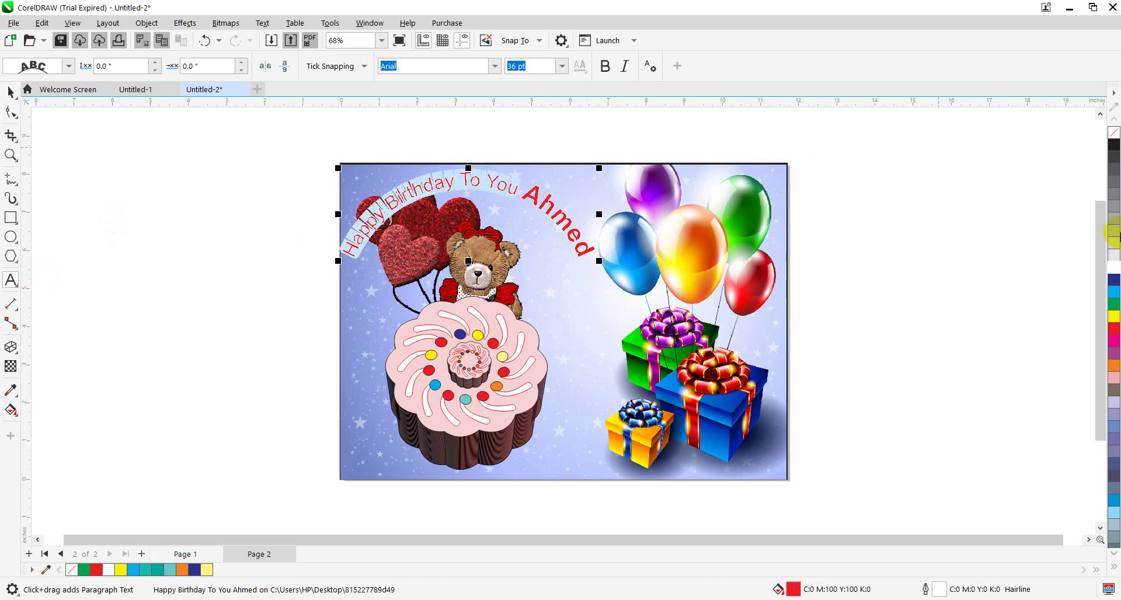
pyautogui.click(1114, 316)
pyautogui.rightClick(1114, 316)
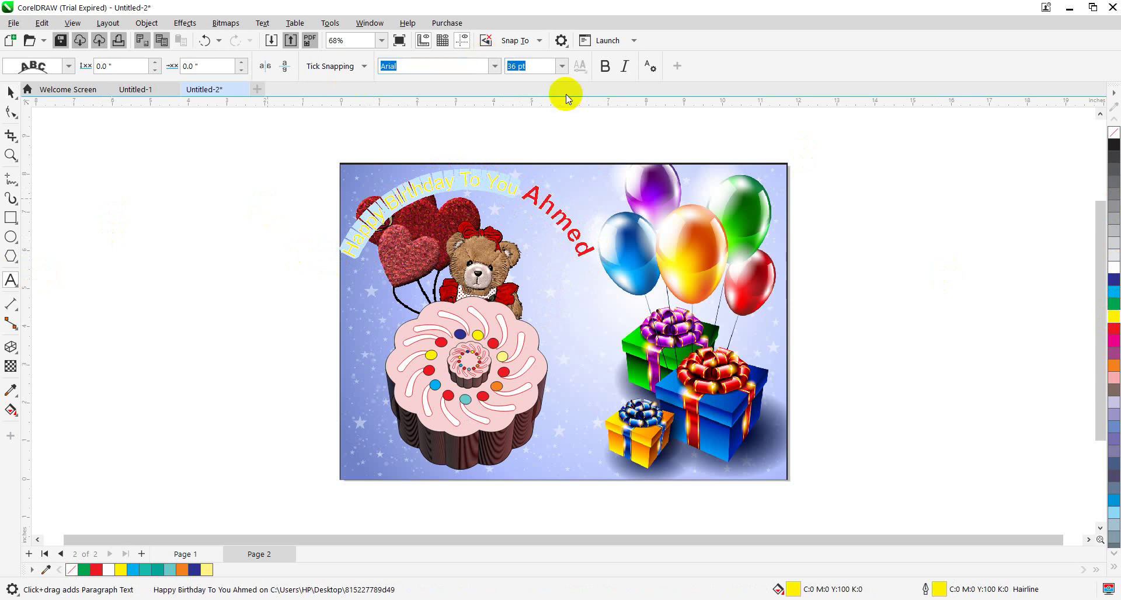
pyautogui.click(9, 92)
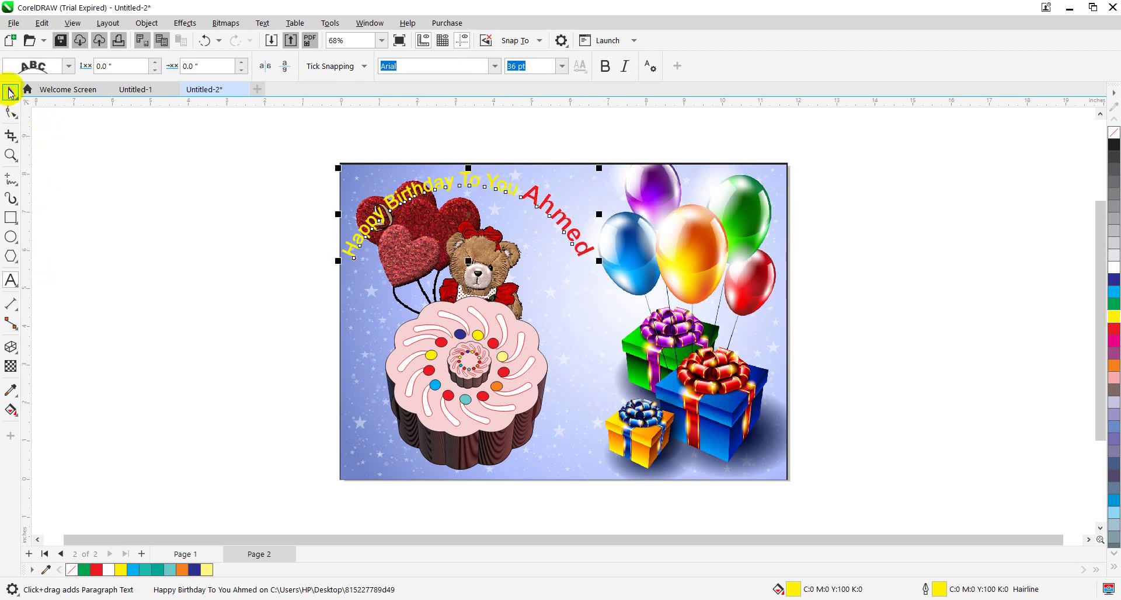
pyautogui.click(253, 224)
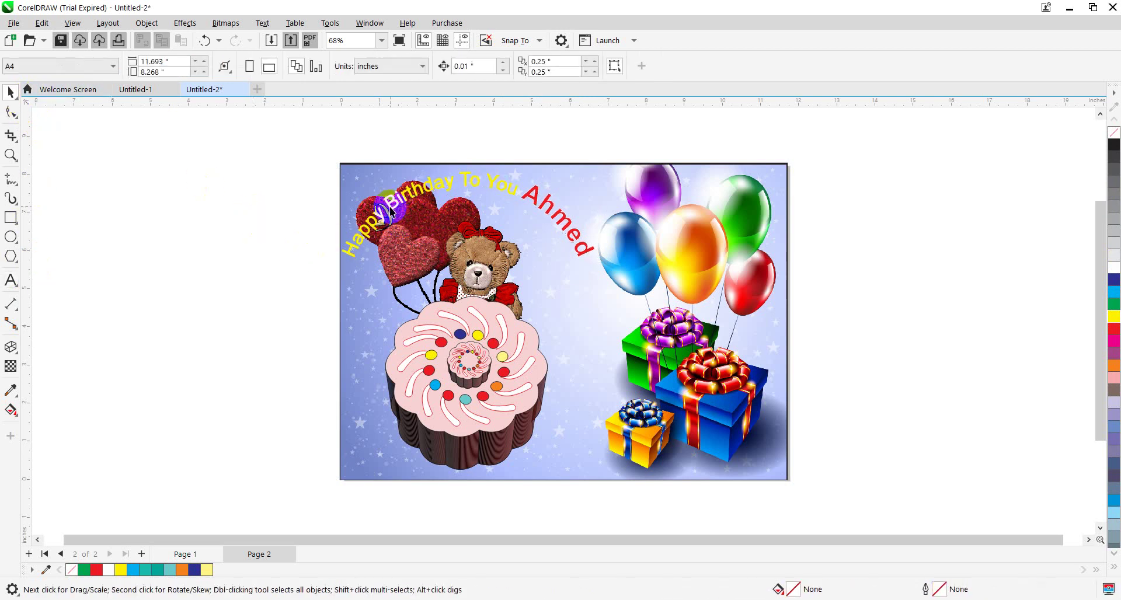
# Step: Try shifting the curved greeting slightly up and to the right above the teddy bear
pyautogui.moveTo(390, 212); pyautogui.dragTo(400, 205)
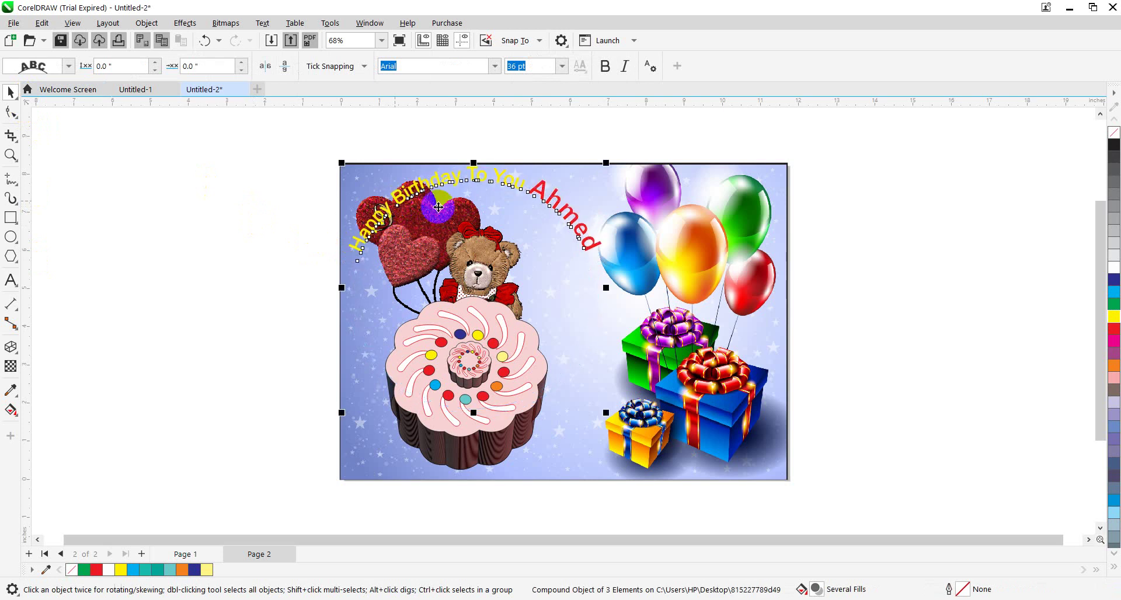
pyautogui.click(557, 219)
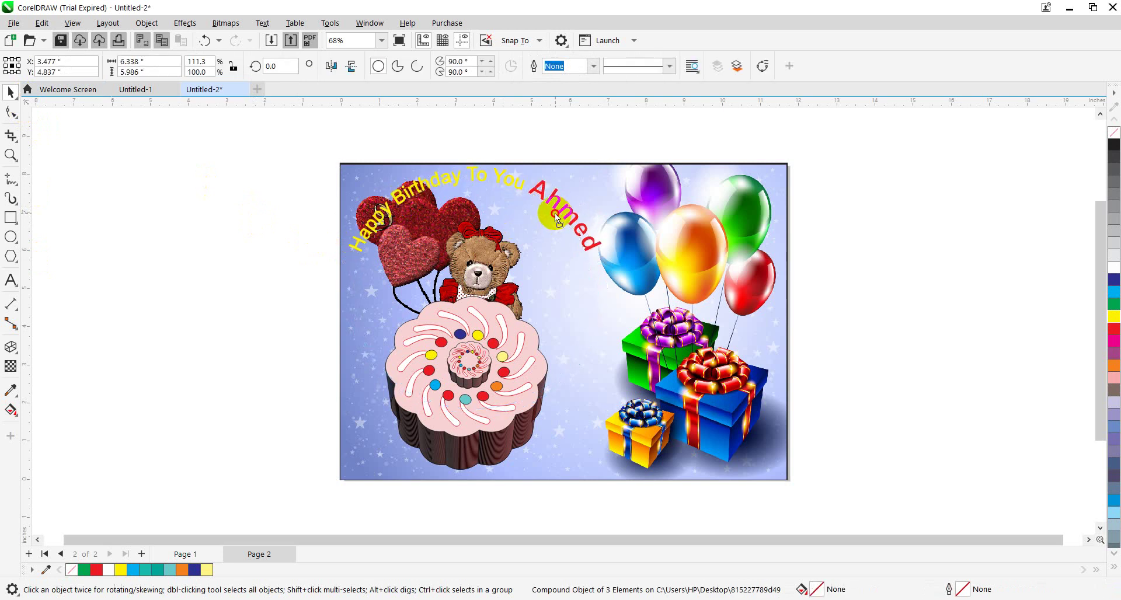
pyautogui.click(11, 280)
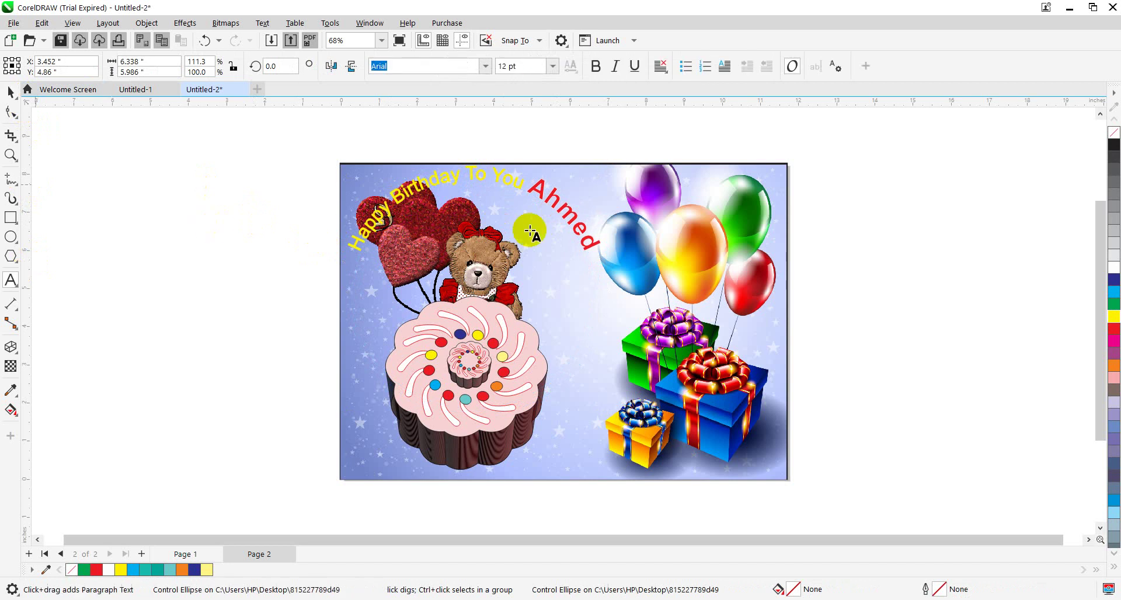
pyautogui.press('Escape')
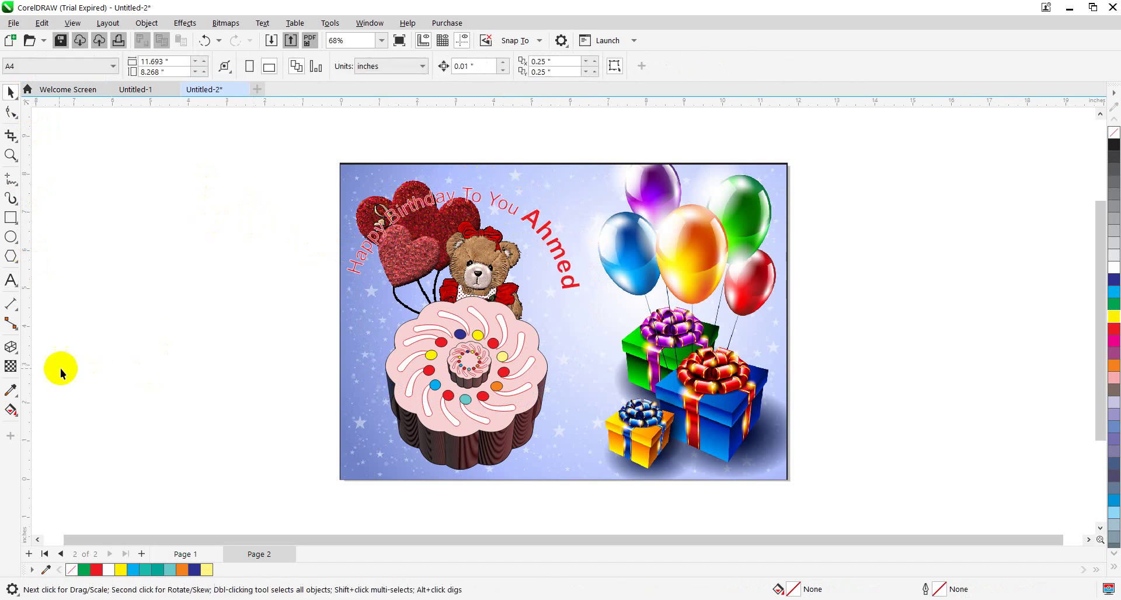
# Step: Draw a five-sided star about 0.29 by 0.27 inches in the page's upper-left corner and fill it red
pyautogui.click(12, 259)
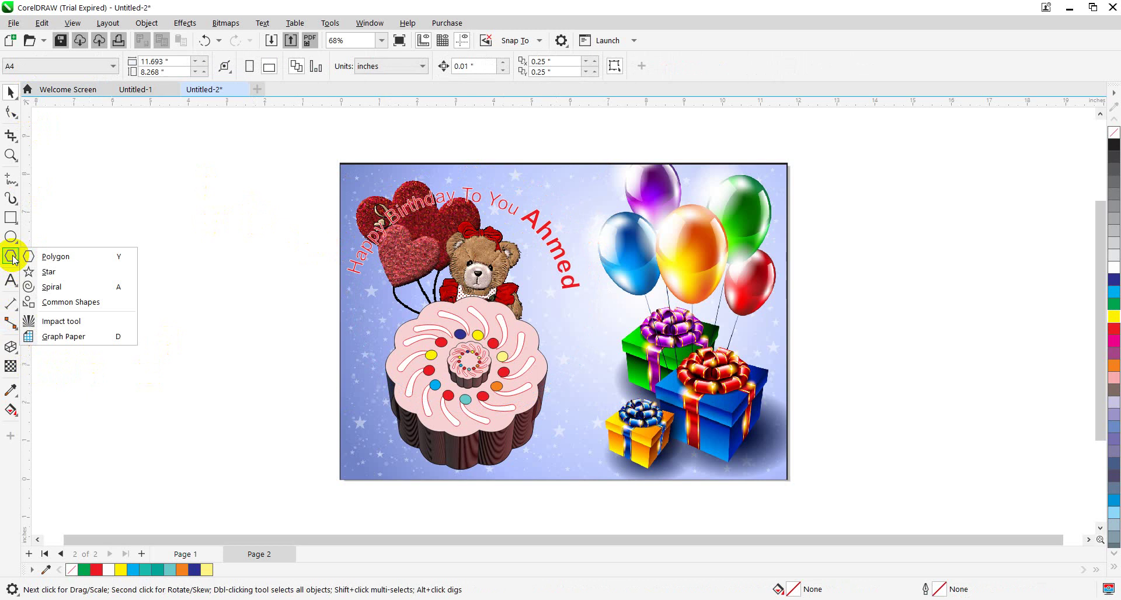
pyautogui.click(51, 272)
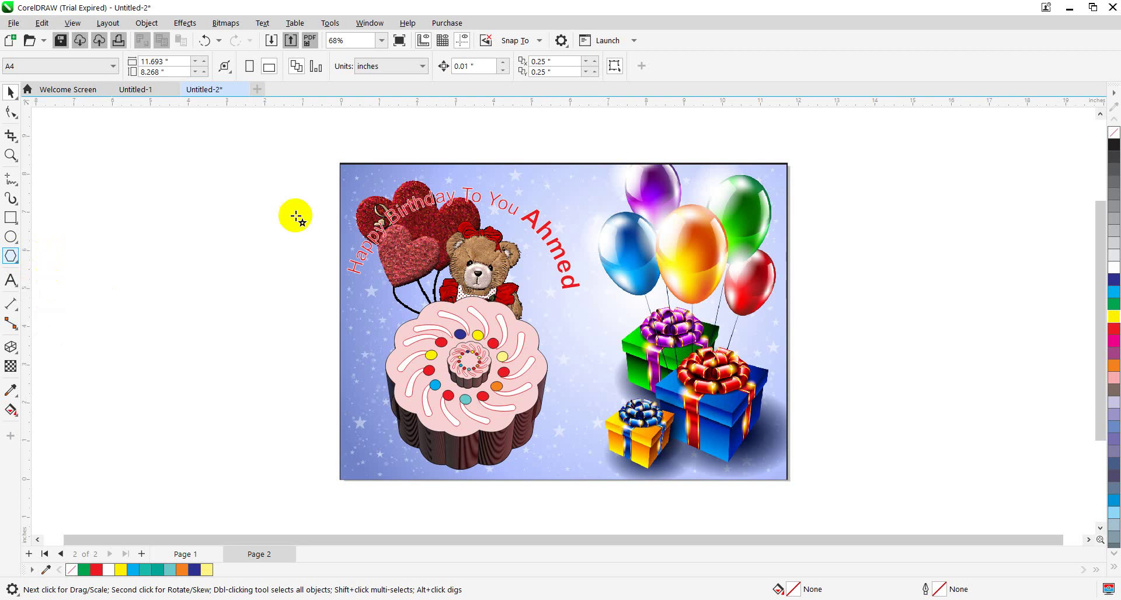
pyautogui.moveTo(356, 182); pyautogui.dragTo(359, 185)
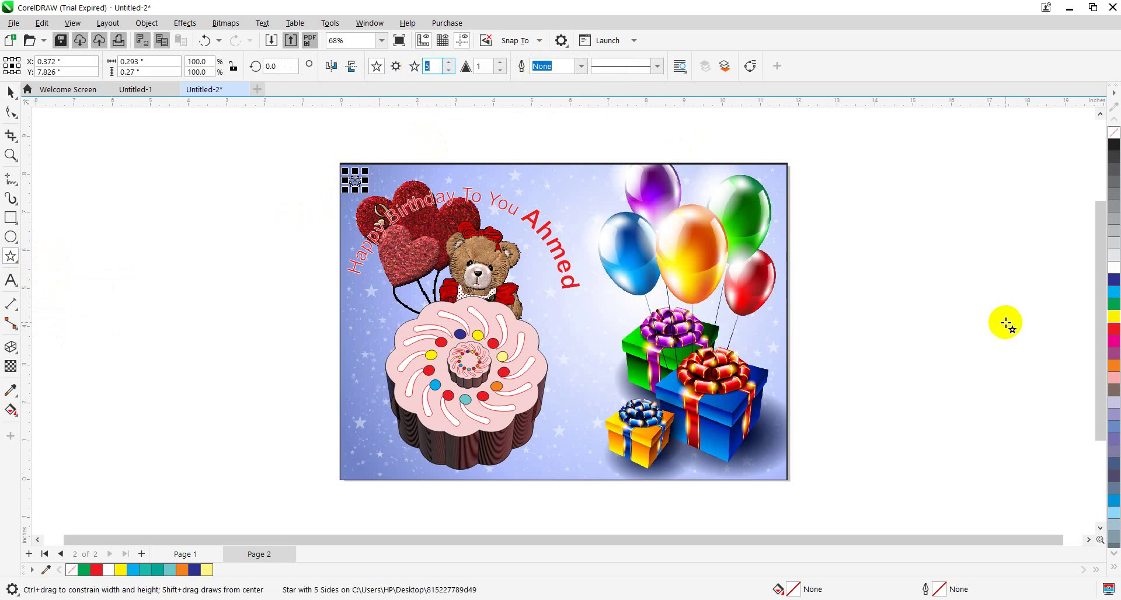
pyautogui.click(1115, 330)
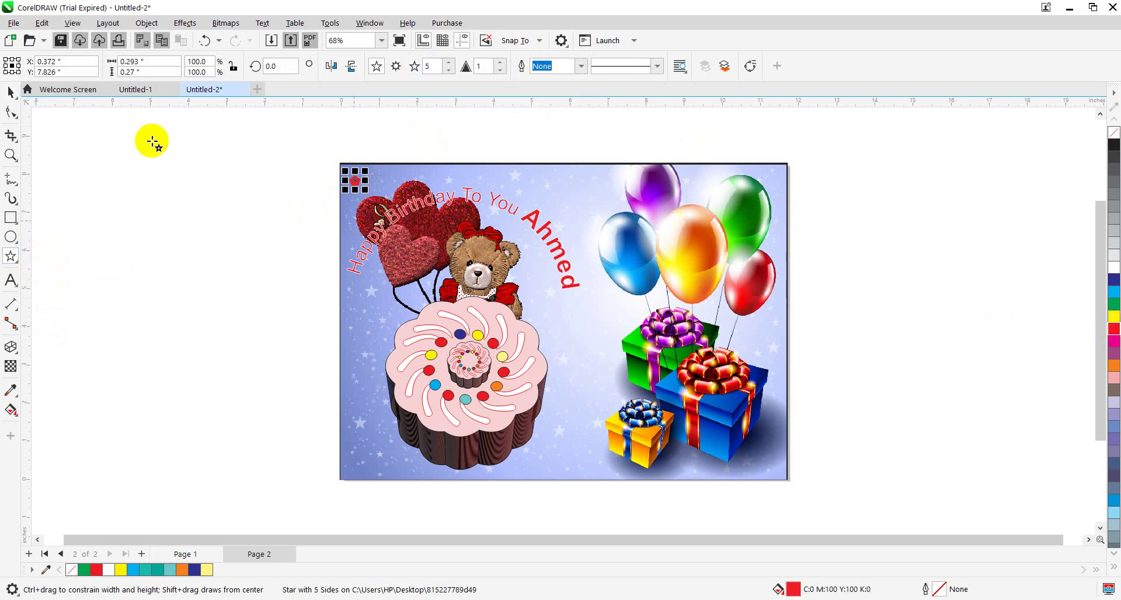
pyautogui.click(416, 68)
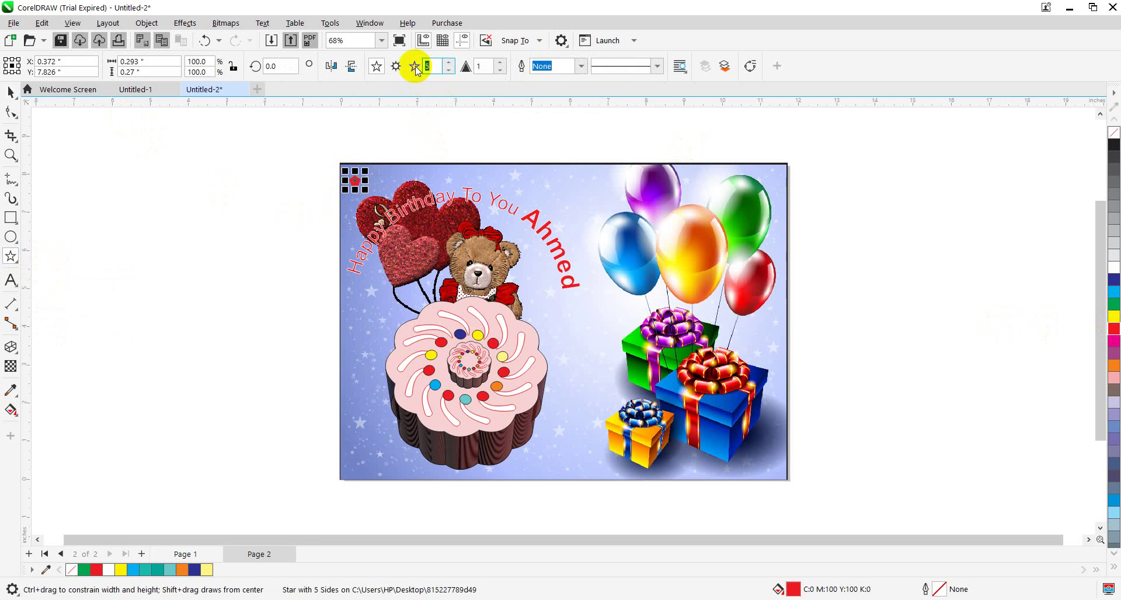
pyautogui.click(376, 66)
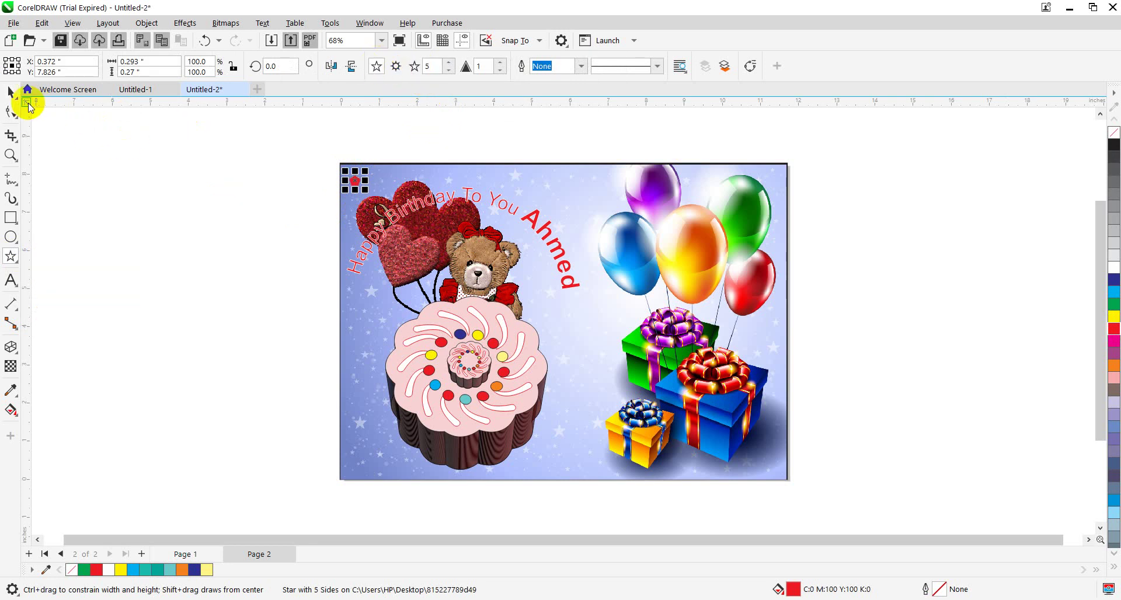
# Step: Delete the small red star from the page's upper-left corner
pyautogui.click(10, 92)
pyautogui.click(192, 170)
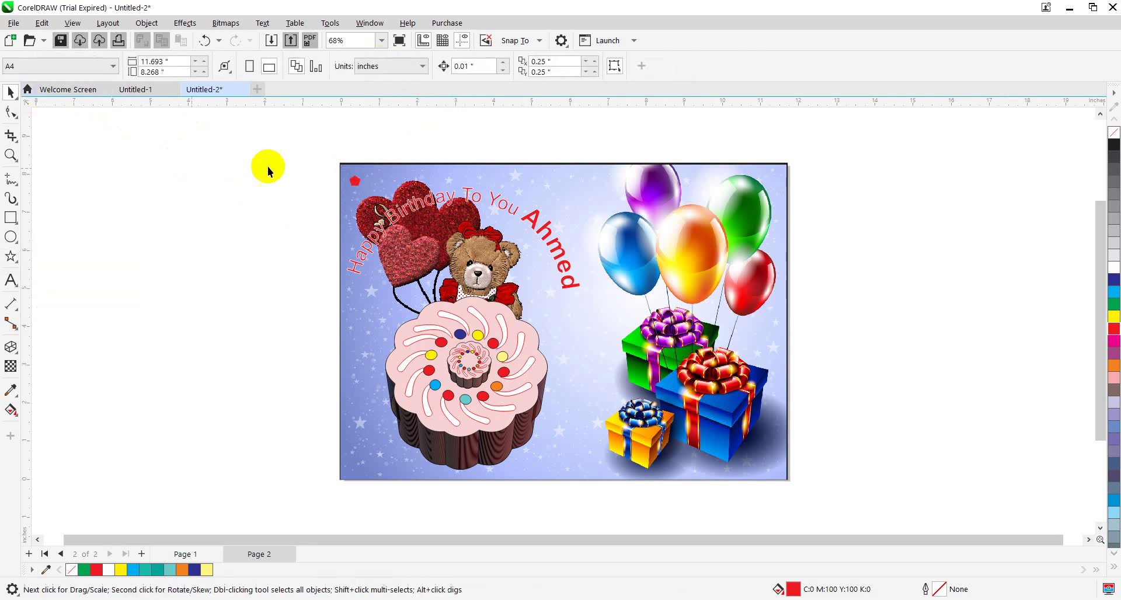
pyautogui.click(355, 182)
pyautogui.press('Delete')
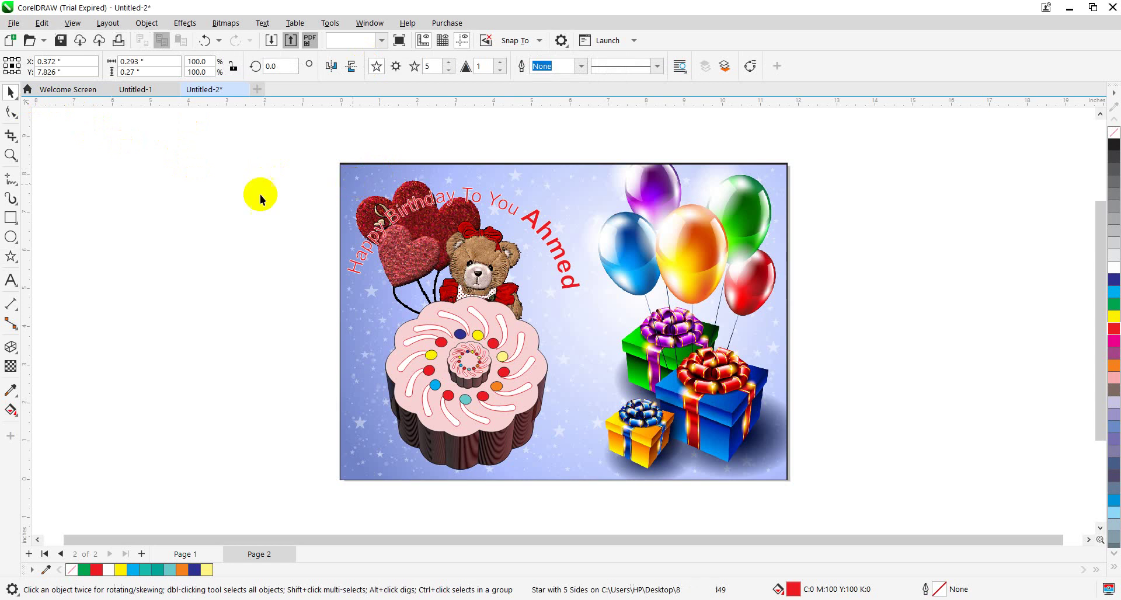
# Step: Try another five-sided star about 0.38 by 0.44 inches in the page's upper-left corner with its sharpness set to 5
pyautogui.click(10, 256)
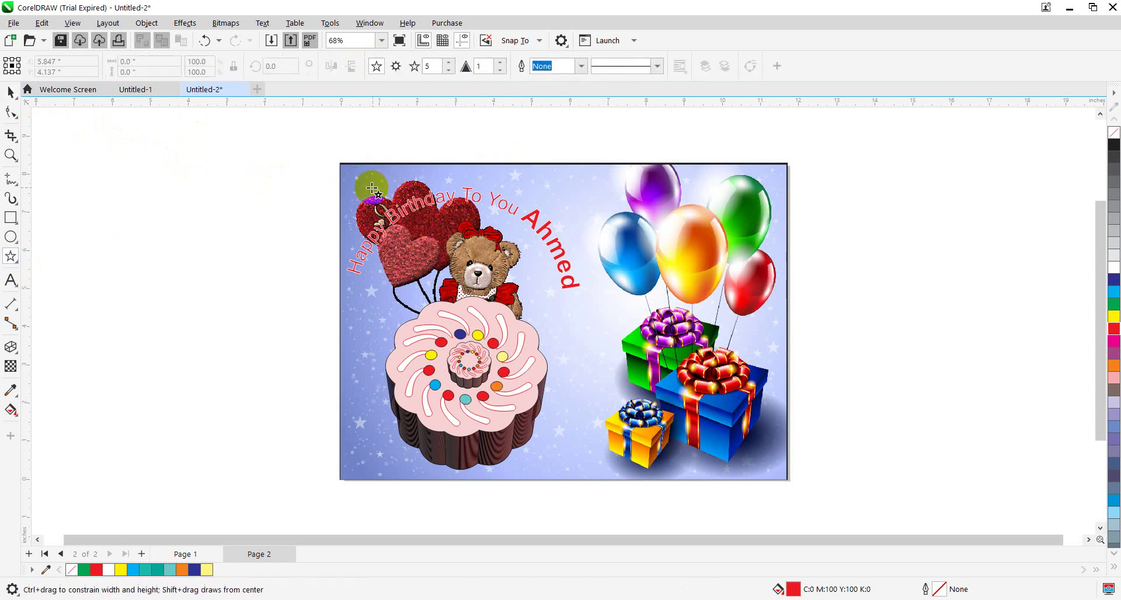
pyautogui.click(352, 175)
pyautogui.moveTo(353, 176); pyautogui.dragTo(365, 190)
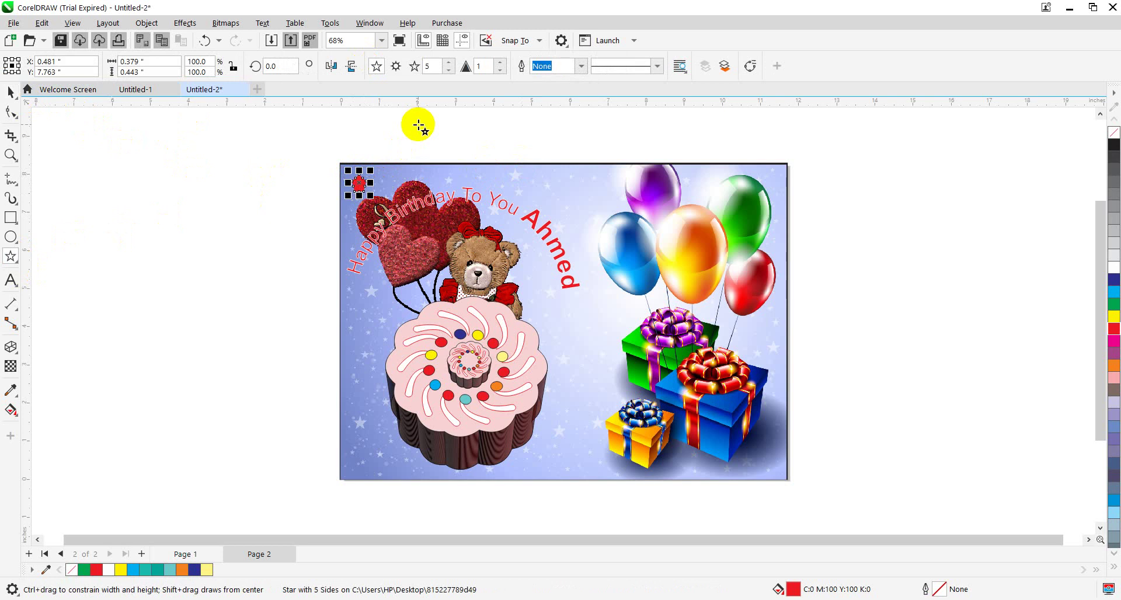
pyautogui.click(501, 67)
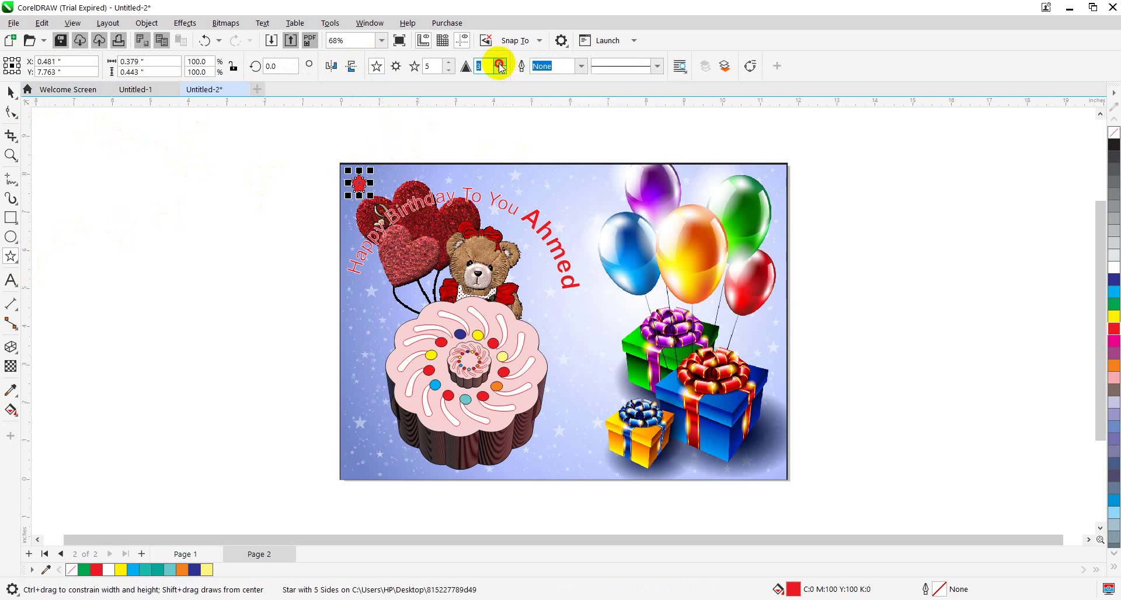
pyautogui.press('Return')
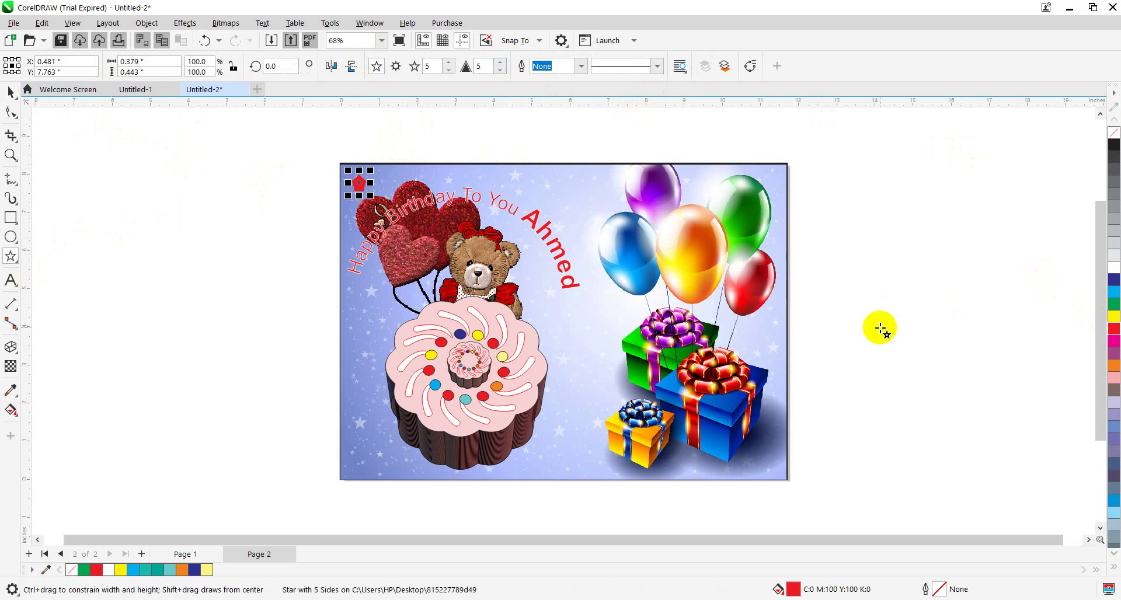
# Step: Draw a red heart from the common shapes, about 0.39 by 0.38 inches, in the page's upper-left corner
pyautogui.click(377, 66)
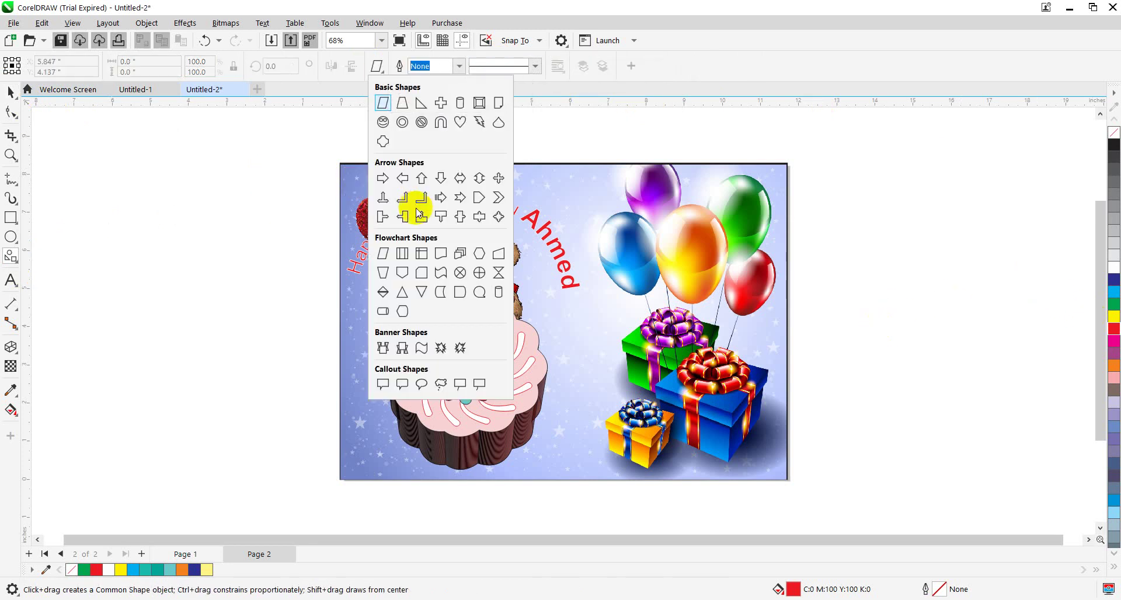
pyautogui.click(464, 124)
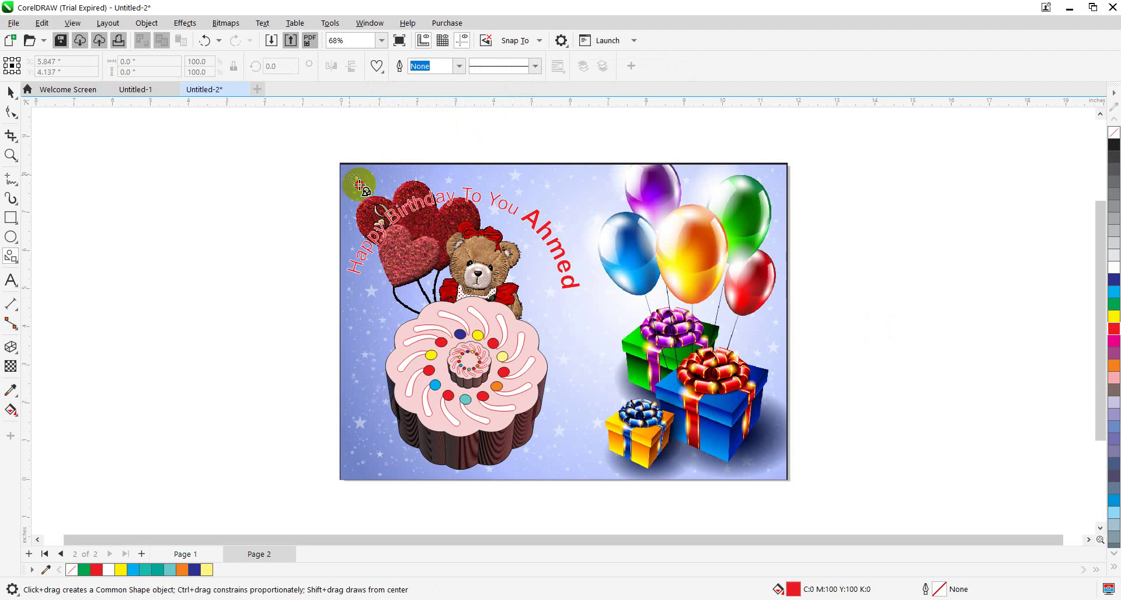
pyautogui.moveTo(349, 176); pyautogui.dragTo(364, 190)
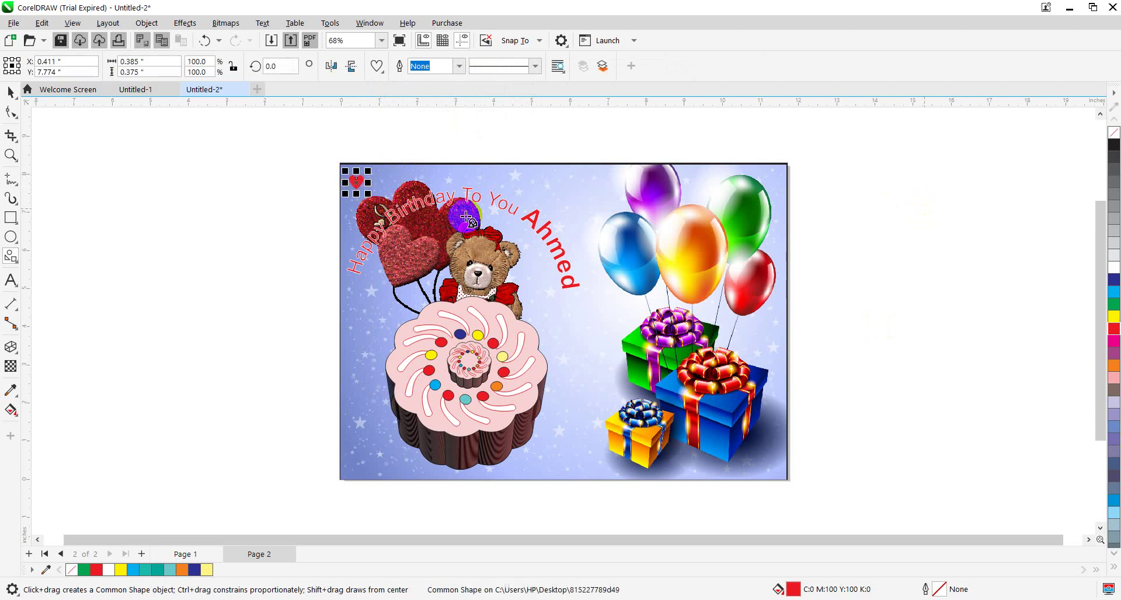
pyautogui.click(11, 94)
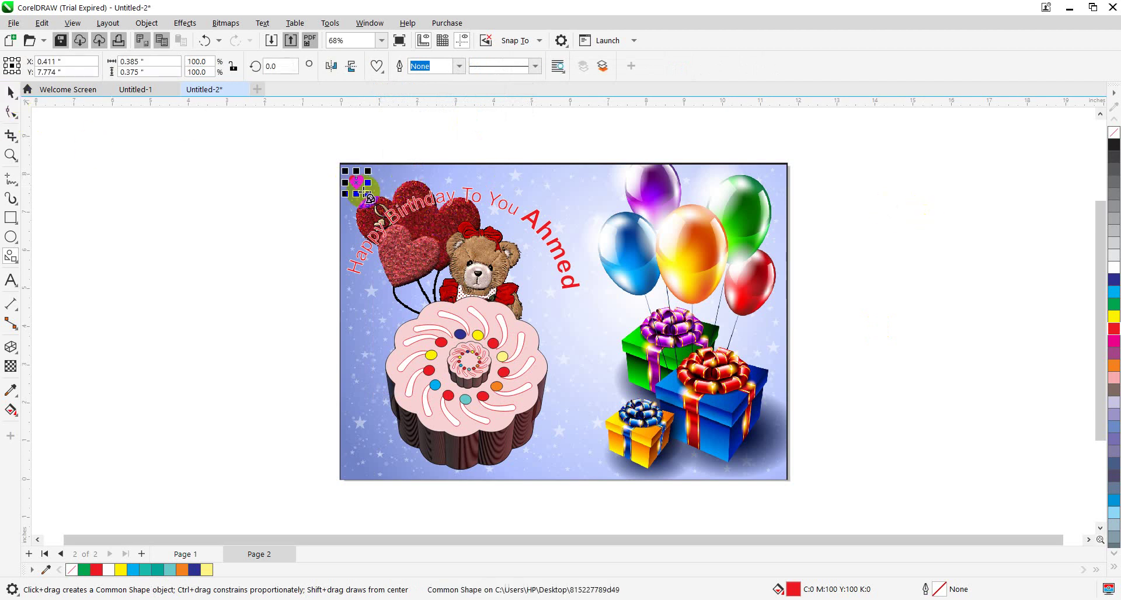
pyautogui.click(12, 94)
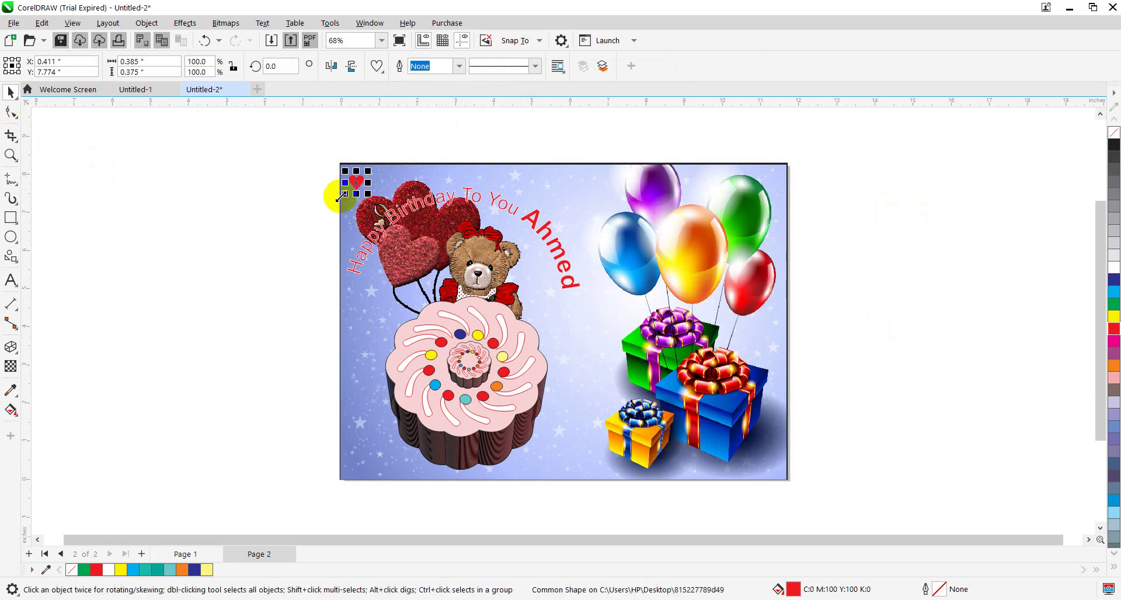
# Step: Move the red heart closer into the page's upper-left corner, to about X 0.29 and Y 7.9 inches
pyautogui.click(357, 187)
pyautogui.moveTo(355, 190); pyautogui.dragTo(350, 183)
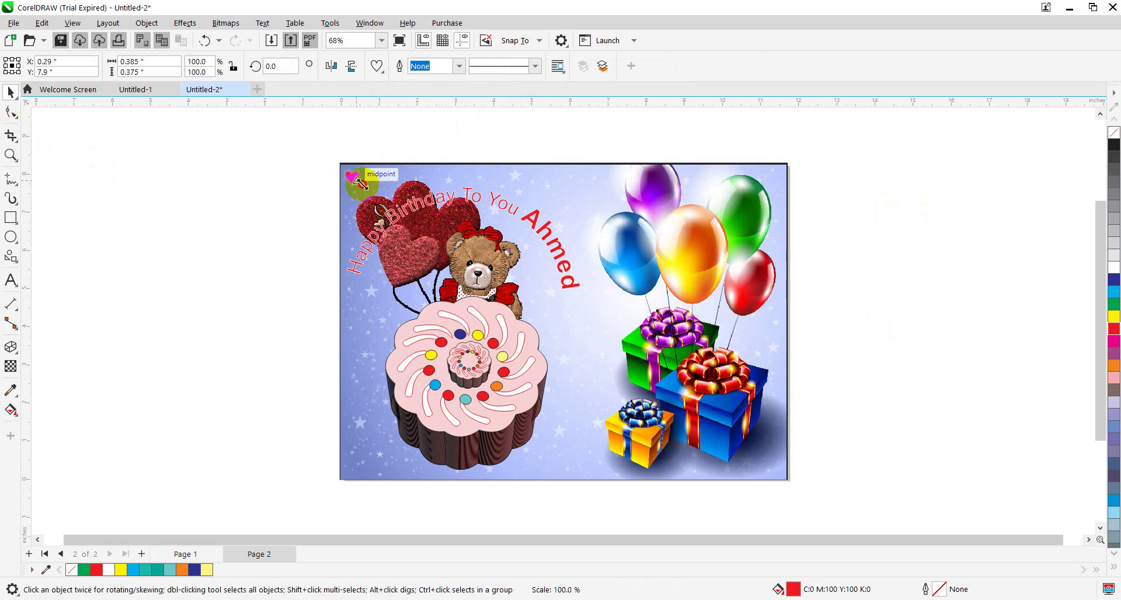
pyautogui.click(315, 183)
pyautogui.click(350, 182)
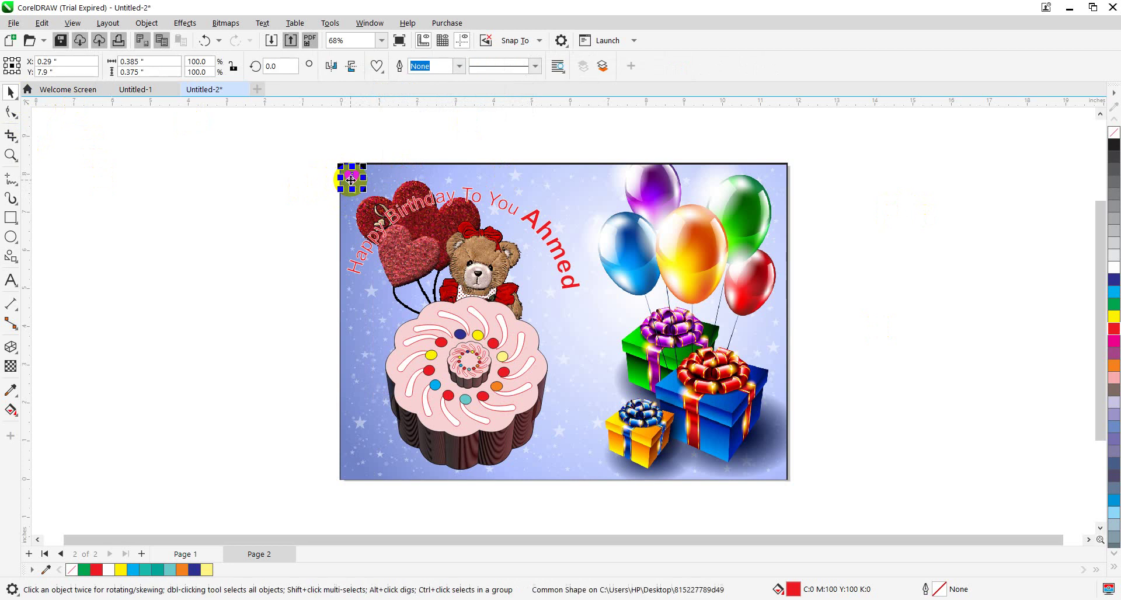
# Step: Place a copy of the red heart directly below the original, at about Y 7.49 inches
pyautogui.moveTo(351, 180); pyautogui.dragTo(351, 181)
pyautogui.press('Down')
pyautogui.press('Down')
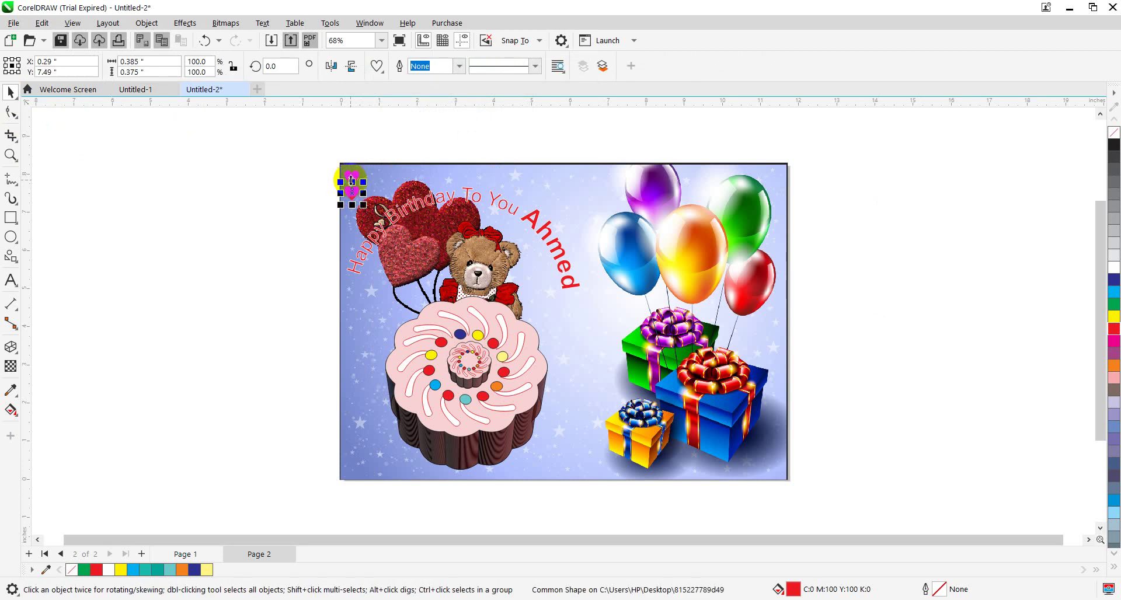
# Step: Repeat the heart duplication at the same spacing to form a column down the page's whole left edge
pyautogui.hotkey('ctrl', 'd')
pyautogui.hotkey('ctrl', 'd')
pyautogui.hotkey('ctrl', 'd')
pyautogui.hotkey('ctrl', 'd')
pyautogui.hotkey('ctrl', 'd')
pyautogui.hotkey('ctrl', 'd')
pyautogui.hotkey('ctrl', 'd')
pyautogui.hotkey('ctrl', 'd')
pyautogui.hotkey('ctrl', 'd')
pyautogui.hotkey('ctrl', 'd')
pyautogui.hotkey('ctrl', 'd')
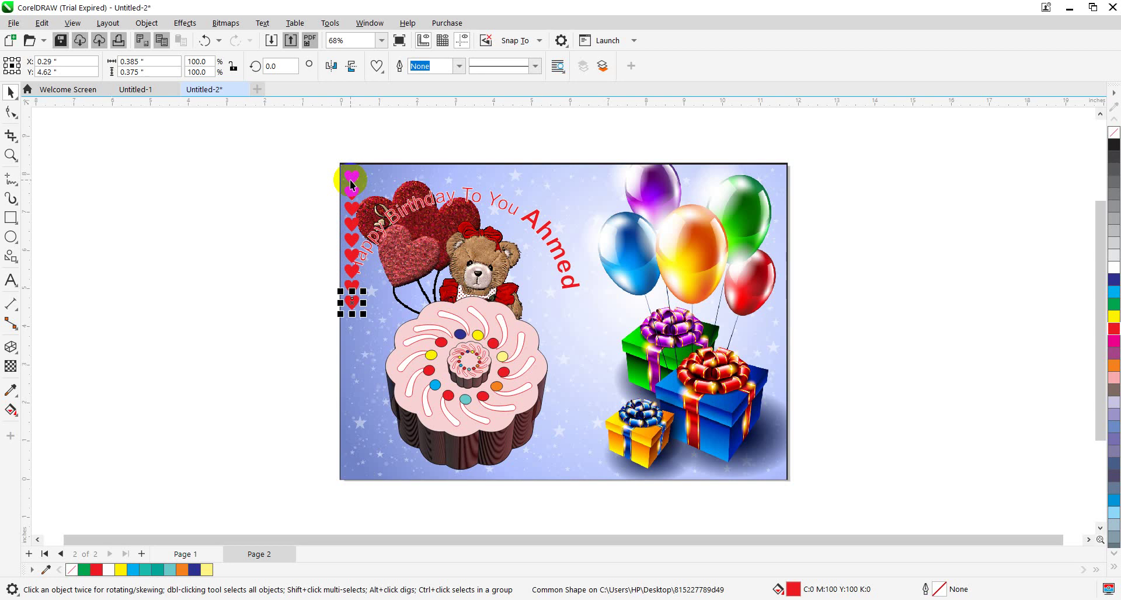
pyautogui.hotkey('ctrl', 'd')
pyautogui.hotkey('ctrl', 'd')
pyautogui.hotkey('ctrl', 'd')
pyautogui.hotkey('ctrl', 'd')
pyautogui.hotkey('ctrl', 'd')
pyautogui.hotkey('ctrl', 'd')
pyautogui.hotkey('ctrl', 'd')
pyautogui.hotkey('ctrl', 'd')
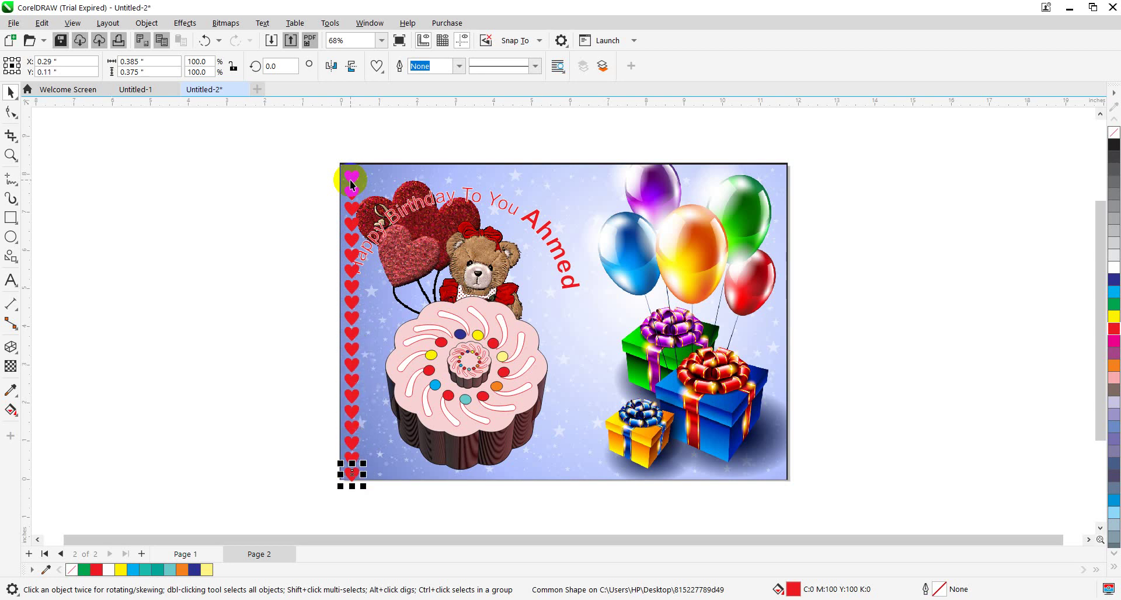
pyautogui.click(152, 257)
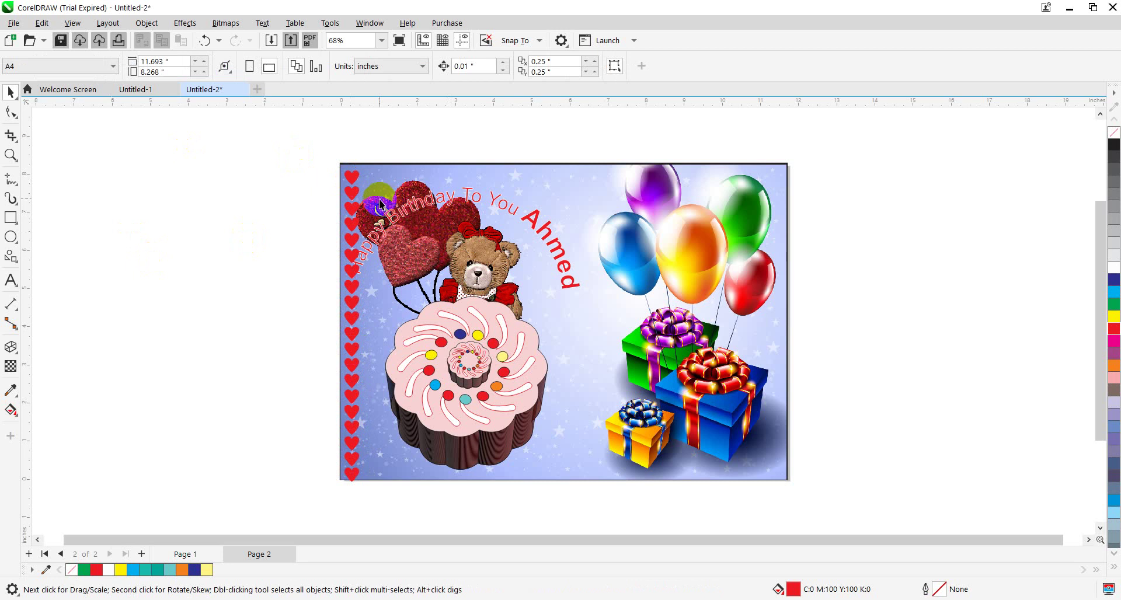
# Step: Move the teddy bear with its heart balloons and the curved greeting to the right, away from the heart column
pyautogui.moveTo(371, 211); pyautogui.dragTo(388, 239)
pyautogui.click(257, 212)
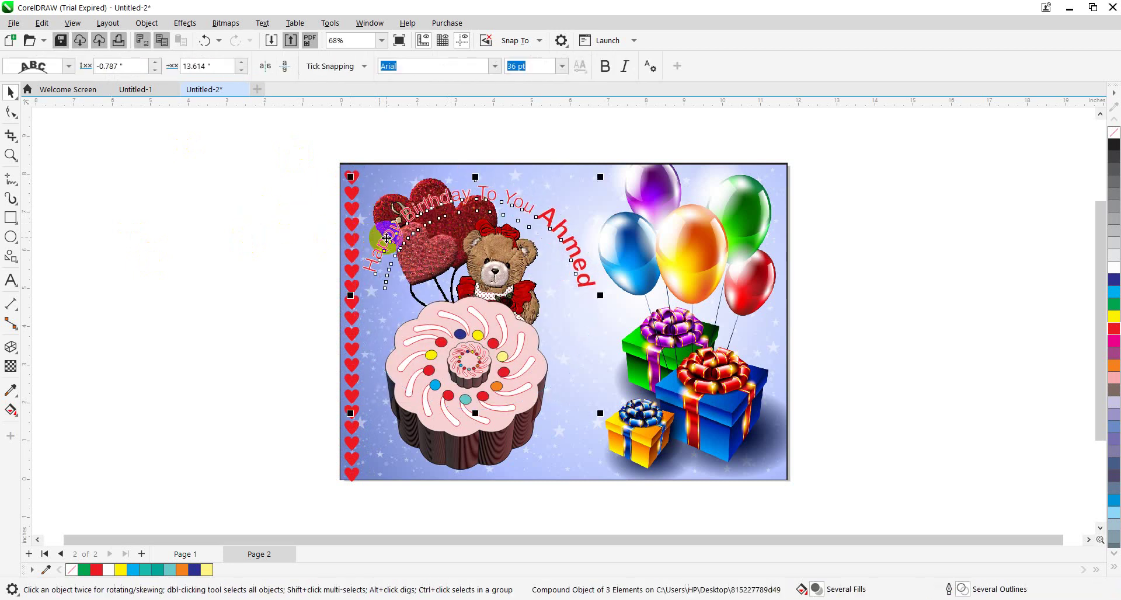
# Step: Group all the hearts in the left-edge column and place a copy along the page's right edge, at about X 11.43 and Y 4.15 inches
pyautogui.click(278, 215)
pyautogui.moveTo(336, 190); pyautogui.dragTo(377, 448)
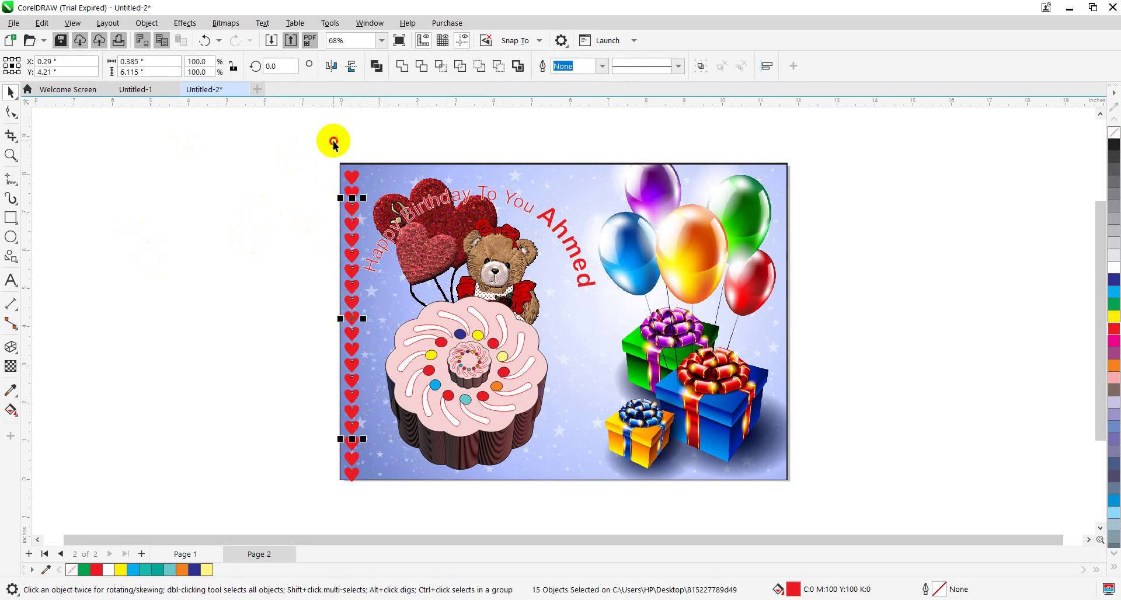
pyautogui.moveTo(333, 141); pyautogui.dragTo(372, 514)
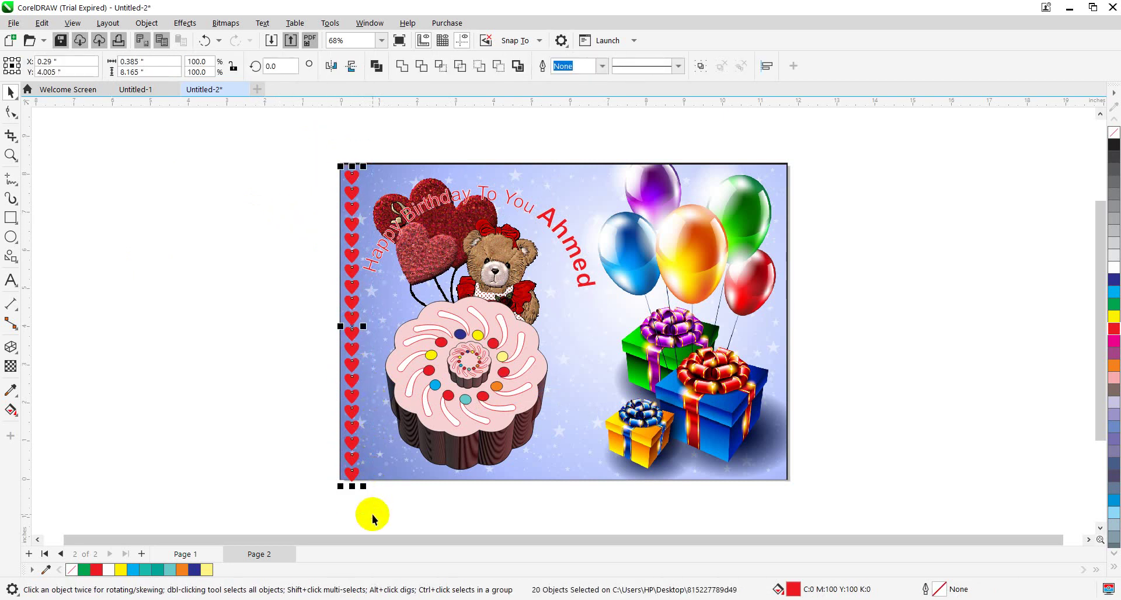
pyautogui.hotkey('ctrl', 'g')
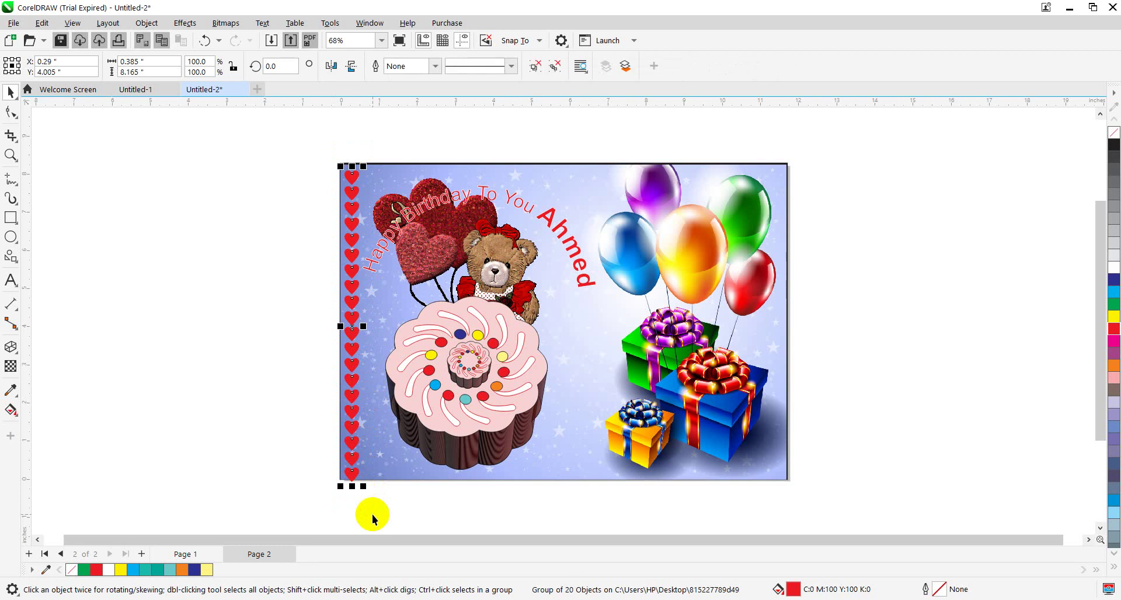
pyautogui.moveTo(351, 477); pyautogui.dragTo(778, 468)
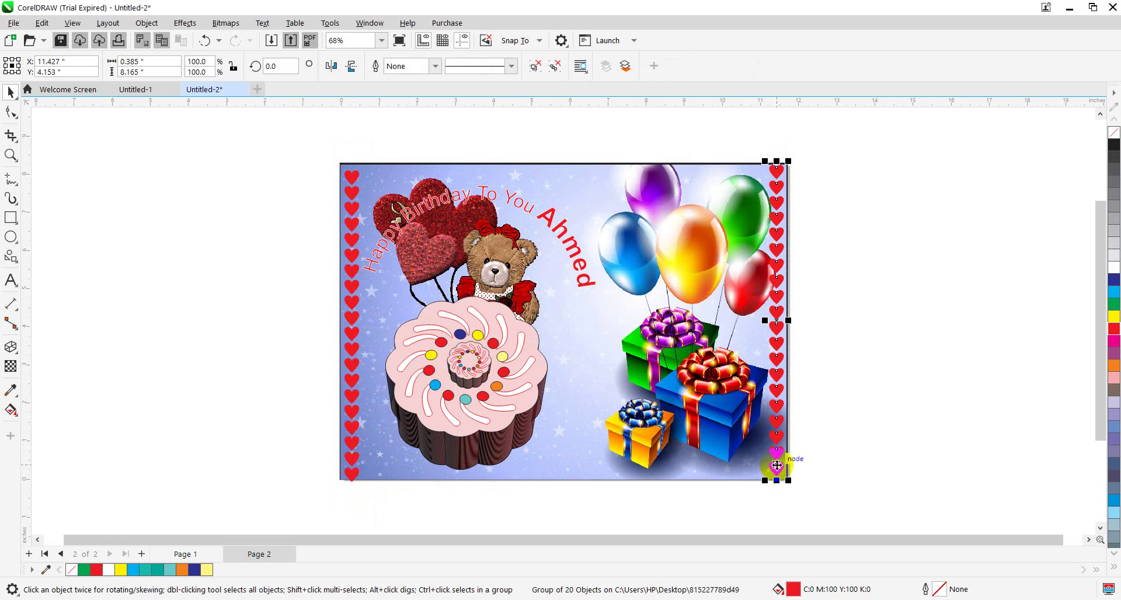
pyautogui.click(865, 433)
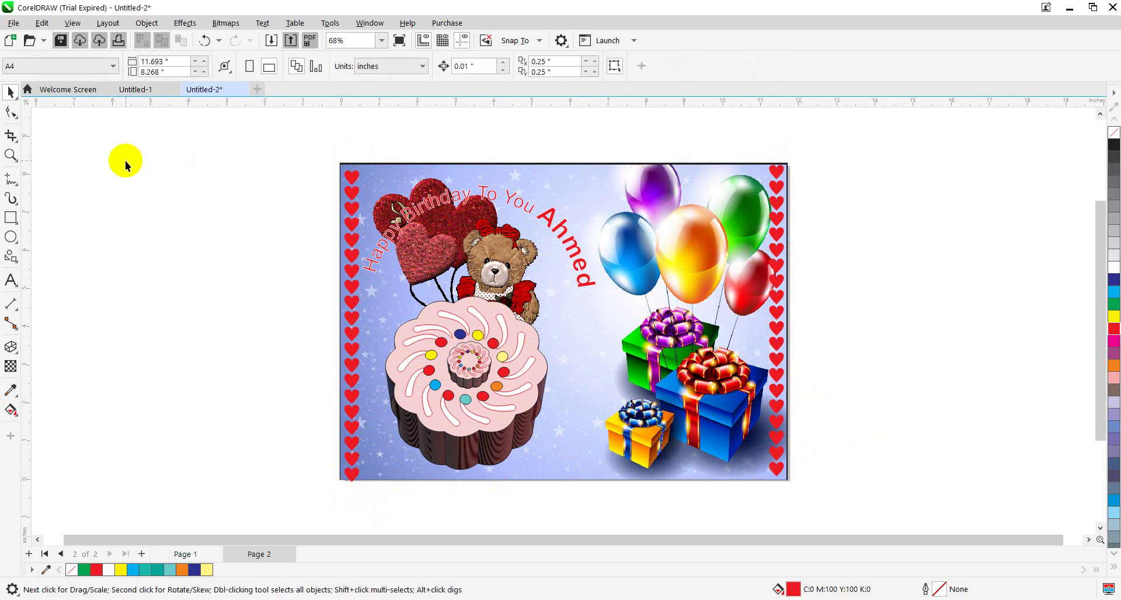
# Step: Draw a rectangle about 5.36 by 8.27 inches over the balloons and gifts, reaching the page's right edge at full page height
pyautogui.click(11, 218)
pyautogui.click(51, 217)
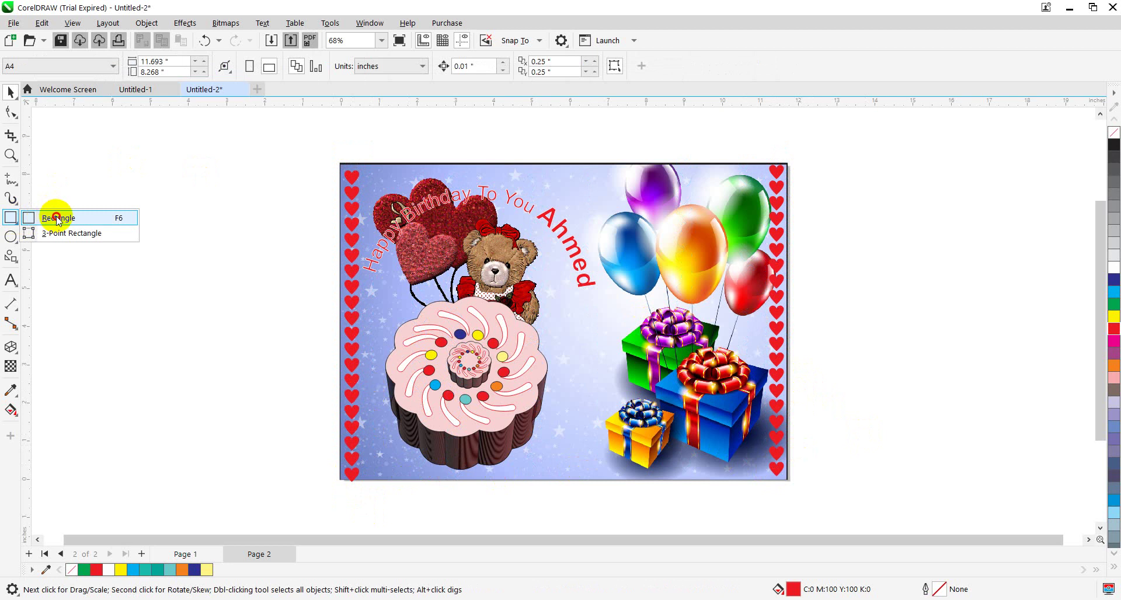
pyautogui.moveTo(582, 165)
pyautogui.mouseDown()
pyautogui.moveTo(715, 298)
pyautogui.moveTo(791, 403)
pyautogui.moveTo(796, 463)
pyautogui.moveTo(808, 445)
pyautogui.moveTo(791, 503)
pyautogui.moveTo(796, 458)
pyautogui.moveTo(787, 480)
pyautogui.mouseUp()
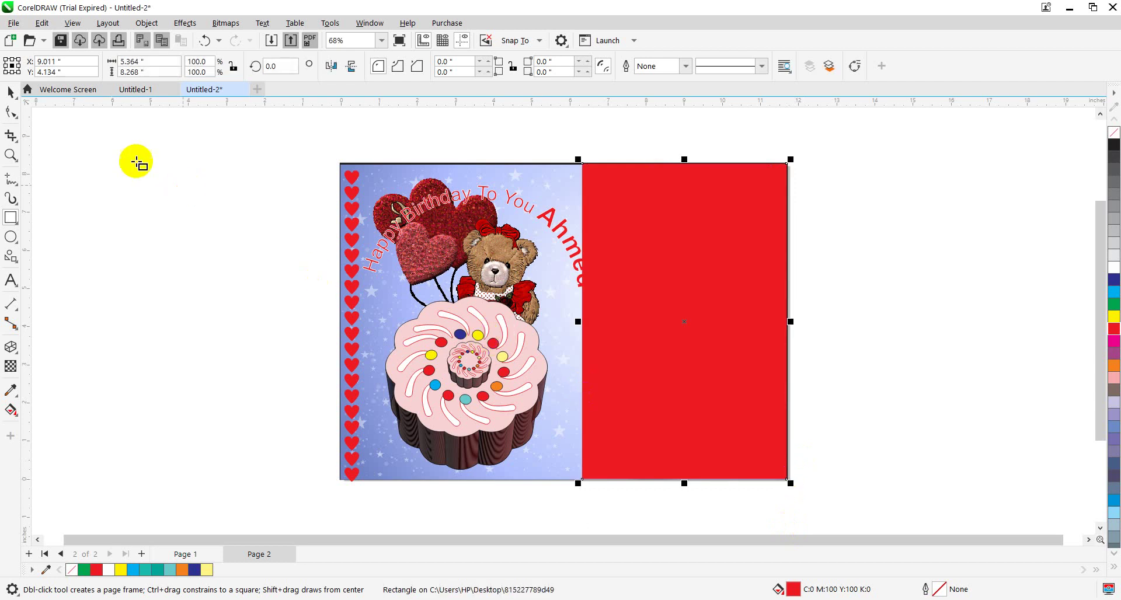
pyautogui.click(11, 94)
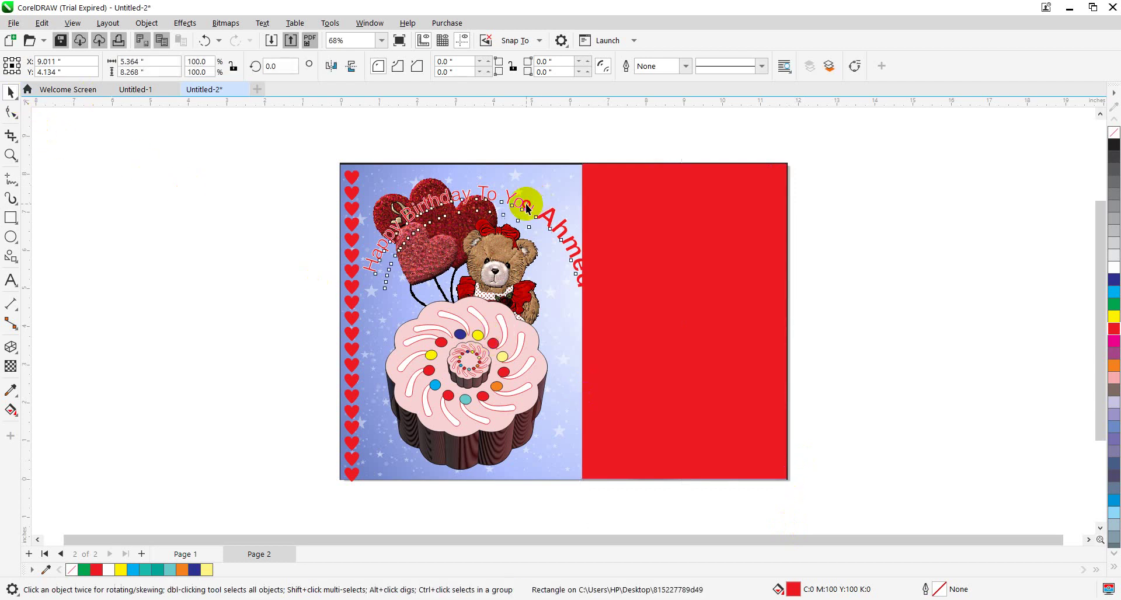
# Step: Move the curved birthday greeting slightly left so that its end clears the red rectangle
pyautogui.click(526, 205)
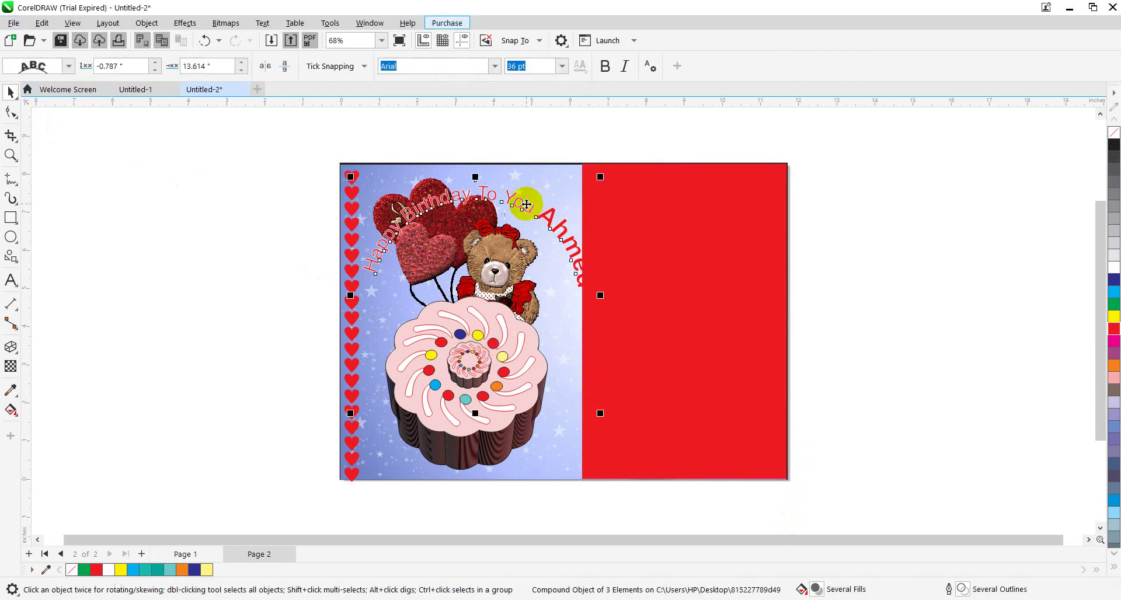
pyautogui.rightClick(526, 206)
pyautogui.click(496, 200)
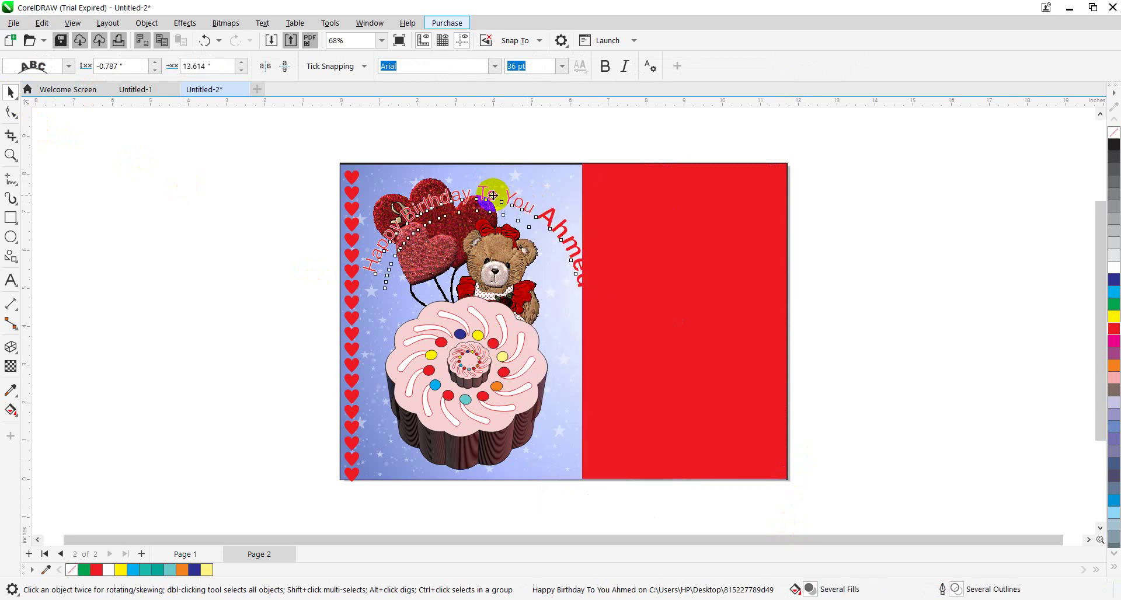
pyautogui.moveTo(496, 200); pyautogui.dragTo(478, 199)
pyautogui.click(292, 223)
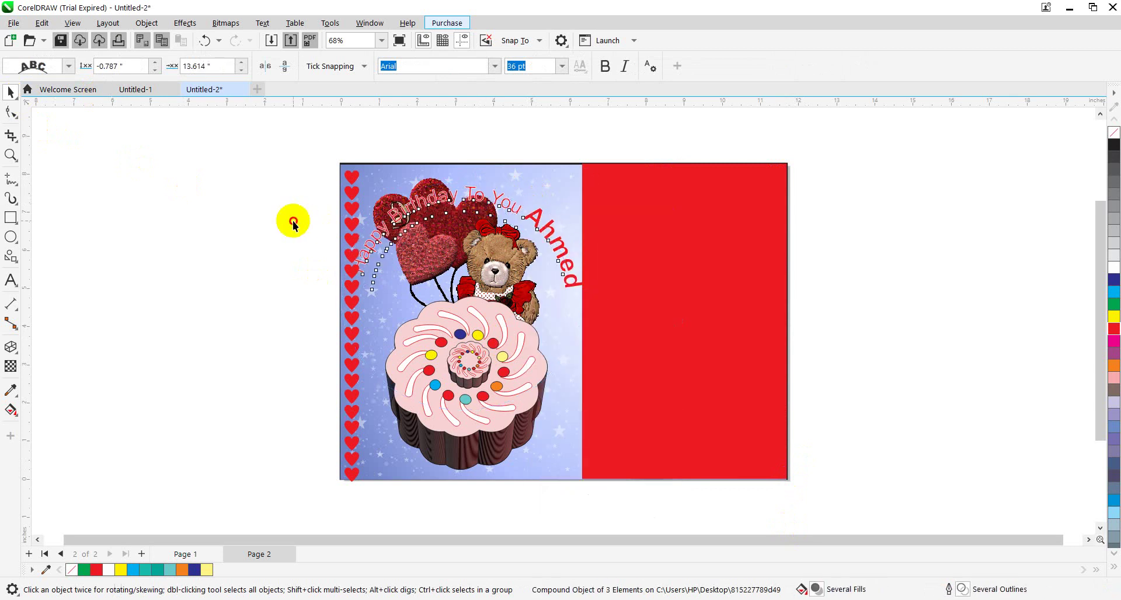
# Step: Apply a Brighten lens effect to the red rectangle covering the balloons and gifts
pyautogui.click(728, 292)
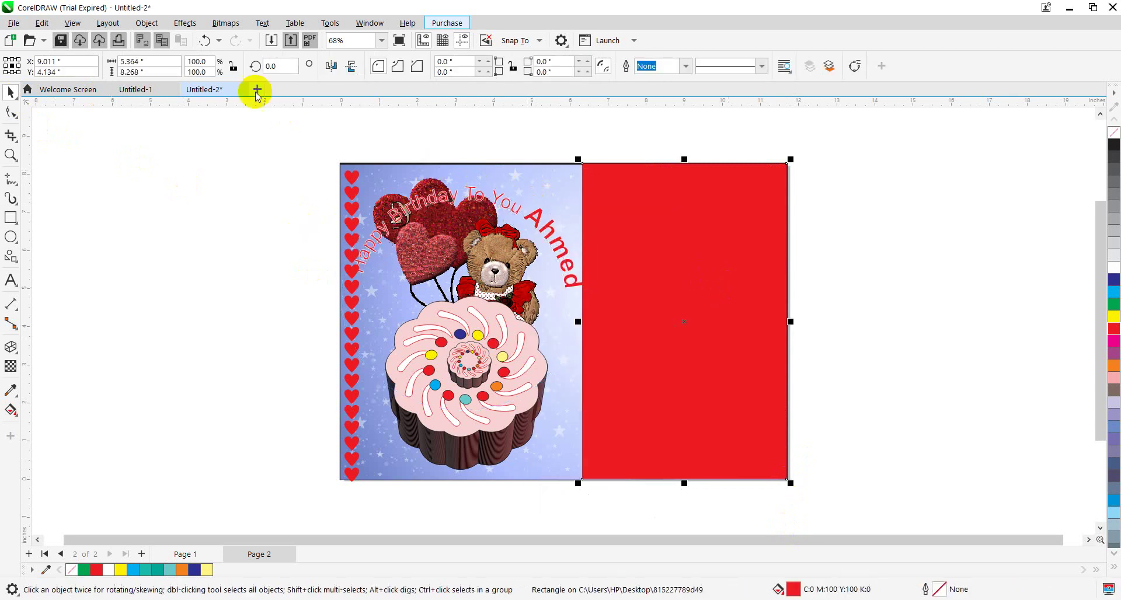
pyautogui.click(187, 22)
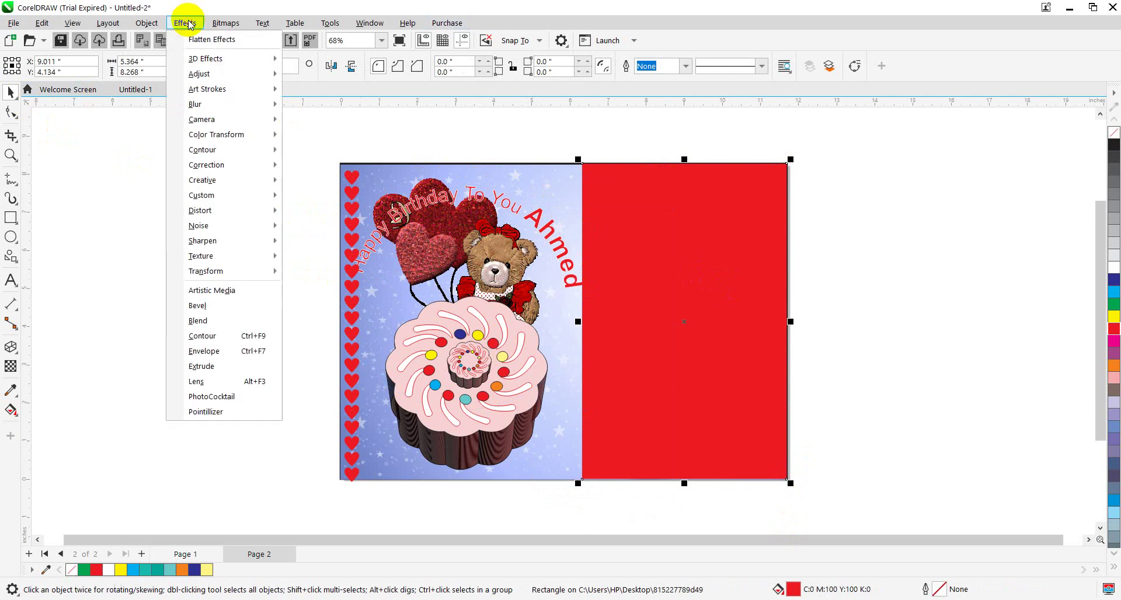
pyautogui.moveTo(205, 112)
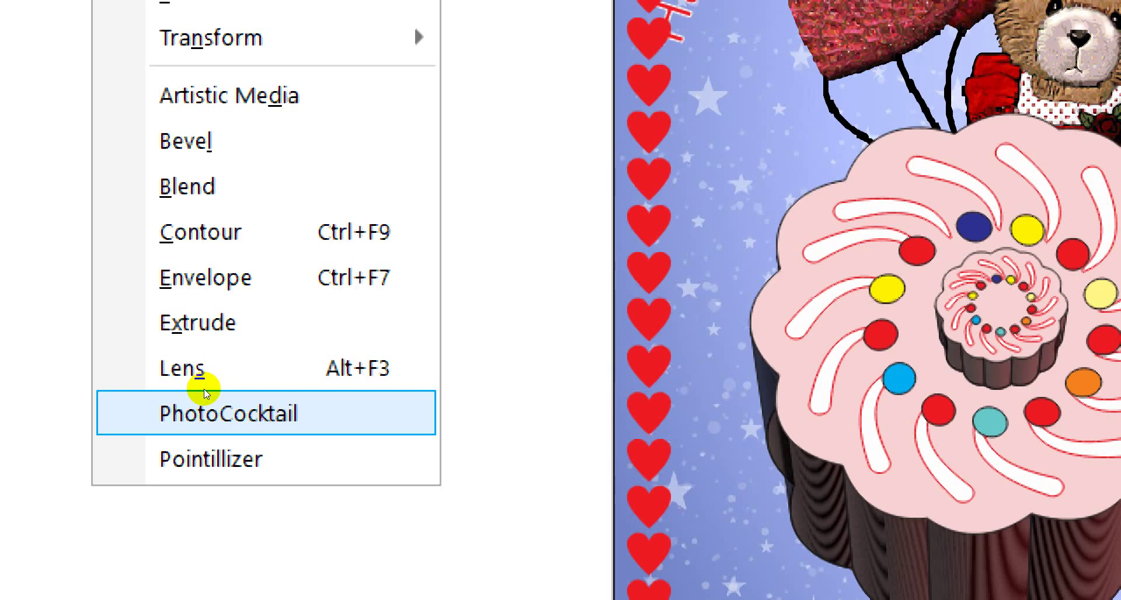
pyautogui.click(205, 380)
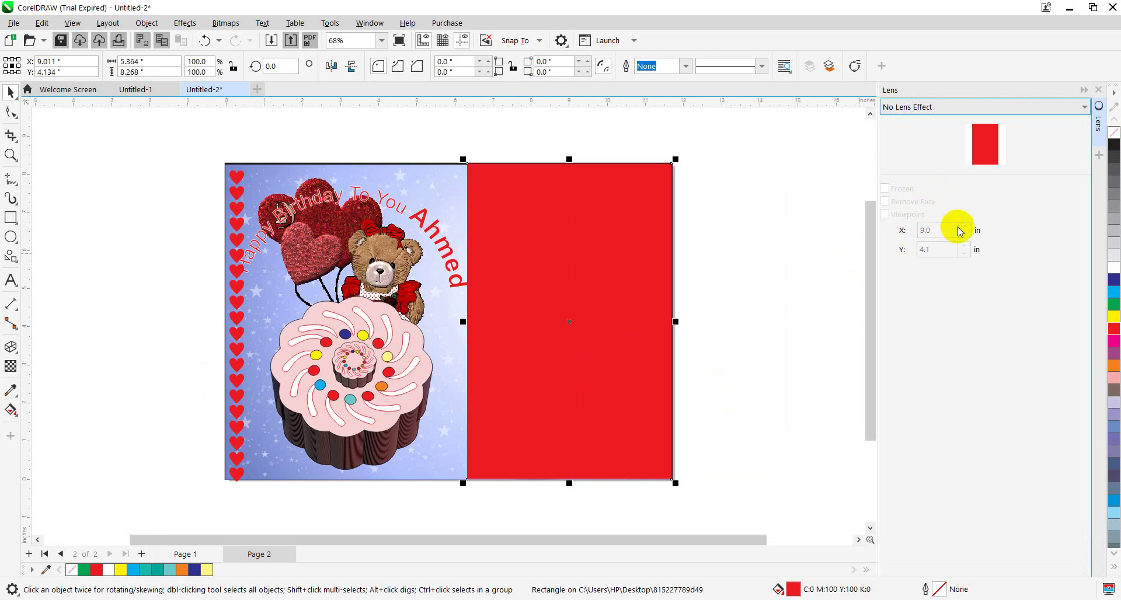
pyautogui.click(921, 108)
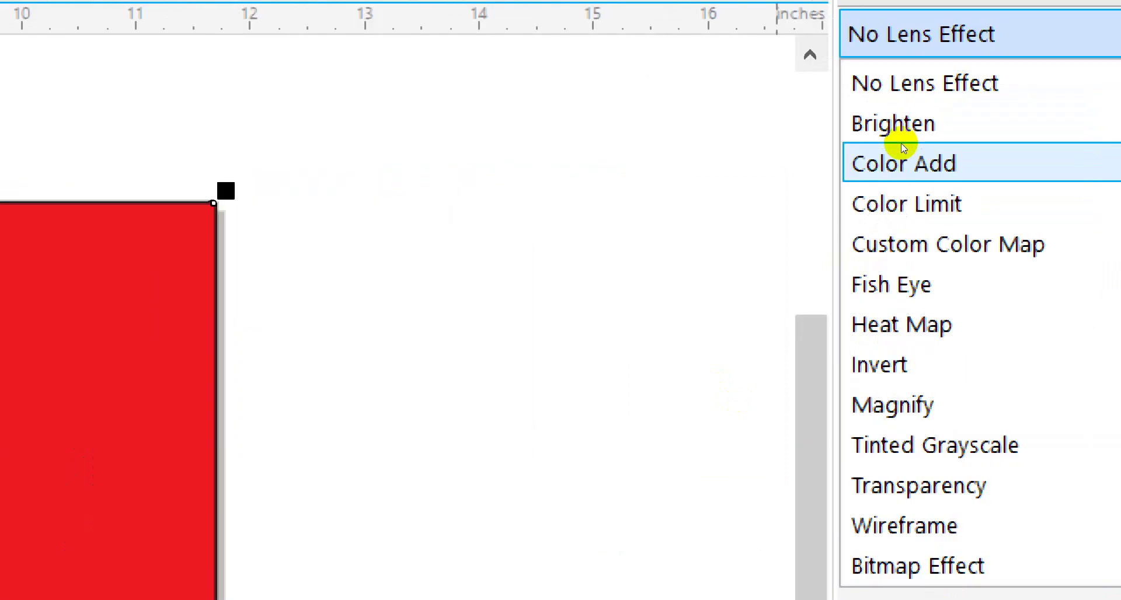
pyautogui.click(901, 135)
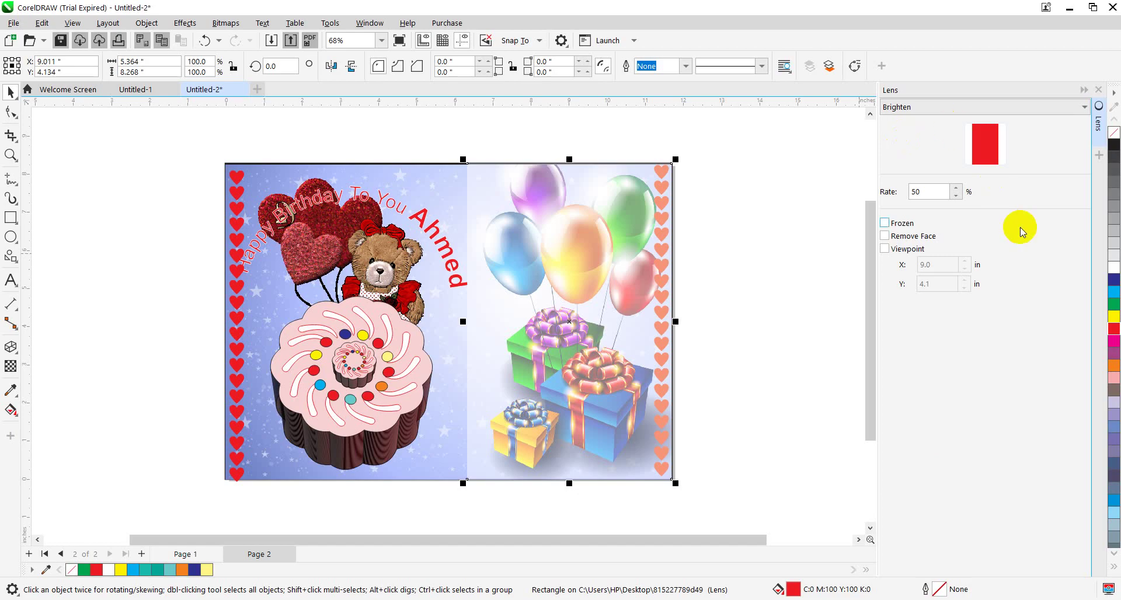
# Step: Set the Brighten lens rate of the rectangle to 65% and deselect it
pyautogui.click(957, 197)
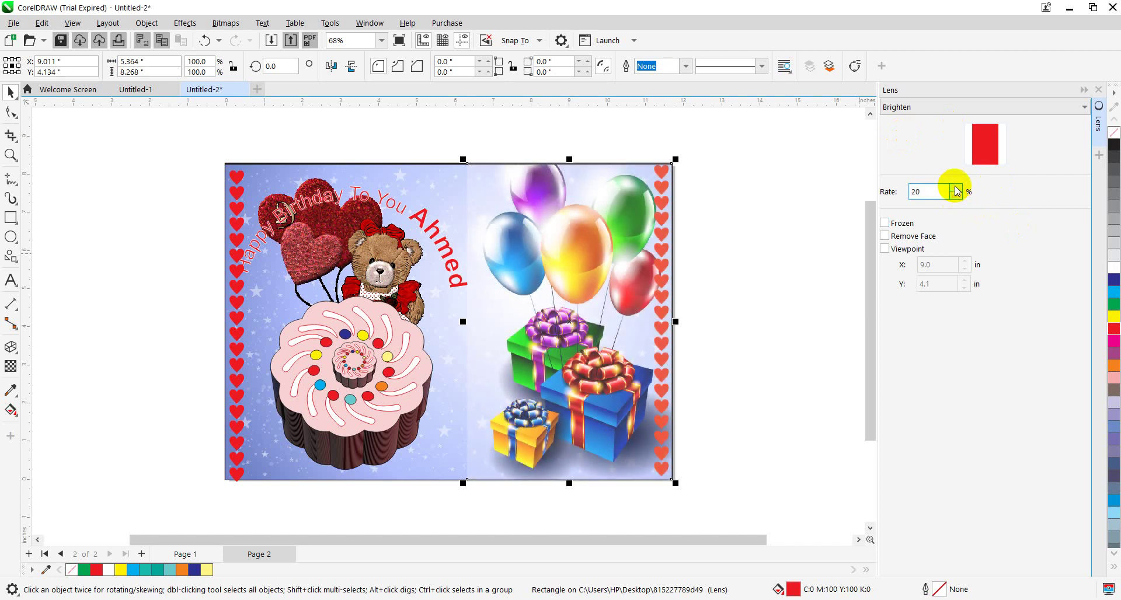
pyautogui.click(955, 187)
pyautogui.click(955, 187)
pyautogui.click(955, 187)
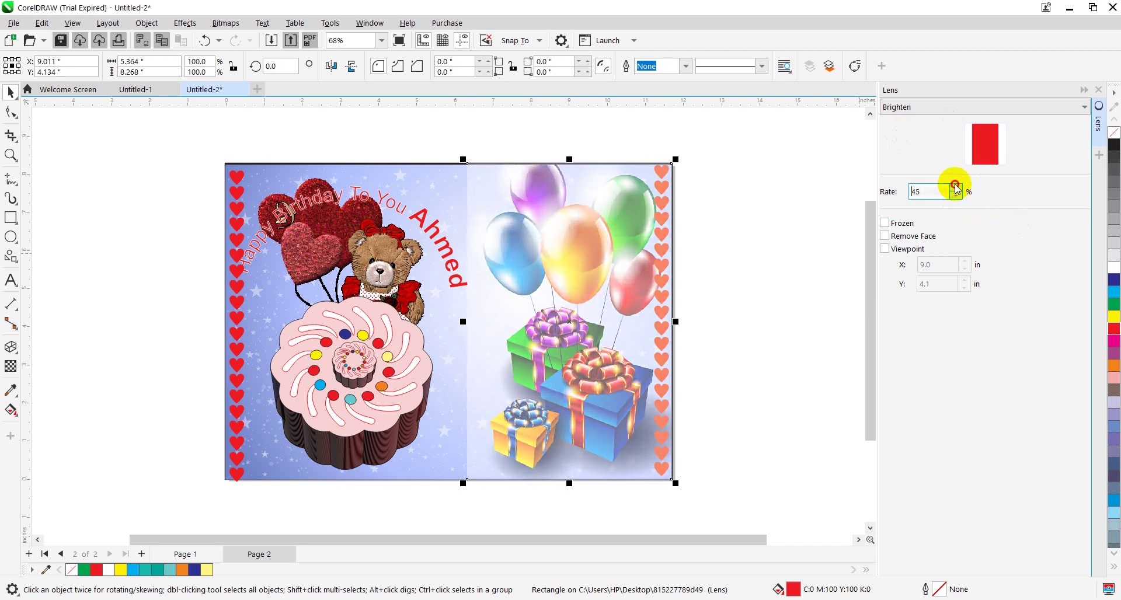
pyautogui.click(956, 188)
pyautogui.click(956, 188)
pyautogui.click(957, 188)
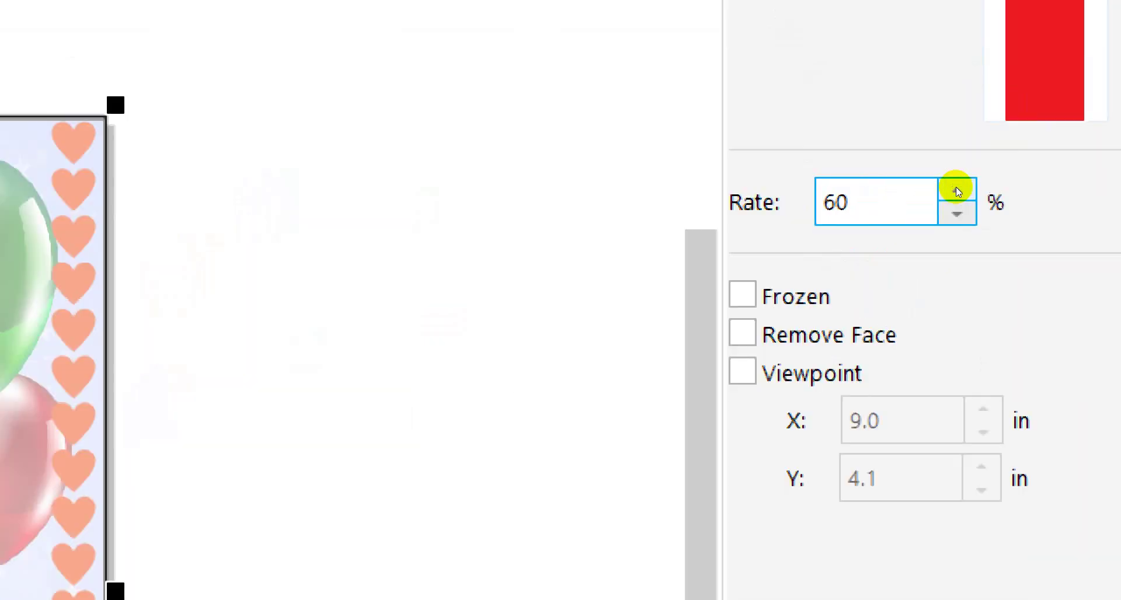
pyautogui.click(956, 188)
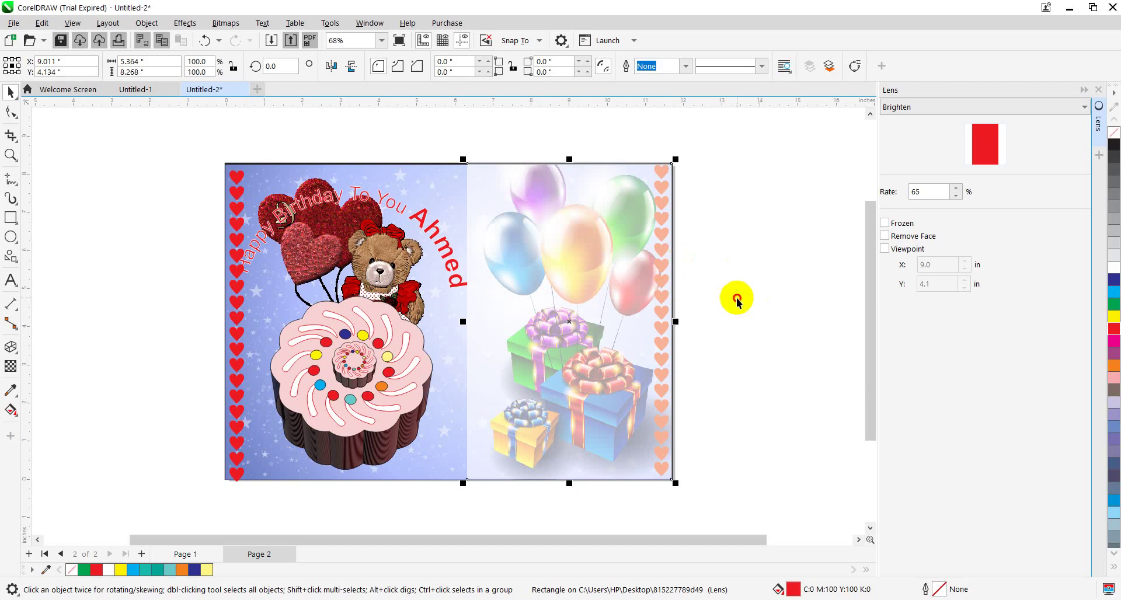
pyautogui.click(737, 297)
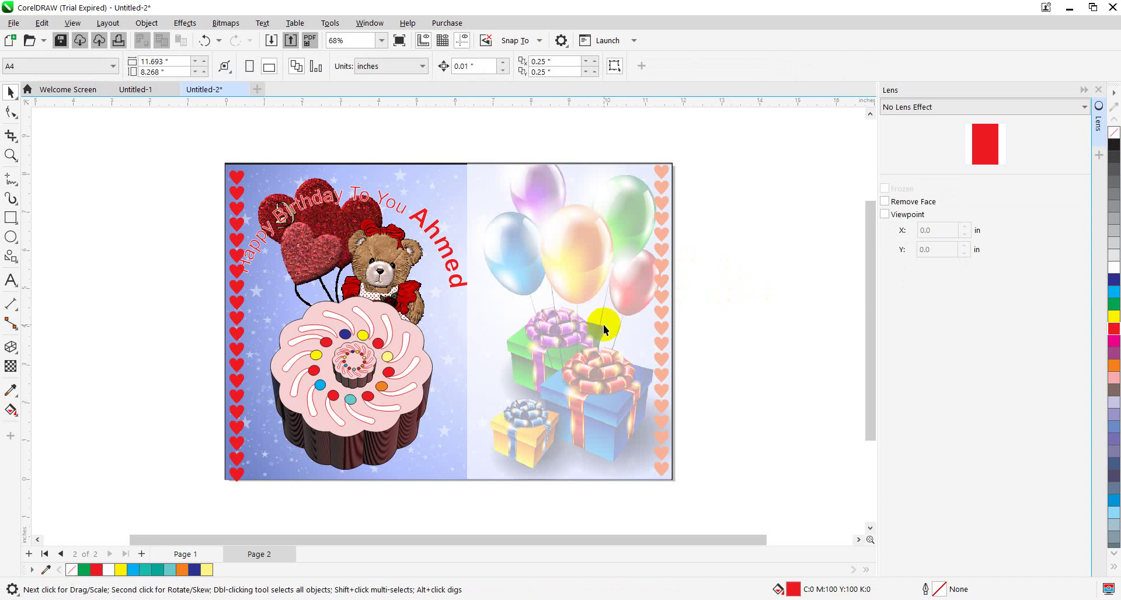